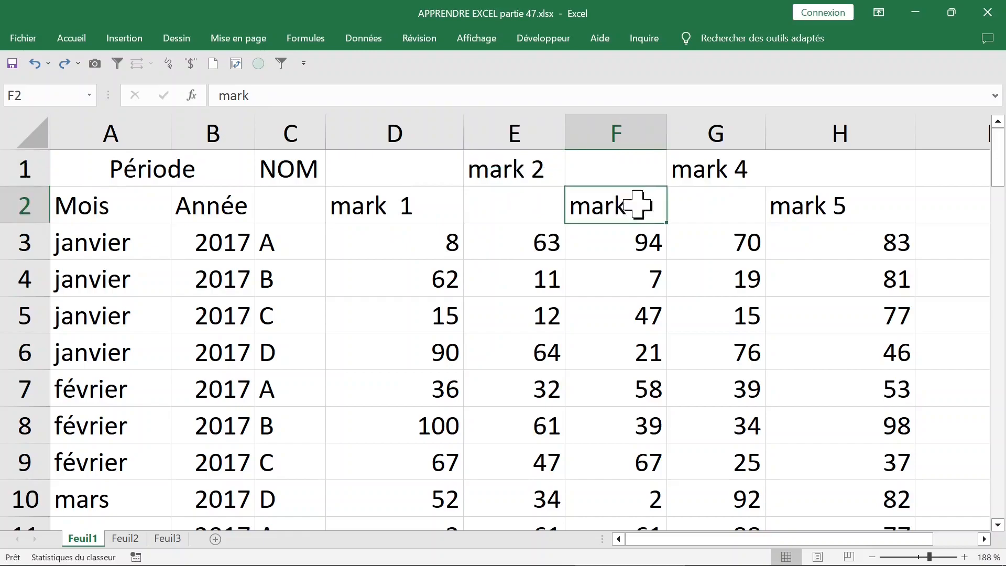
Try to create a PivotTable on a new worksheet from the whole data range, including both header rows
left_click(250, 275)
key("ctrl+a")
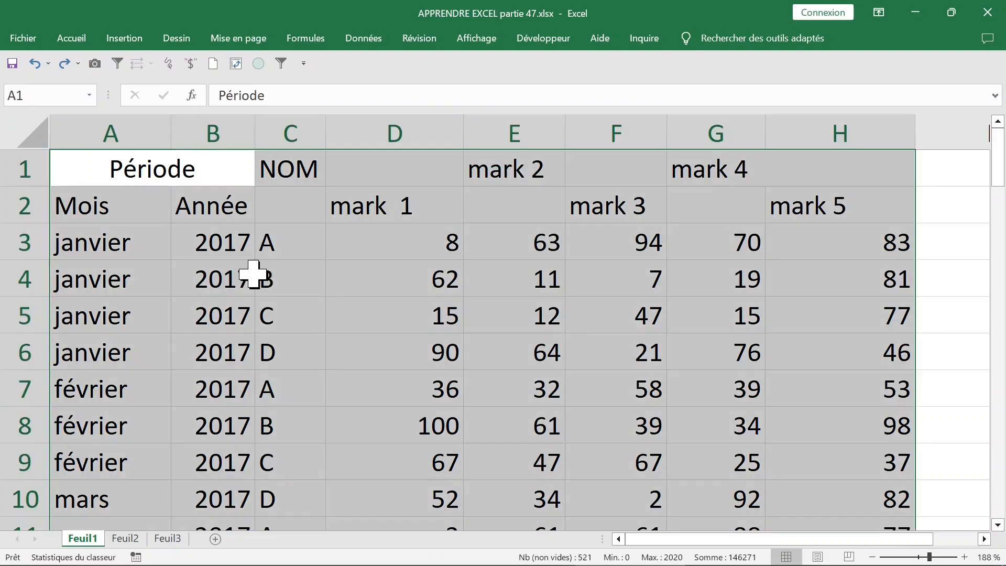
left_click(126, 39)
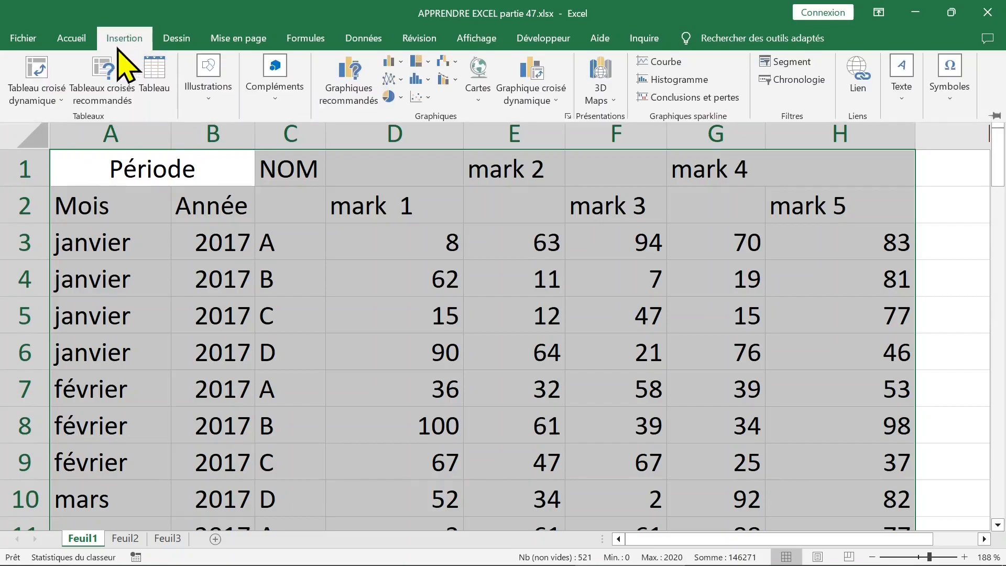
left_click(42, 77)
left_click(487, 420)
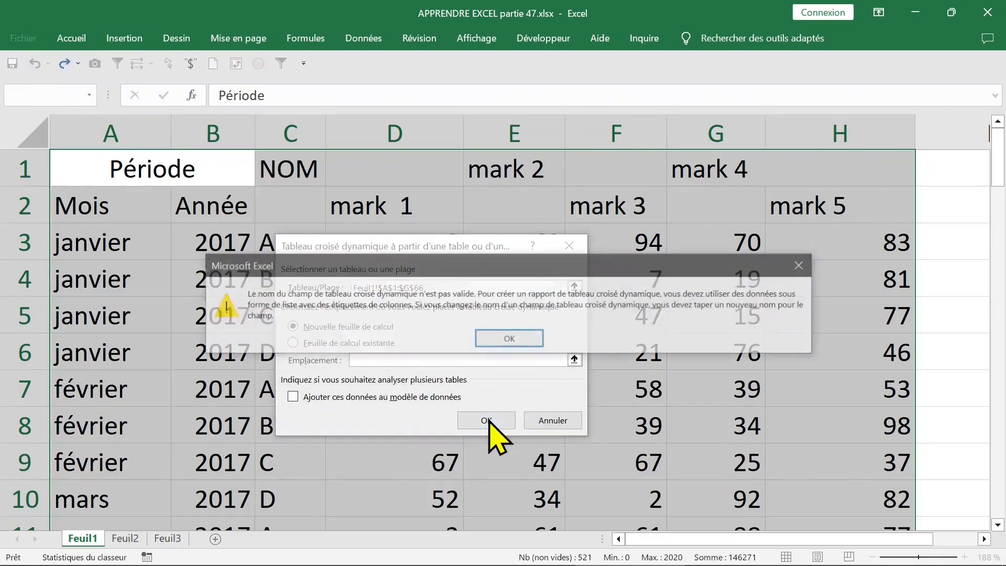
left_click(516, 338)
left_click(321, 229)
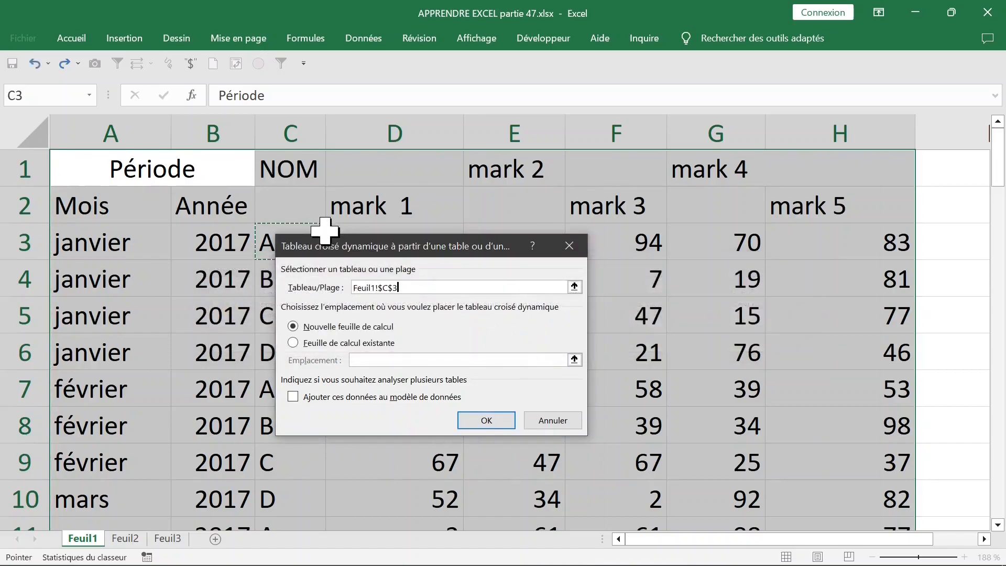
left_click(574, 246)
Examine the two header rows of the data table for column labels placed in different rows and empty header cells
left_click(289, 217)
left_click(381, 214)
left_click(29, 206)
left_click(115, 201)
left_click(115, 131)
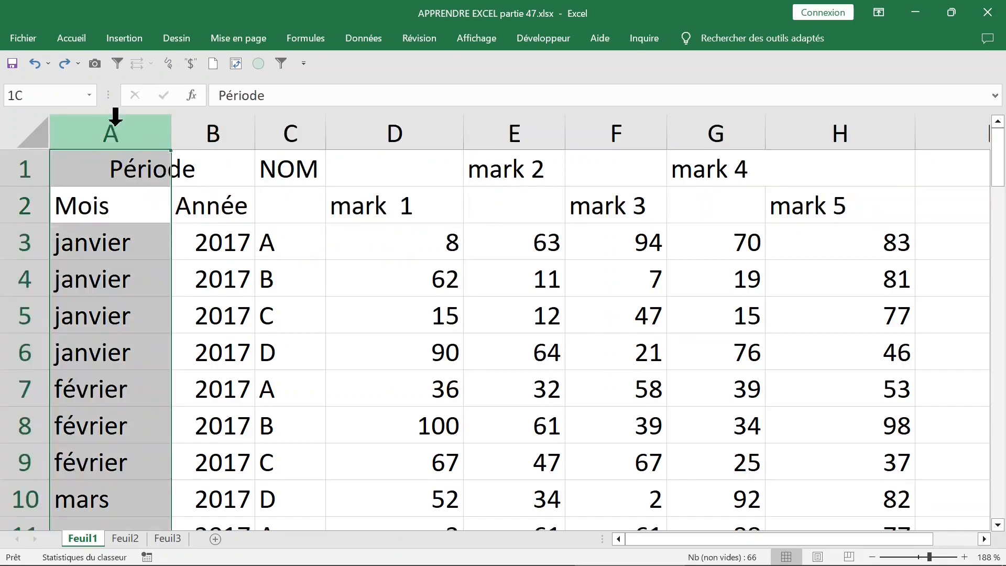
left_click(122, 204)
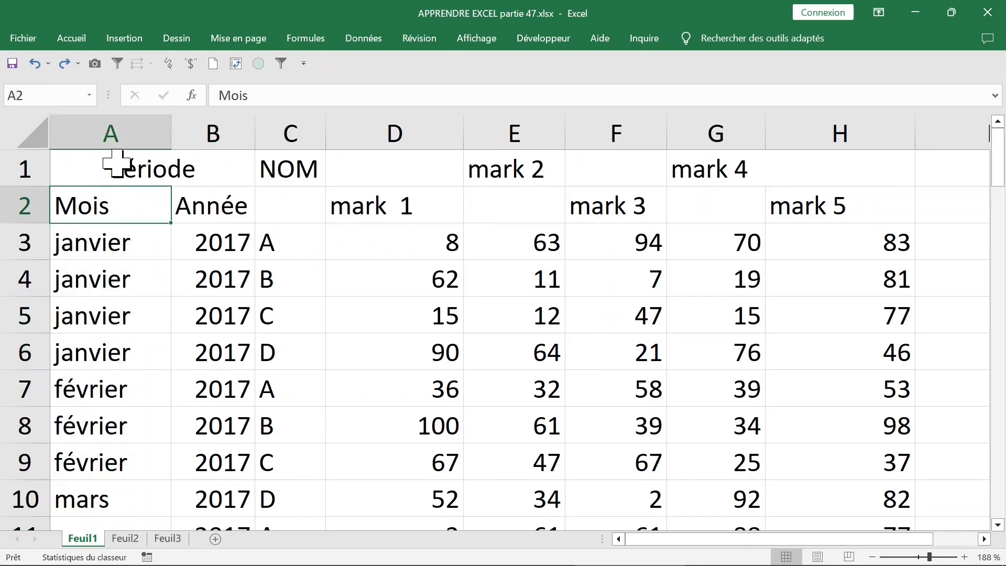
left_click(204, 200)
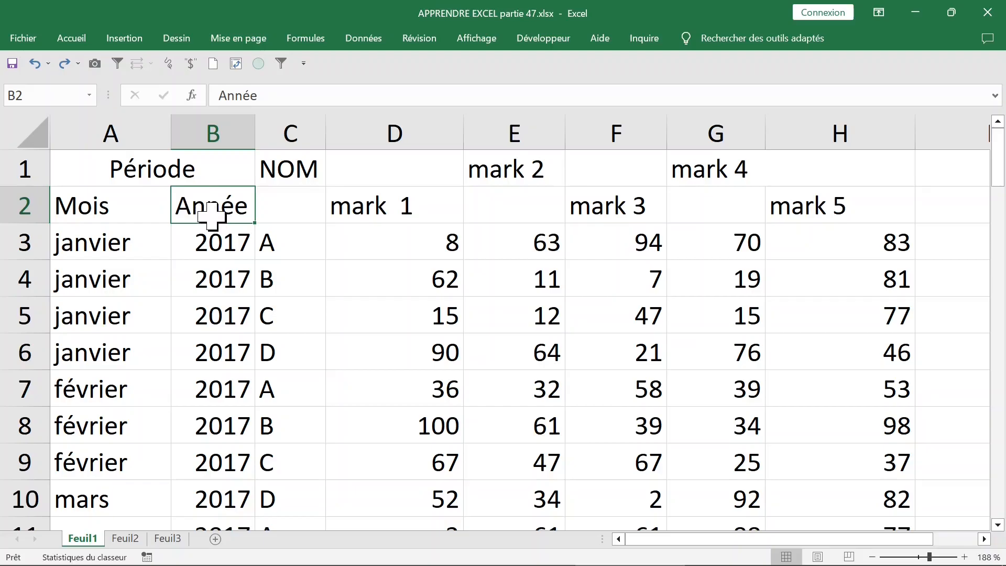
left_click_drag(110, 205, 791, 214)
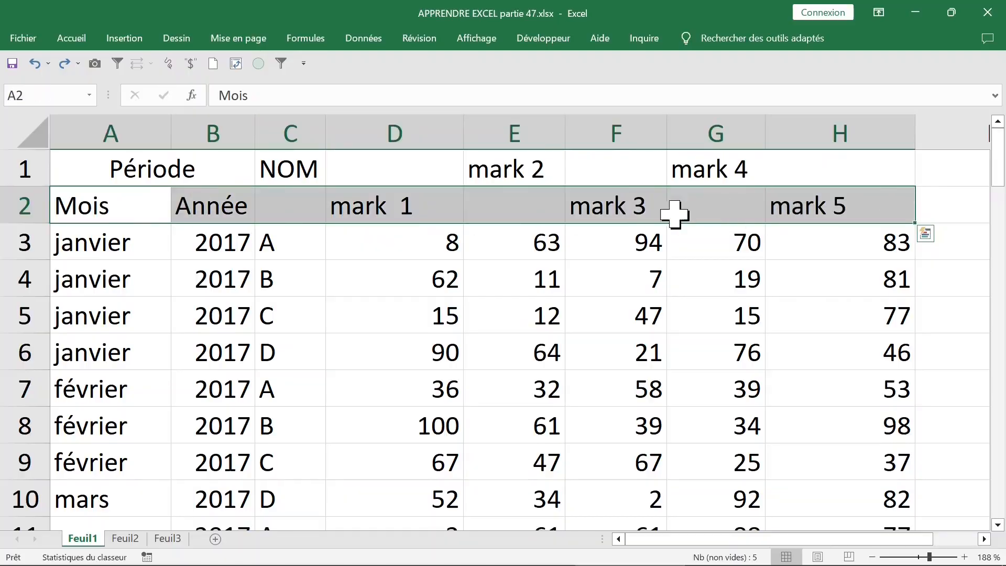
left_click(390, 209)
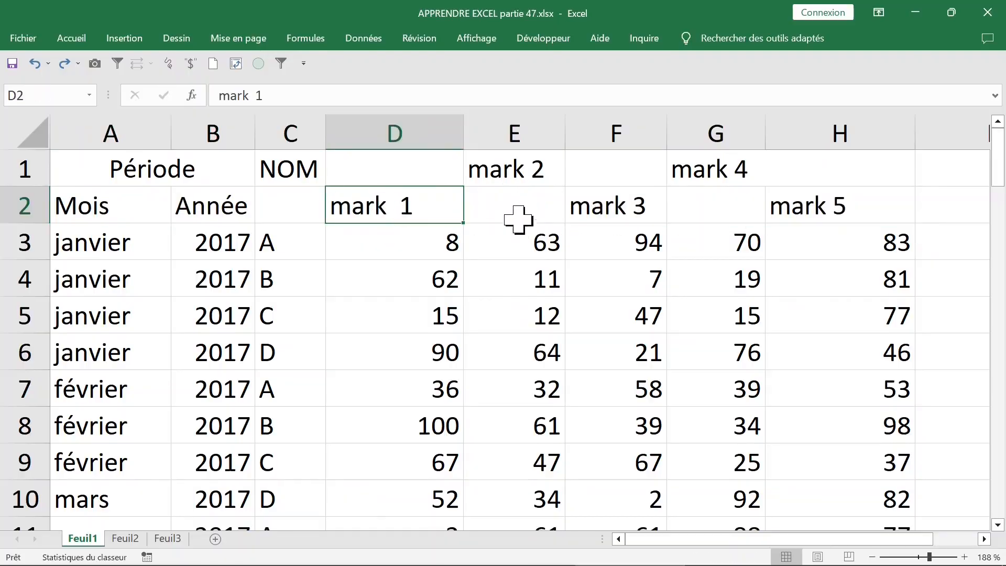
left_click(516, 217)
left_click_drag(399, 202, 833, 209)
left_click(539, 207)
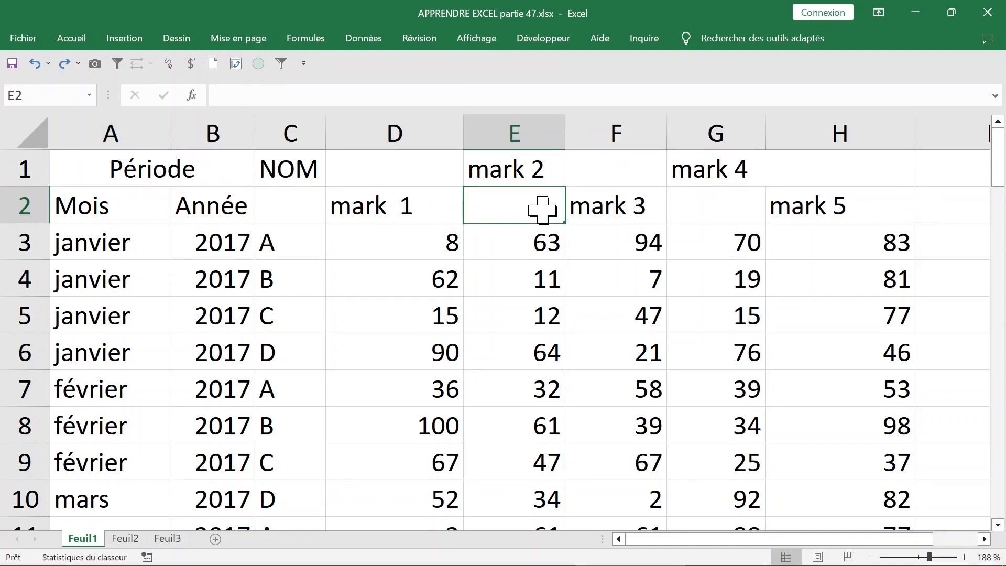
left_click(783, 204)
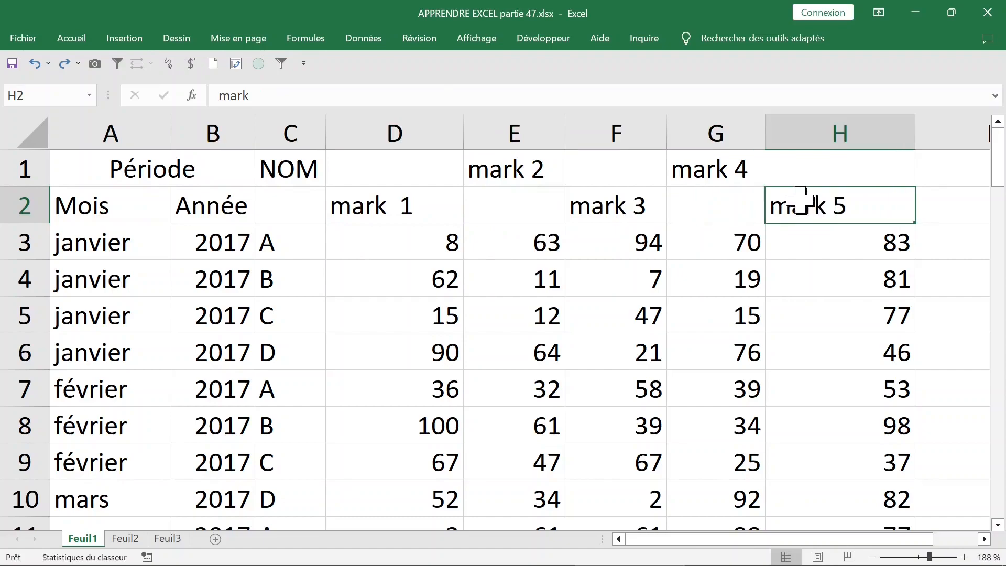
left_click(716, 201)
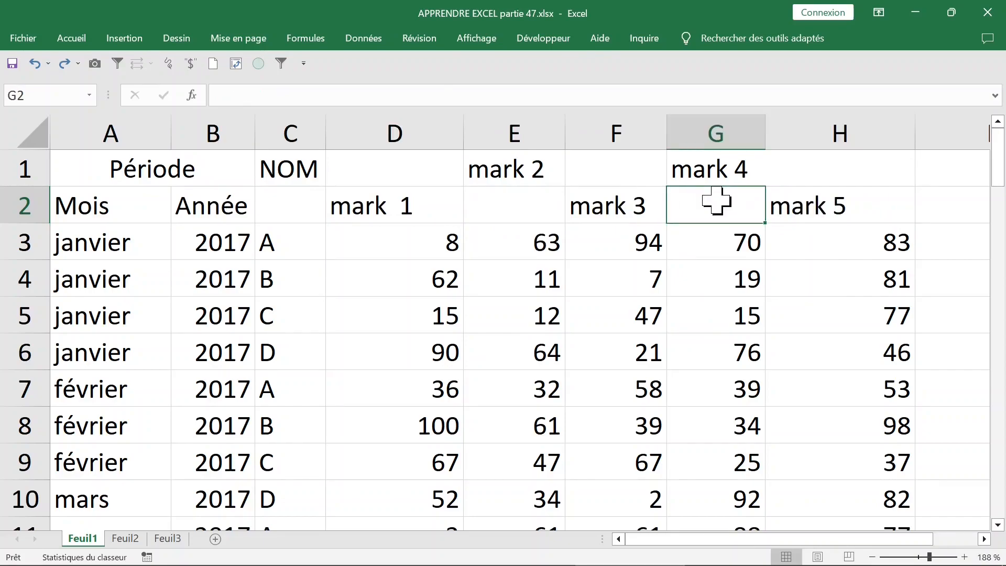
left_click(525, 170)
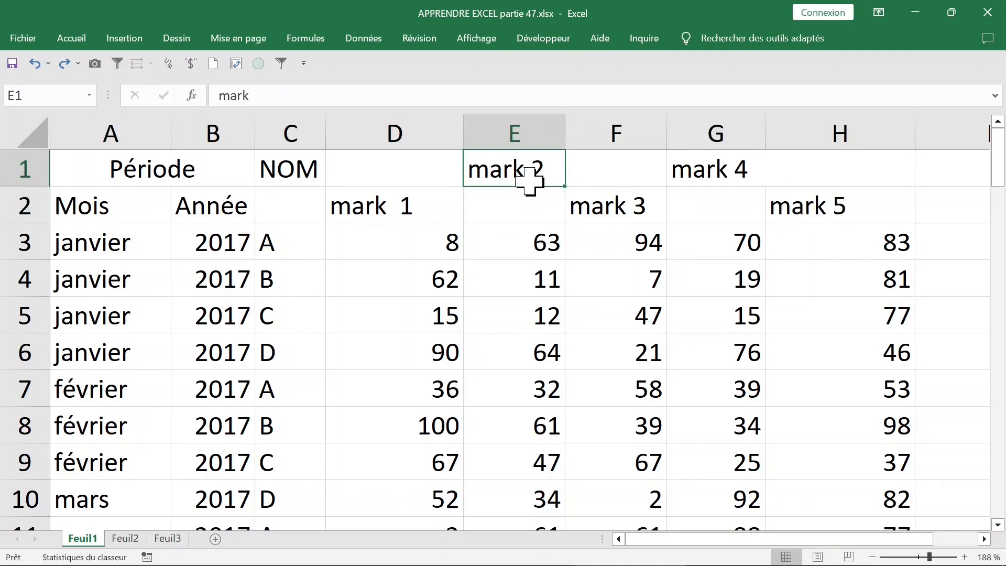
Fill the empty row 2 headers by entering =E1 in cell E2 and =G1 in cell G2
left_click(500, 201)
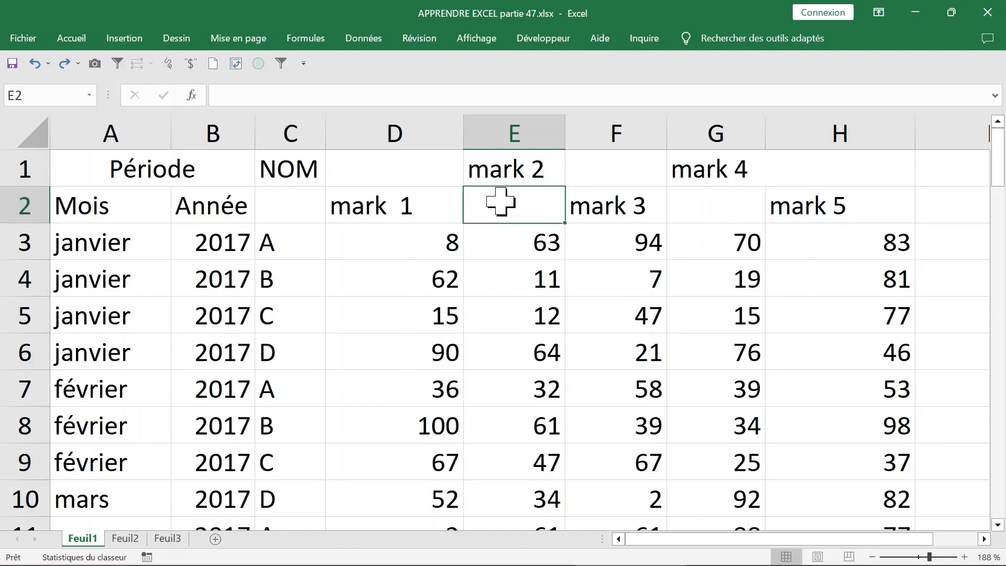
type("=")
left_click(525, 168)
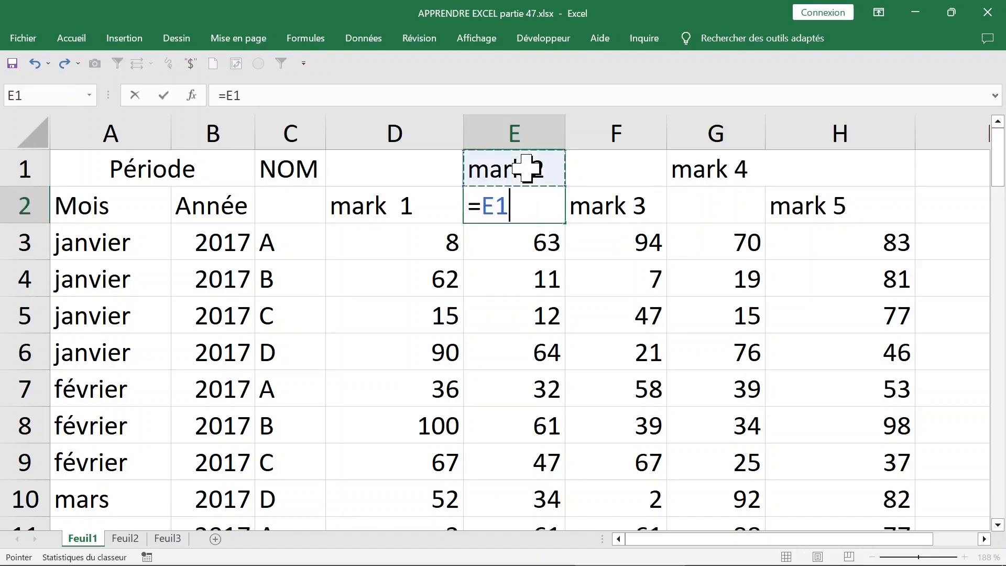
key("Return")
left_click(699, 207)
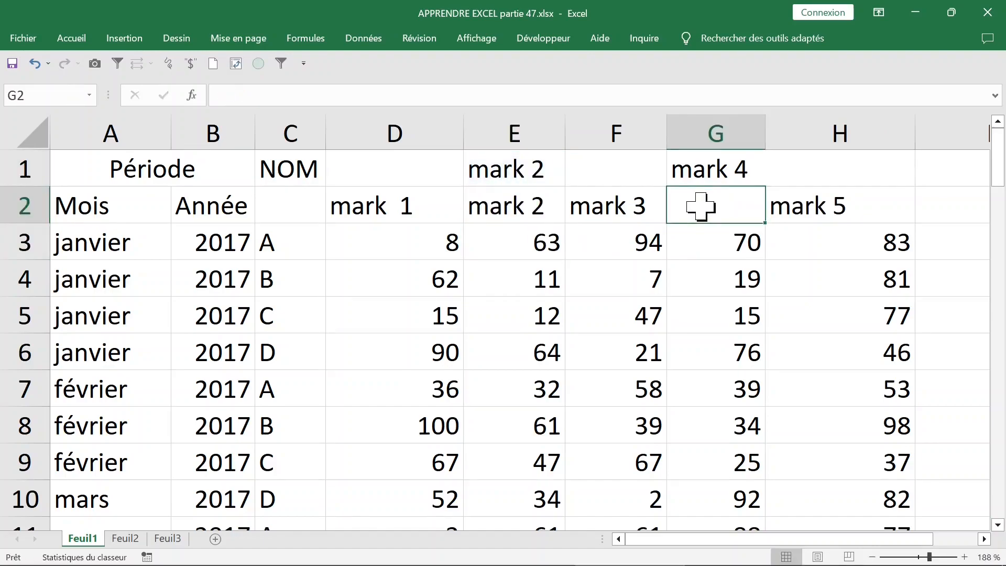
type("=")
left_click(709, 167)
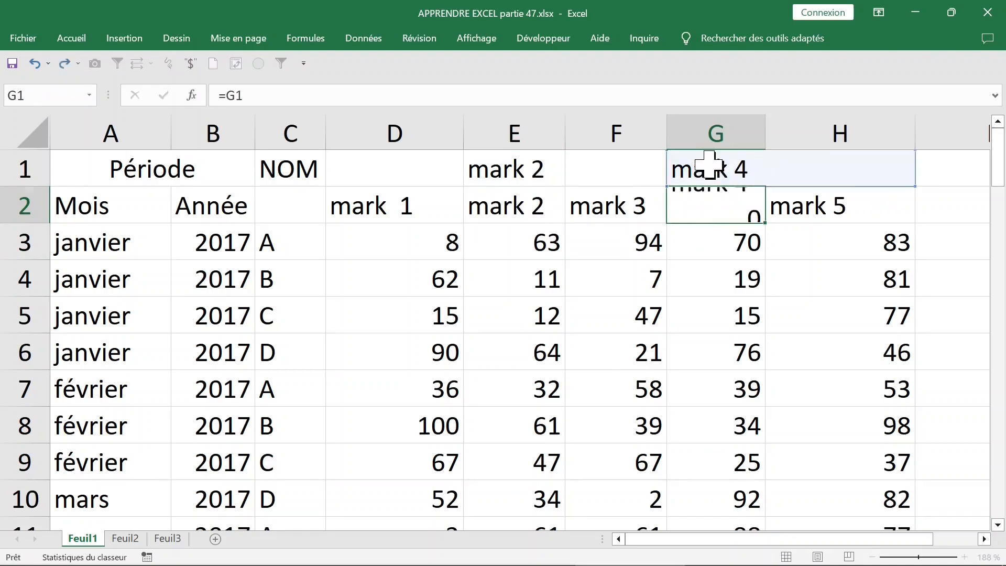
key("Return")
Review the mark columns down to the last data row and check the remaining row 2 headers in columns A to C
left_click_drag(774, 209, 448, 208)
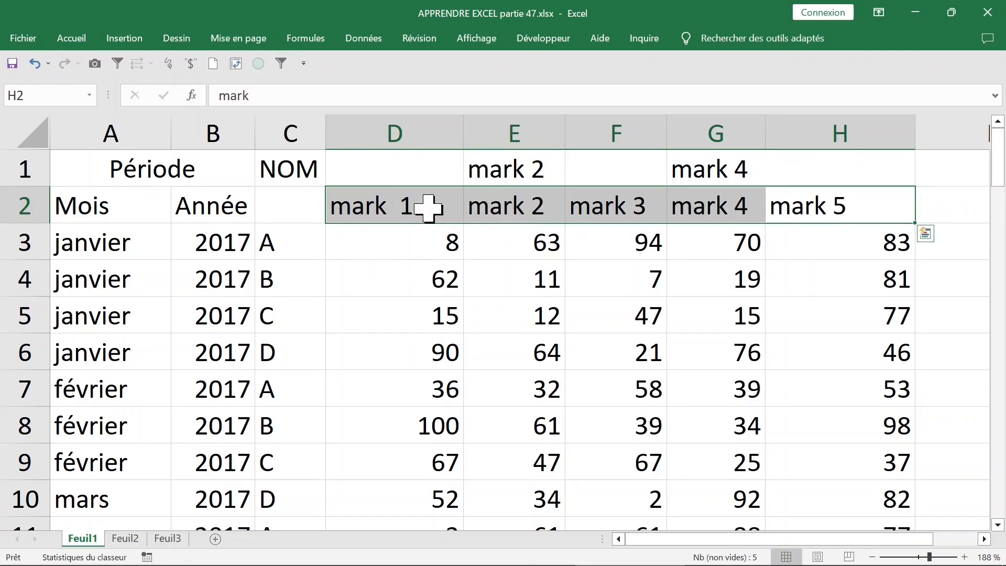
key("ctrl+shift+Down")
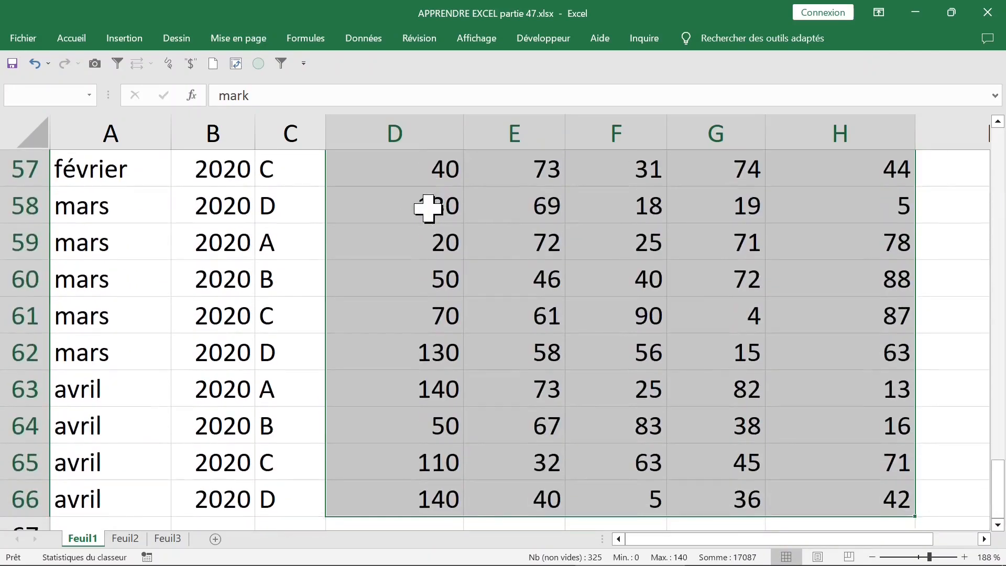
key("ctrl+BackSpace")
left_click(272, 206)
left_click(245, 208)
left_click(261, 207)
left_click(153, 203)
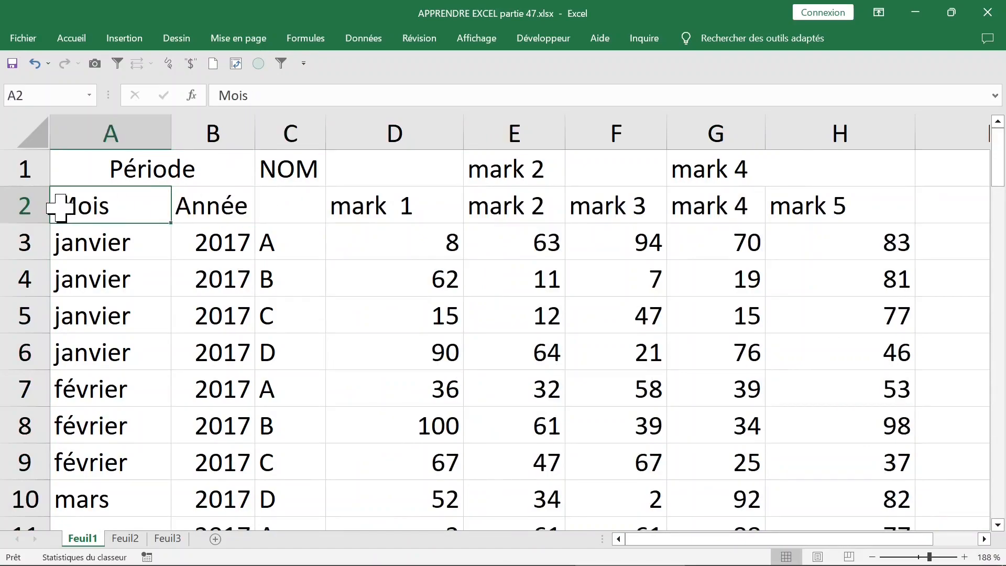
left_click(175, 204)
left_click(89, 206)
left_click(243, 207)
Fill the empty header in cell C2 with the formula =C1
left_click(286, 207)
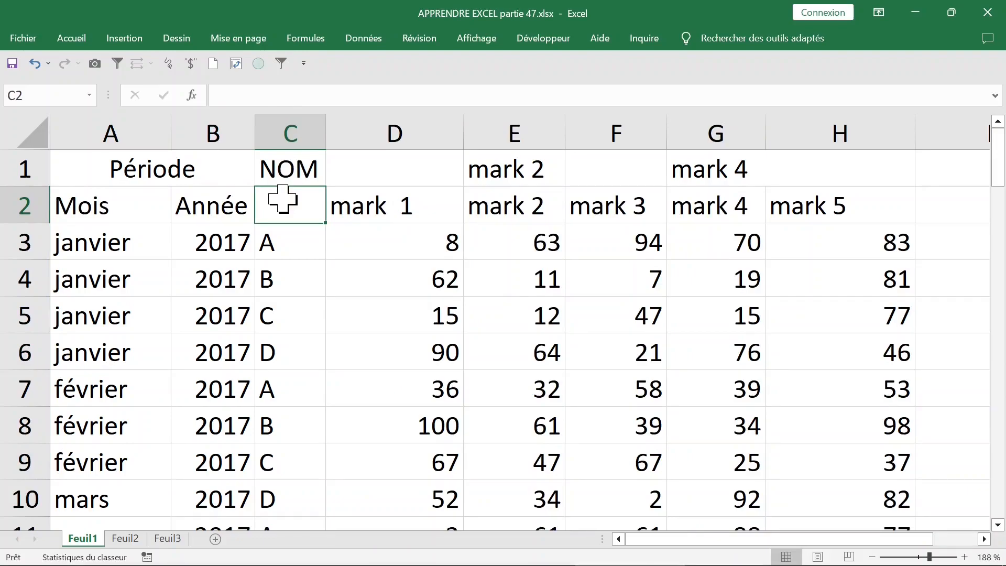
type("=")
left_click(287, 166)
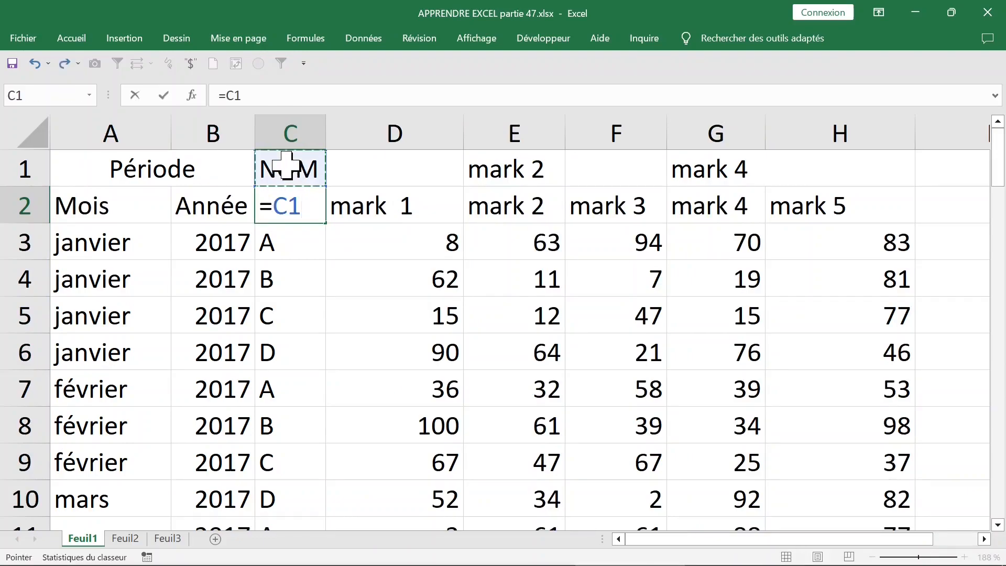
key("Return")
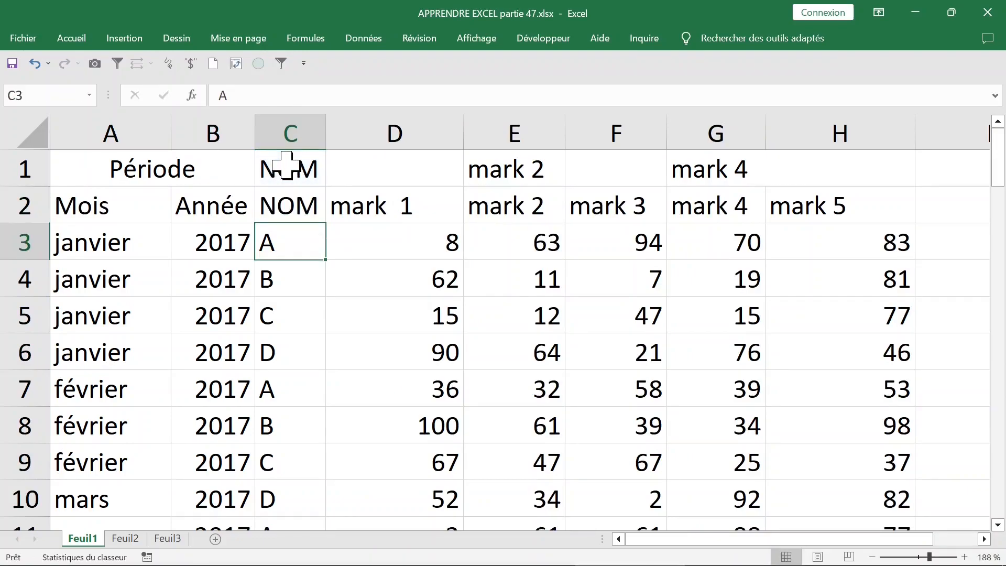
Create a PivotTable on a new worksheet from range A2:H66 of Feuil1 and add the Mois field to its rows
left_click(97, 200)
left_click_drag(97, 200, 862, 189)
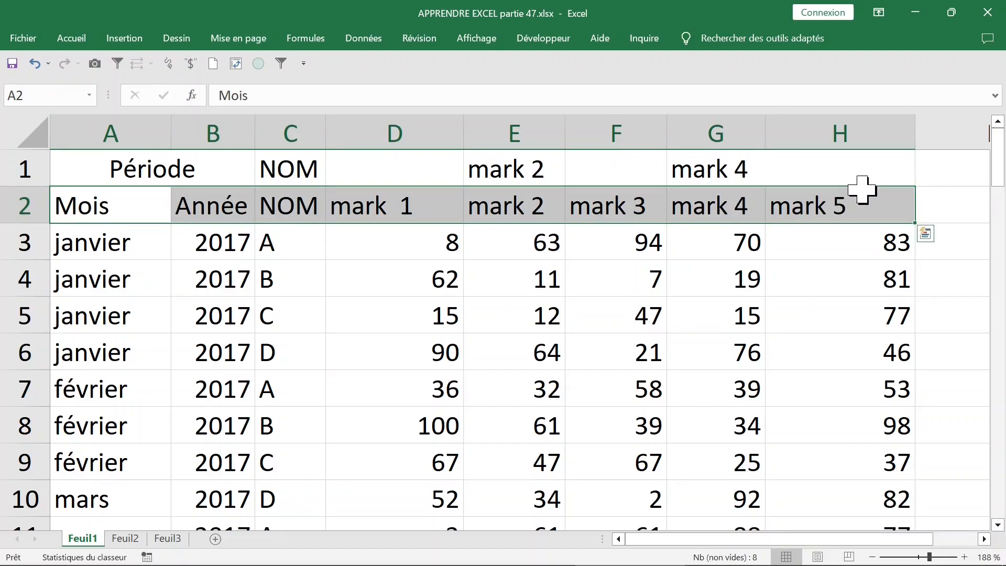
key("ctrl+shift+Down")
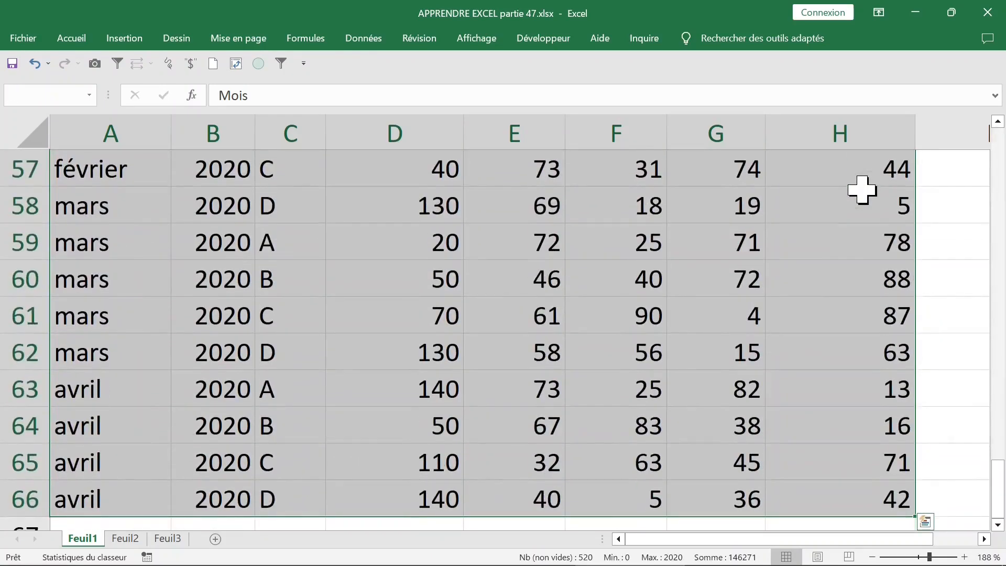
key("ctrl+BackSpace")
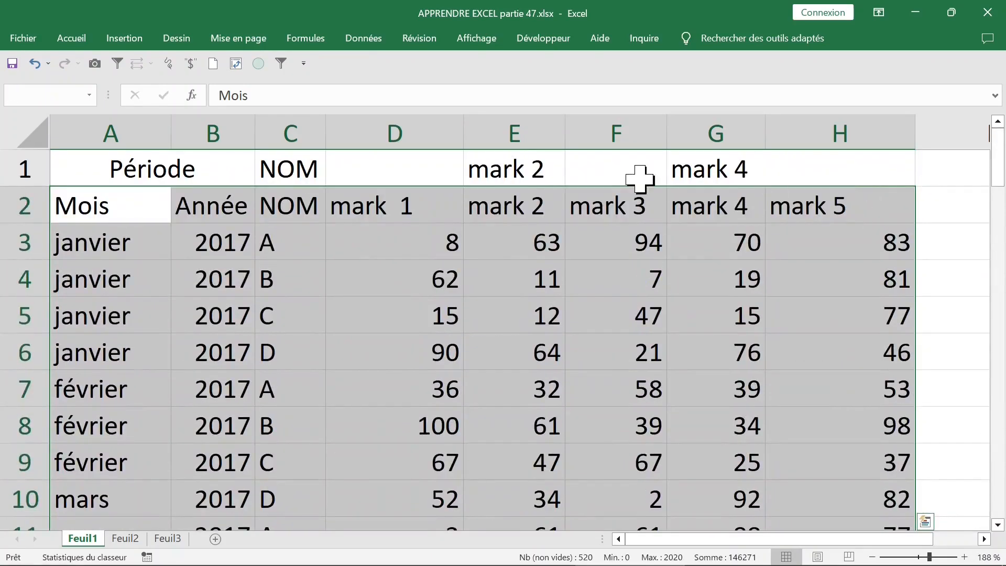
left_click(123, 40)
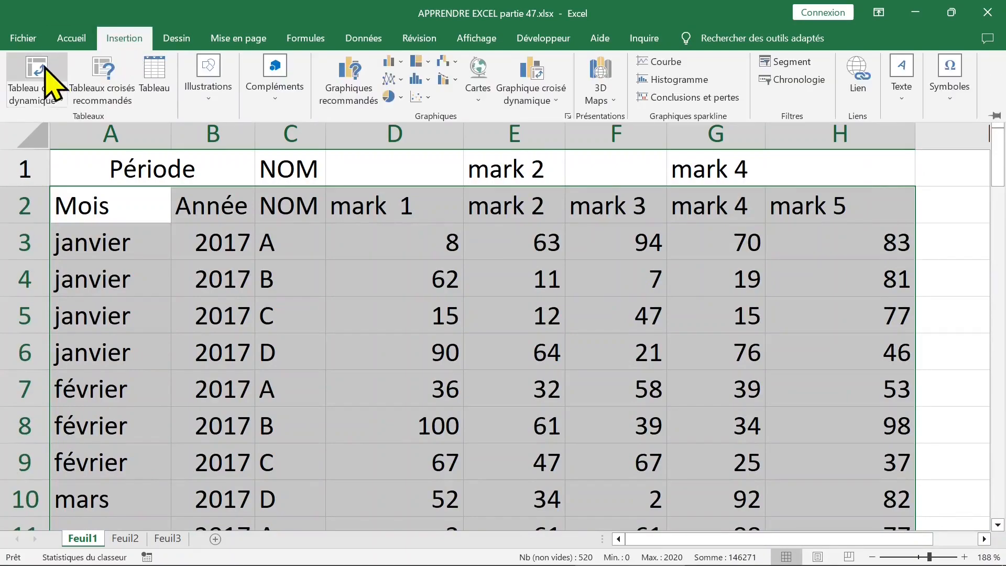
left_click(46, 88)
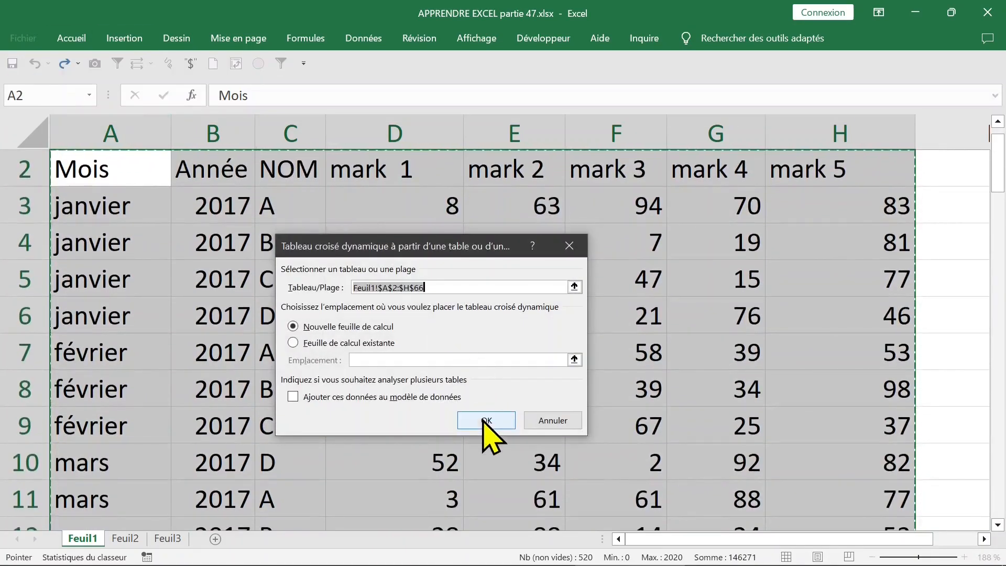
left_click(485, 423)
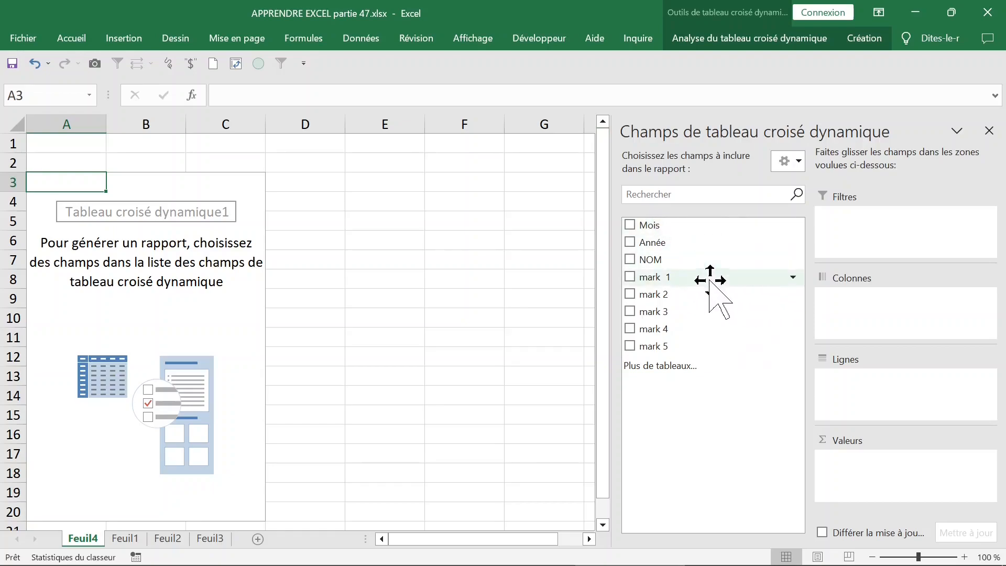
left_click(630, 225)
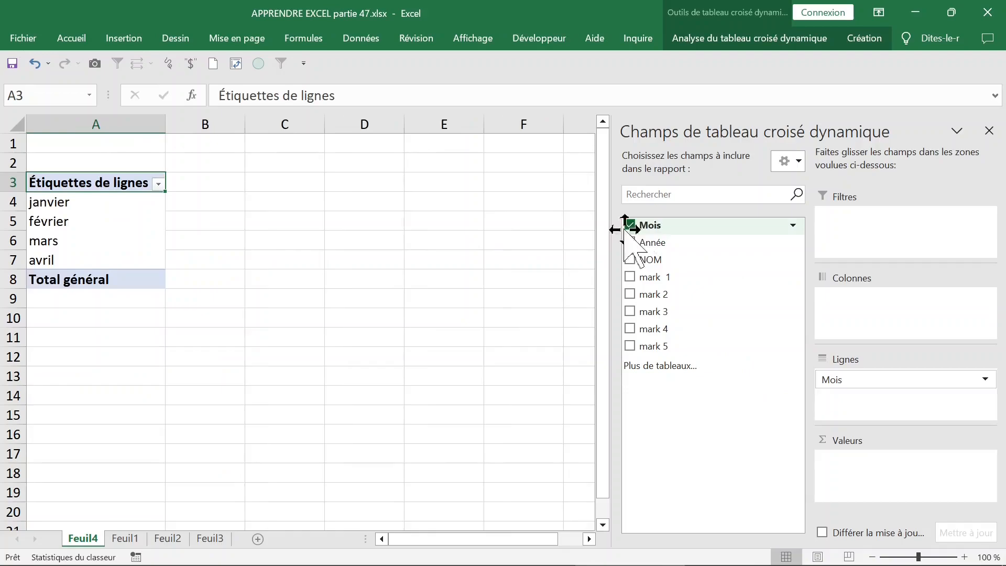
Compare the Mois column in Feuil1 with the month row labels of the PivotTable in Feuil4
left_click(125, 540)
left_click(101, 255)
left_click(102, 131)
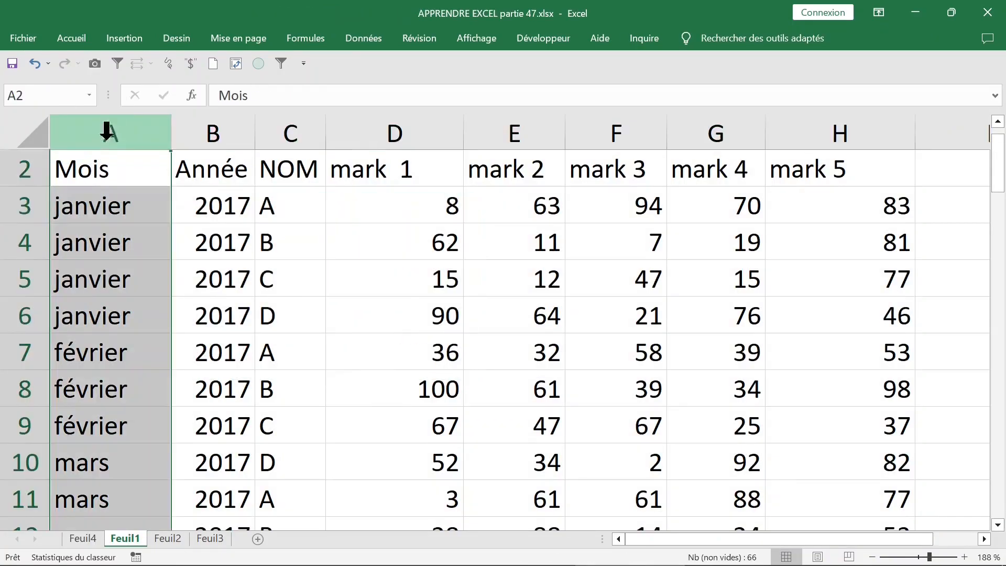
left_click(83, 538)
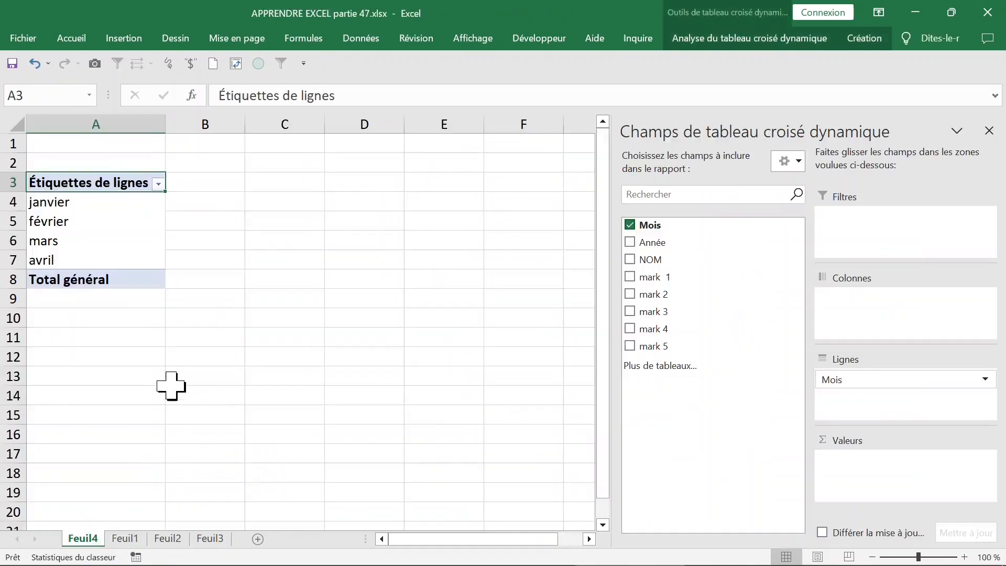
left_click(73, 202)
left_click(90, 218)
left_click(79, 202)
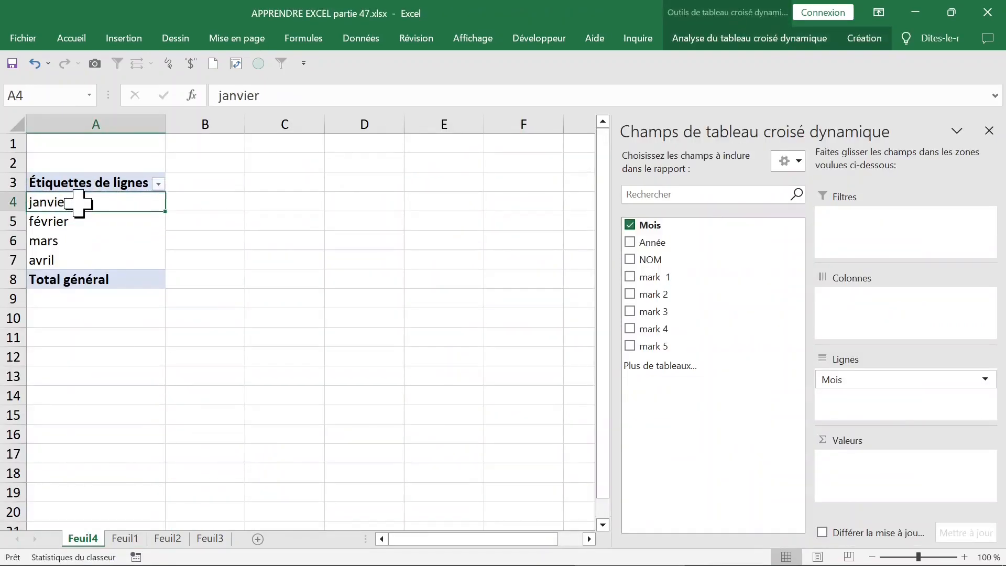
left_click(82, 222)
left_click(79, 241)
left_click(104, 204)
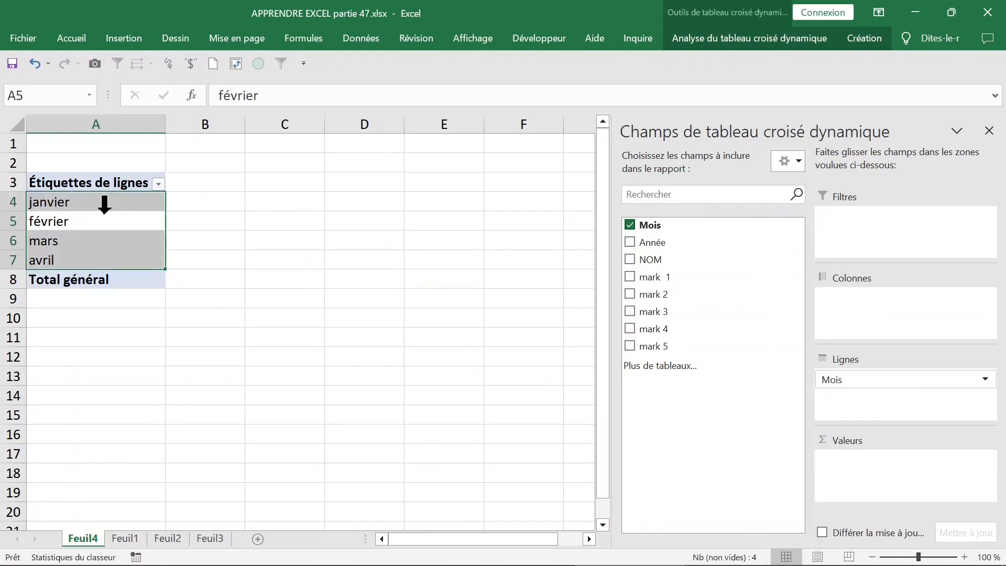
left_click(90, 209)
left_click(101, 201)
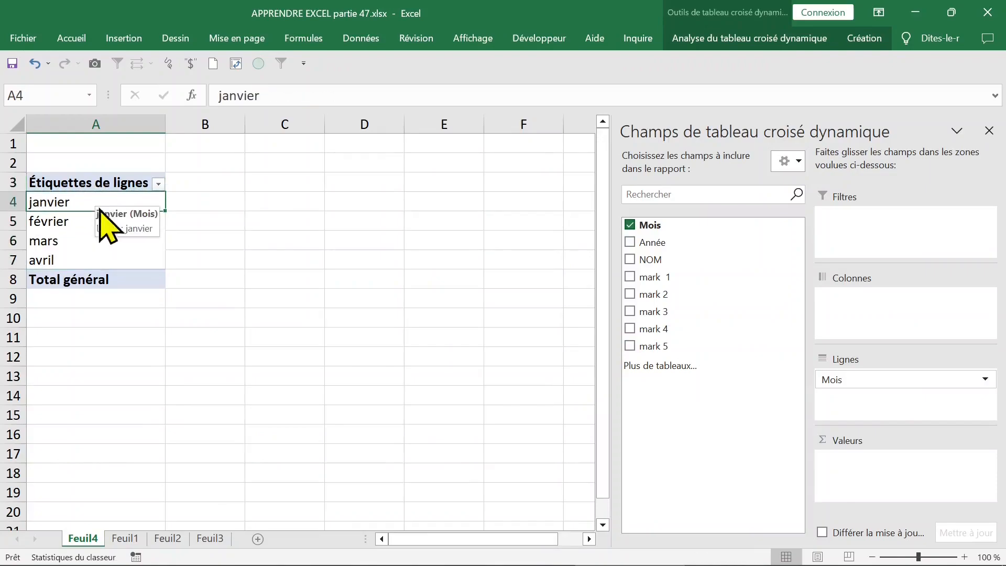
Add the Mois field to the PivotTable's values so that the entries per month are counted
left_click_drag(667, 225, 899, 479)
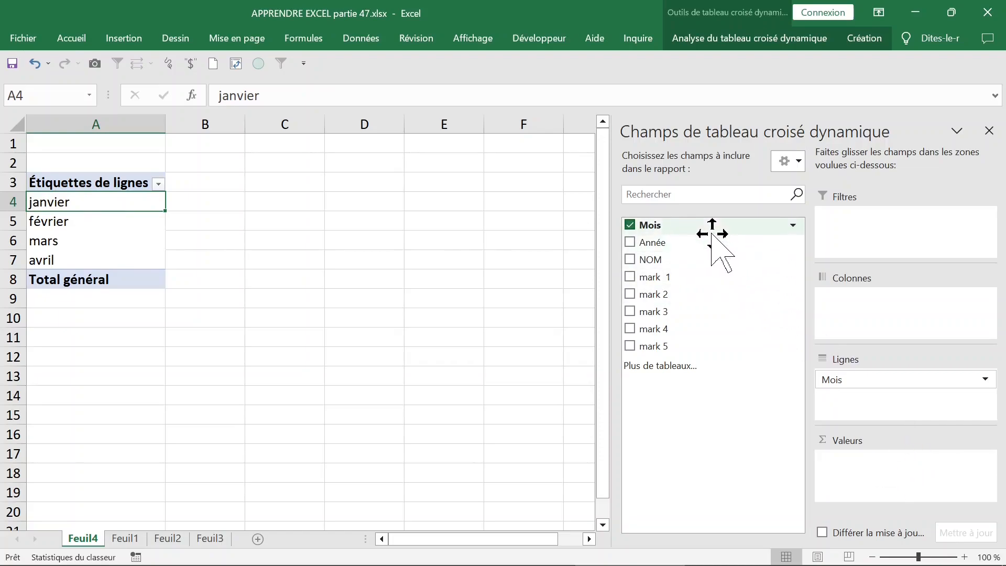
left_click_drag(710, 233, 737, 226)
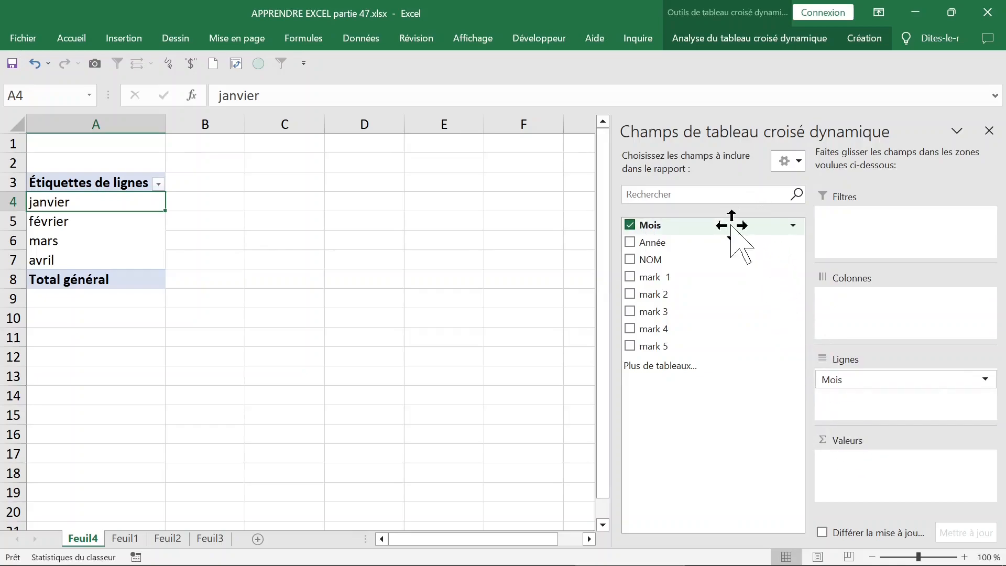
right_click(705, 226)
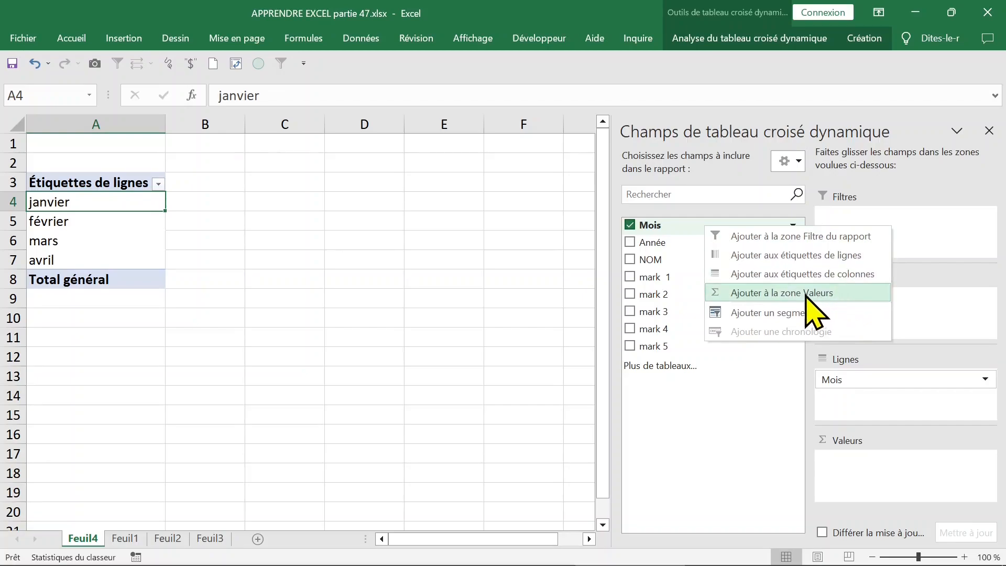
left_click(794, 309)
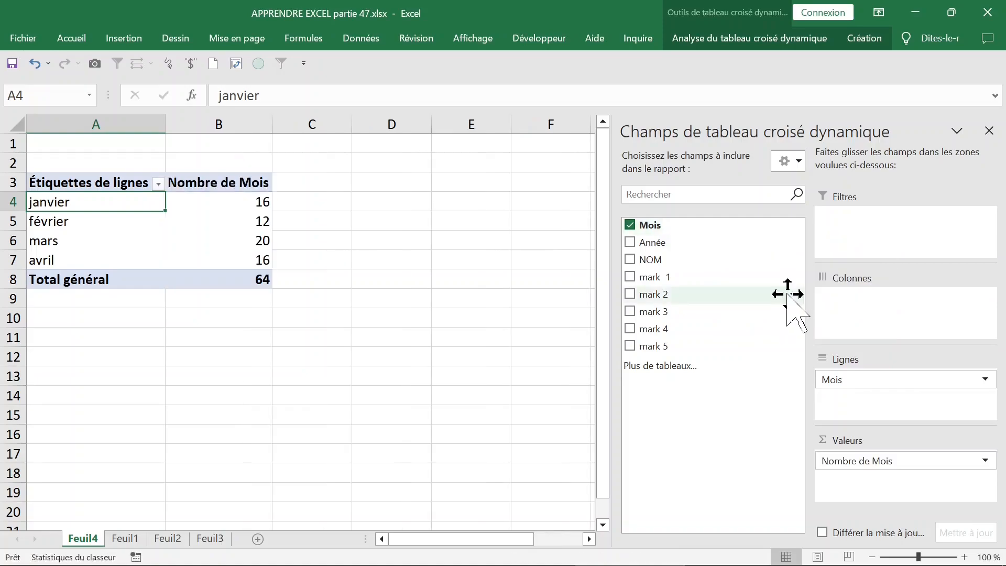
Review the count for each month in the PivotTable against the Mois column of Feuil1
left_click(226, 245)
left_click(247, 204)
left_click(68, 209)
left_click(91, 206)
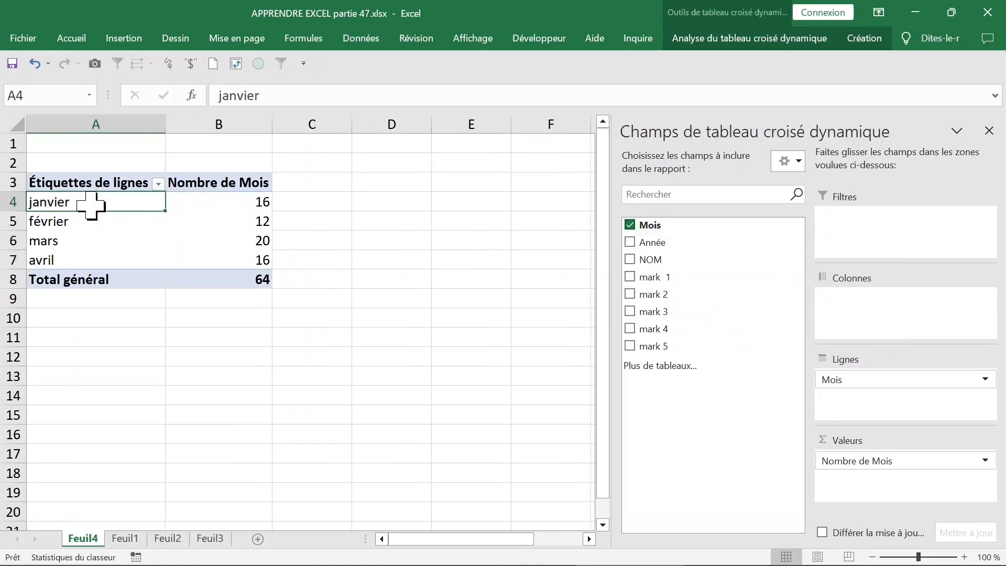
left_click(222, 205)
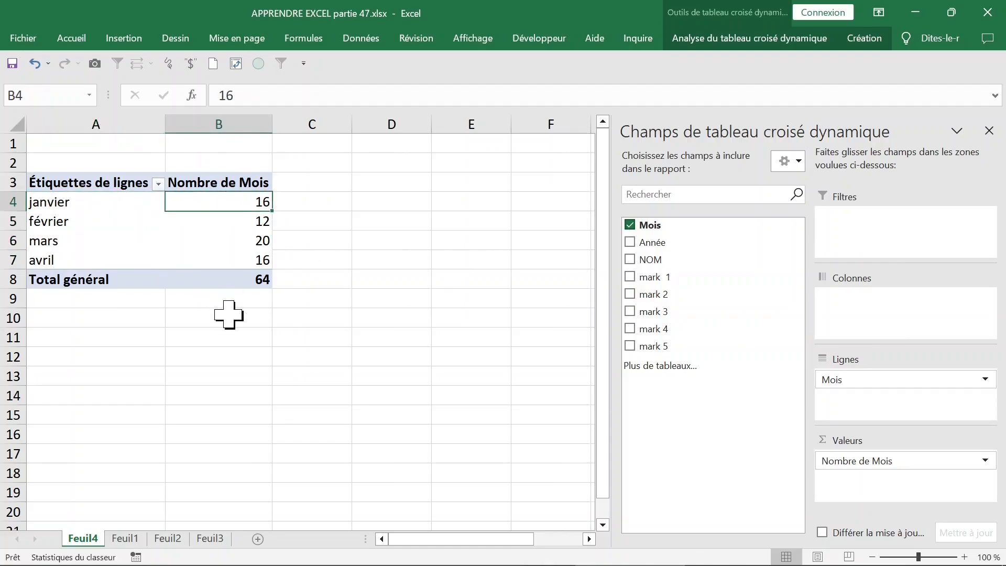
left_click(126, 539)
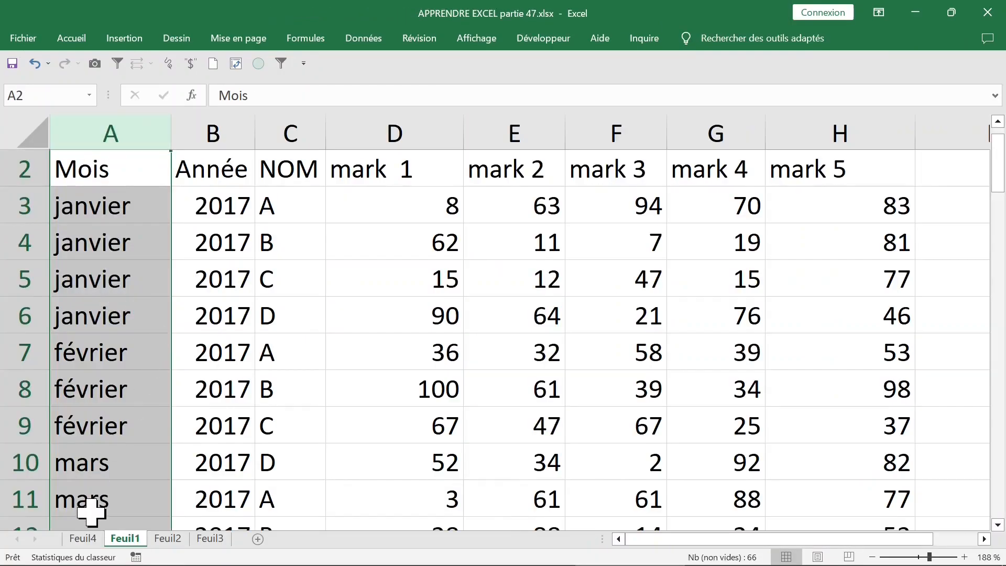
left_click(83, 538)
left_click(247, 224)
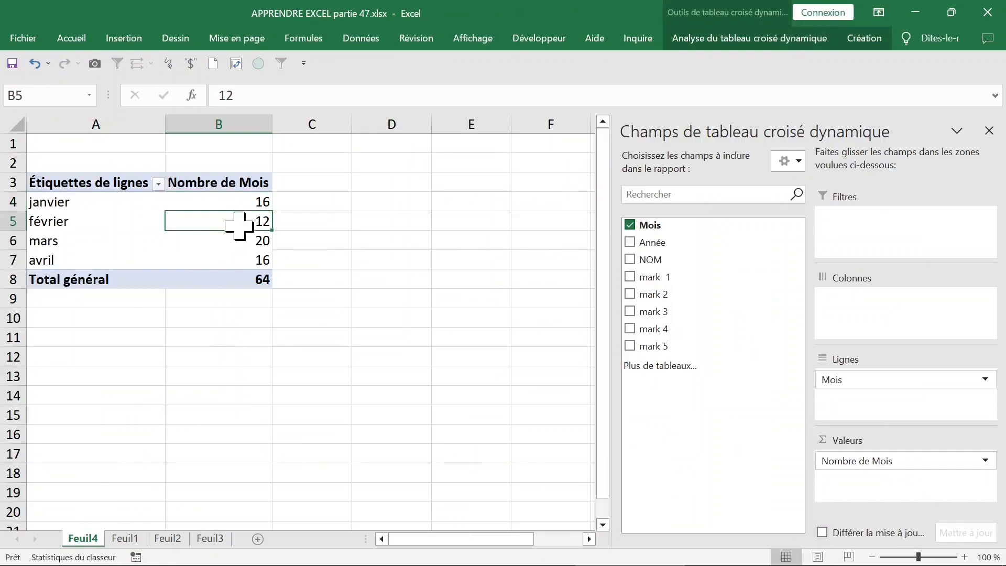
Show the Nombre de Mois values as a percentage of the column total
left_click(924, 557)
scroll(524, 387, "up", 1)
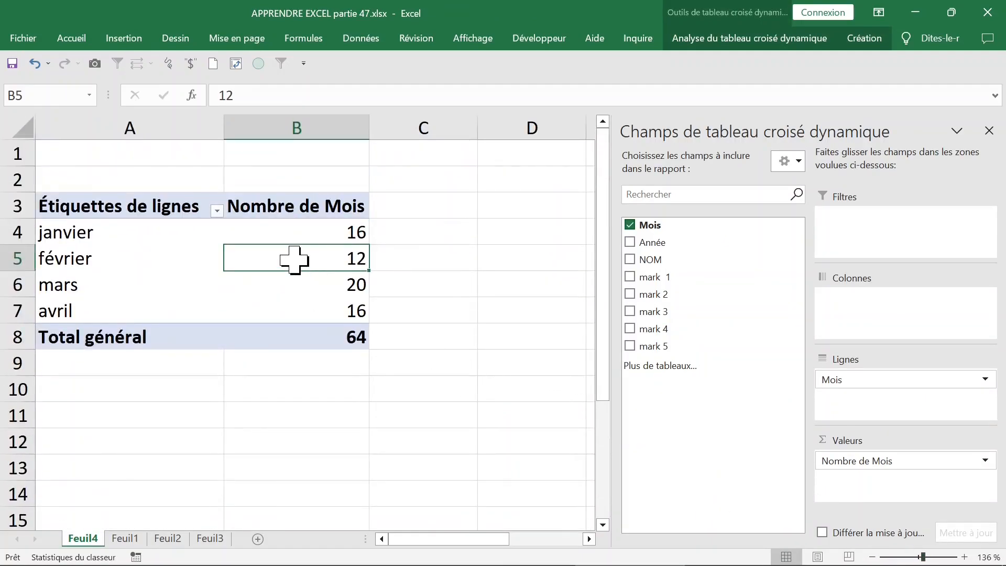
left_click(309, 227)
left_click(298, 267)
left_click(309, 224)
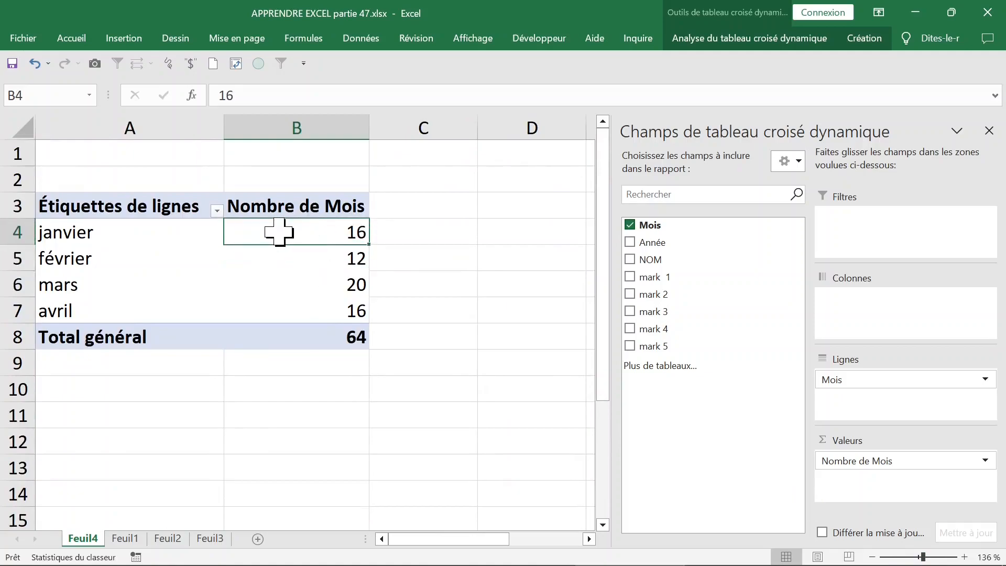
right_click(280, 234)
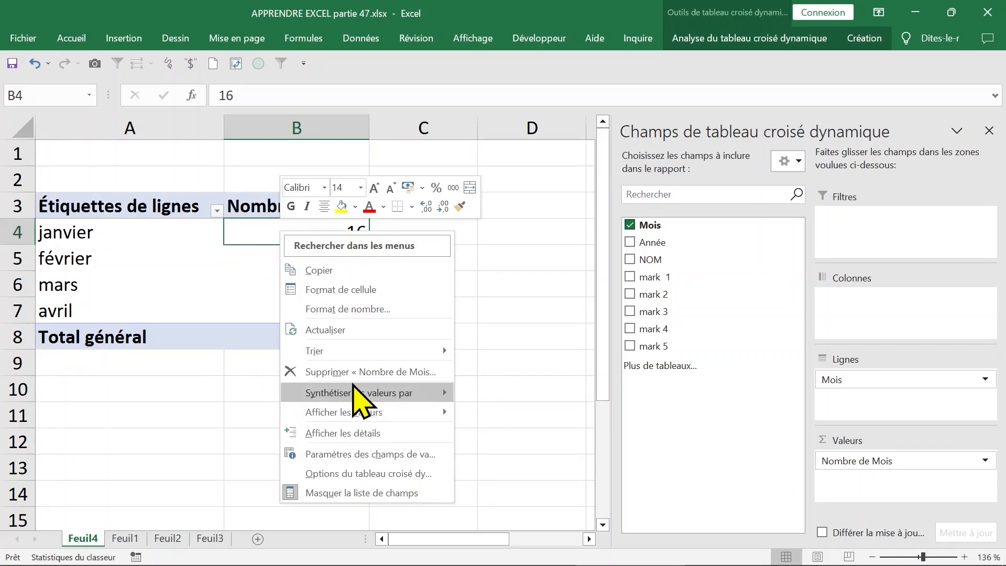
mouse_move(353, 394)
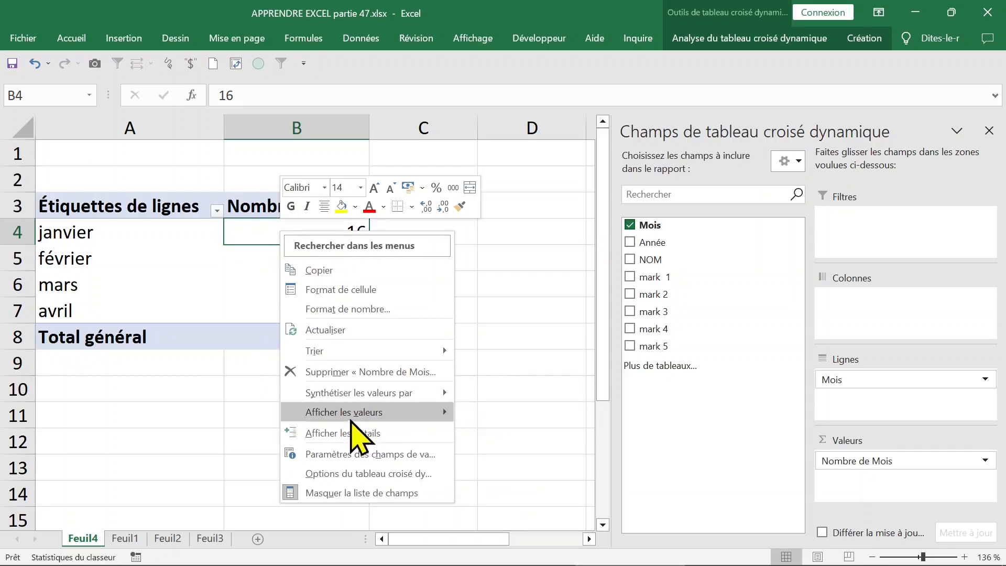
mouse_move(351, 419)
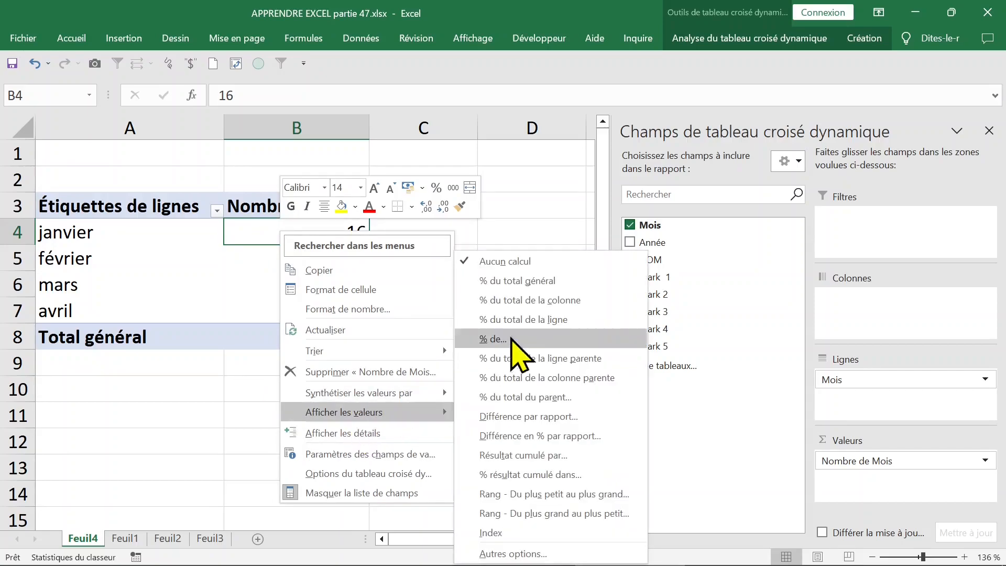
left_click(540, 306)
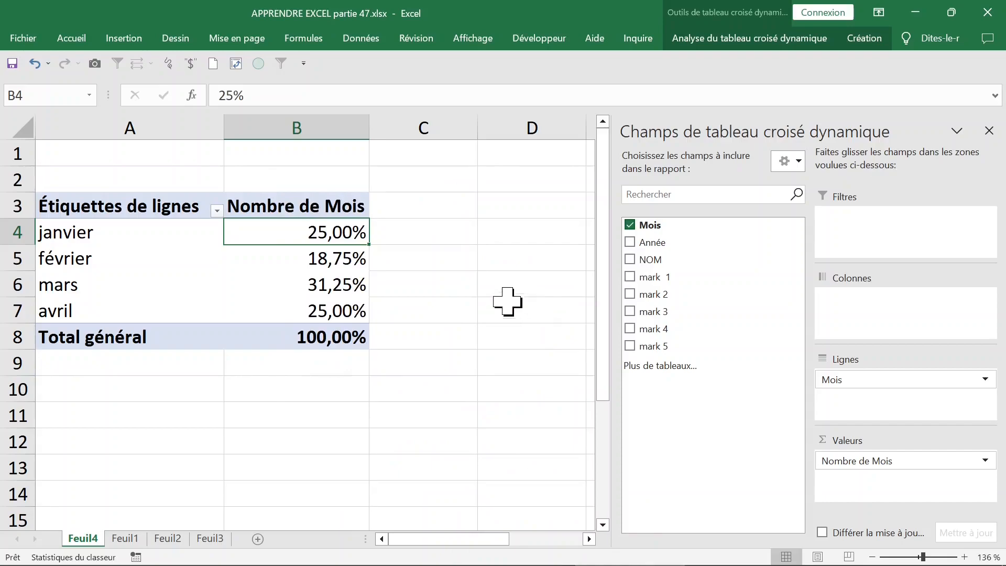
Add the Mois field to the PivotTable's values a second time, placed before the percentage column
left_click(308, 280)
left_click(287, 235)
left_click_drag(697, 228, 850, 463)
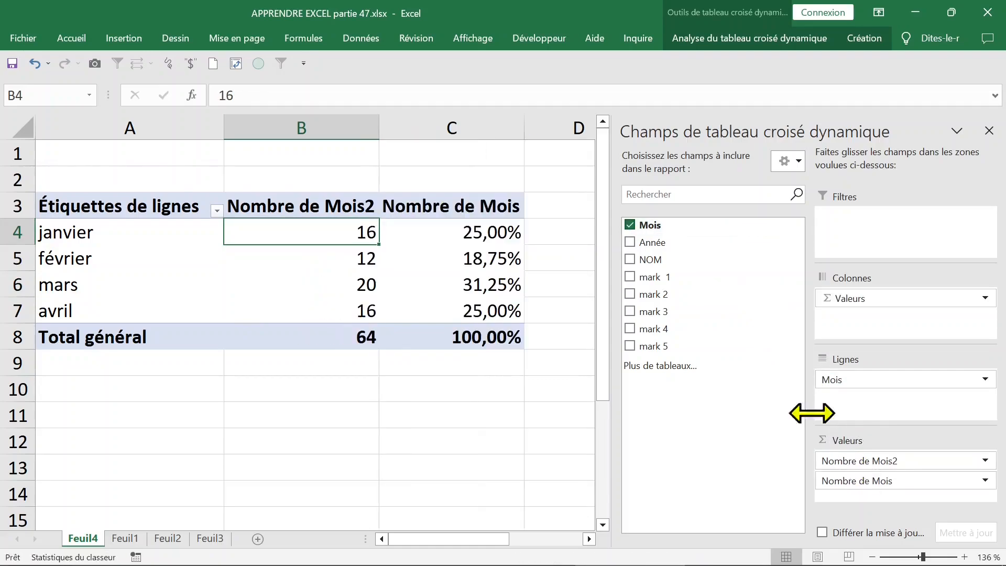
Rename the header of the count column in B3 as effectif mois
left_click(311, 206)
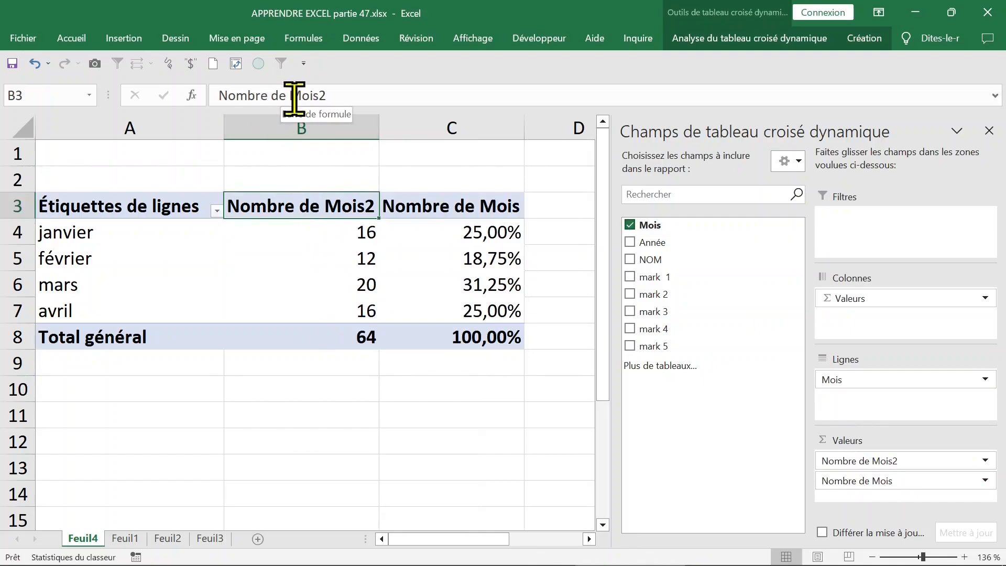
type("effectif mois")
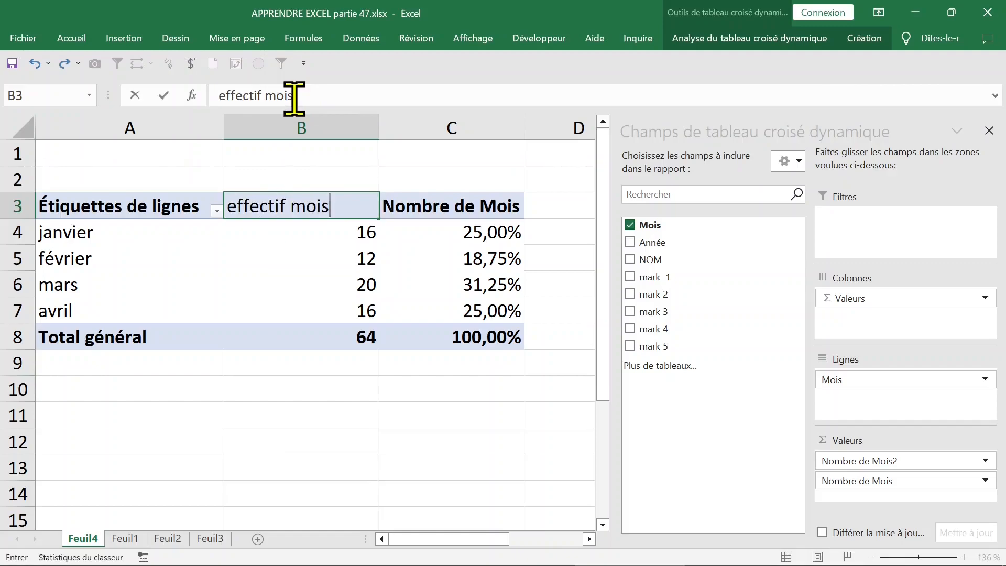
left_click(322, 237)
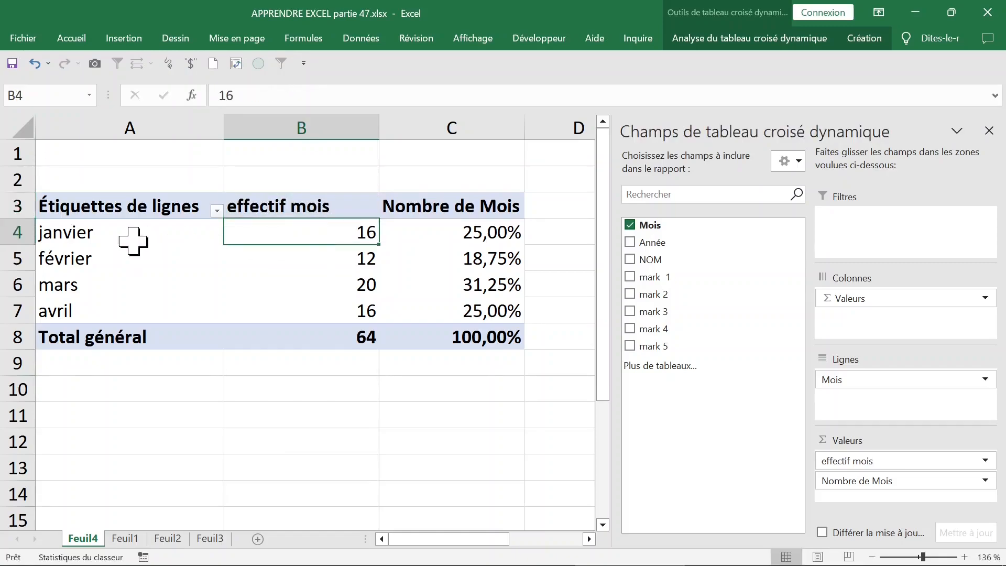
Examine the effectif mois count for each month from janvier to avril, along with the grand total
left_click(106, 242)
left_click(281, 233)
left_click(72, 262)
left_click(337, 258)
left_click(139, 293)
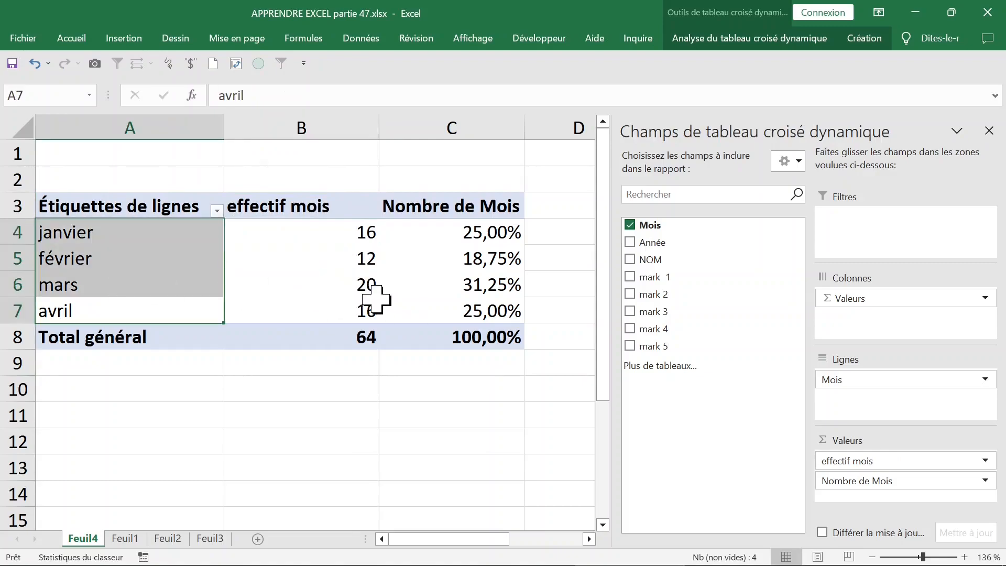
left_click(373, 291)
left_click(325, 314)
left_click(351, 340)
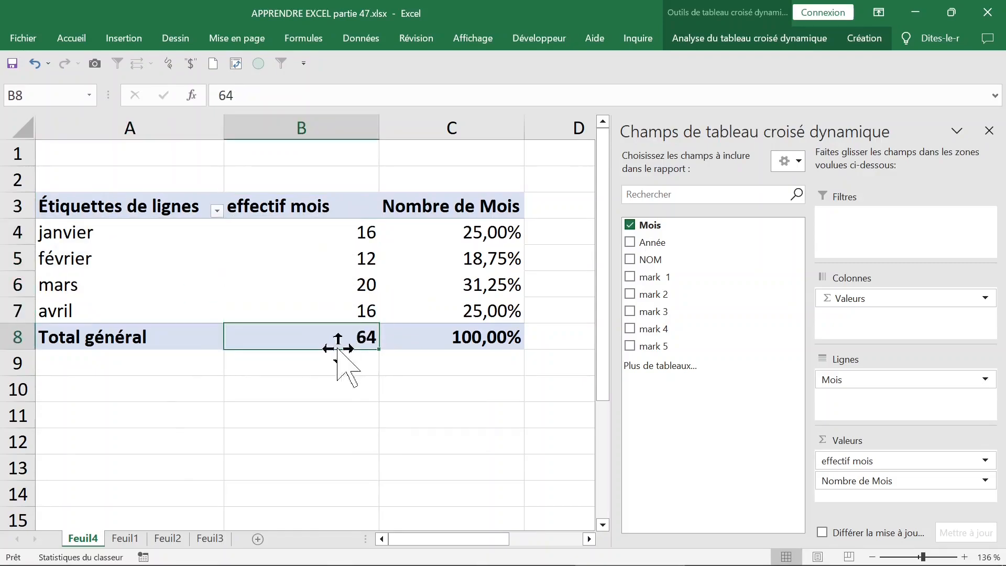
left_click_drag(330, 247, 254, 311)
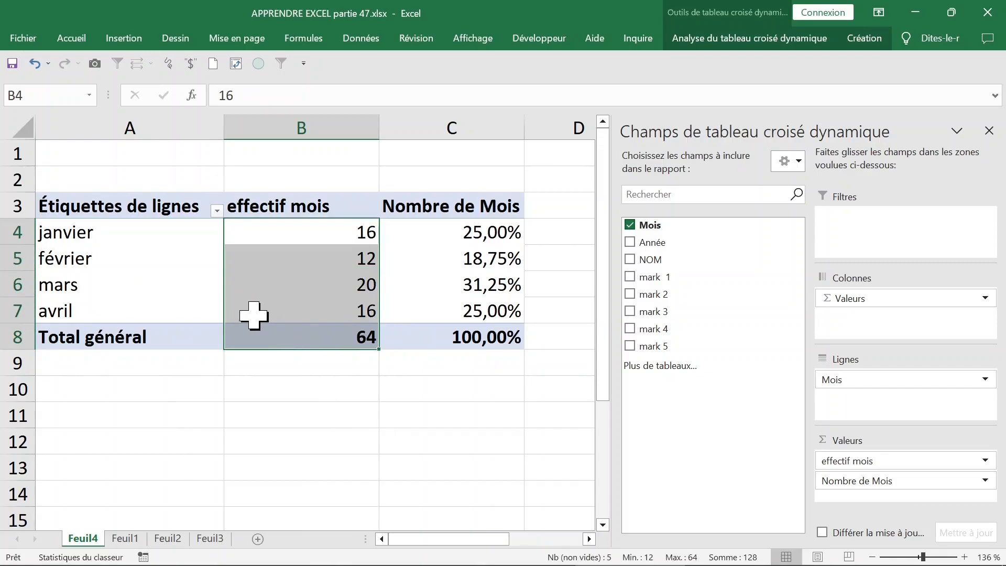
left_click(254, 312)
left_click(79, 235)
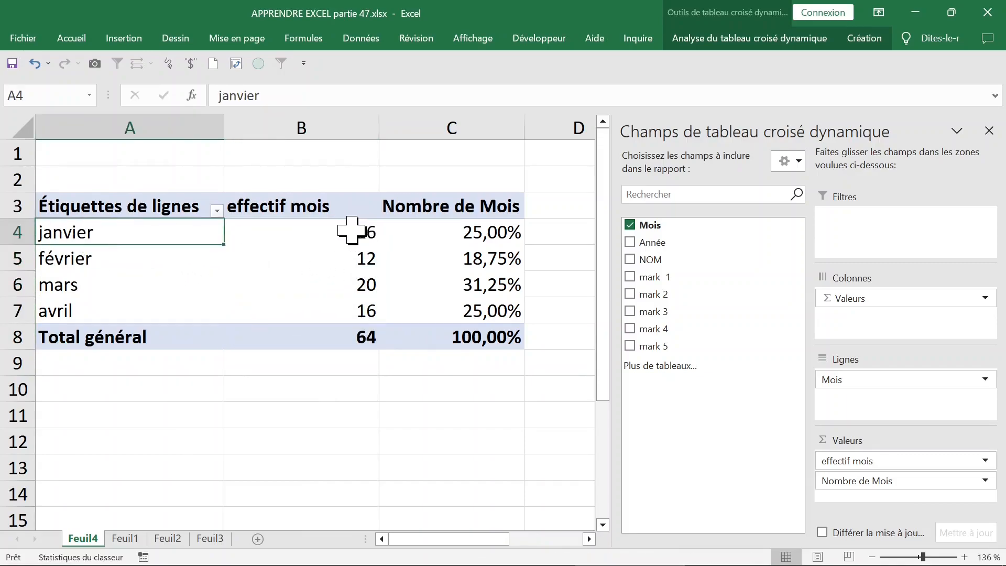
left_click(329, 233)
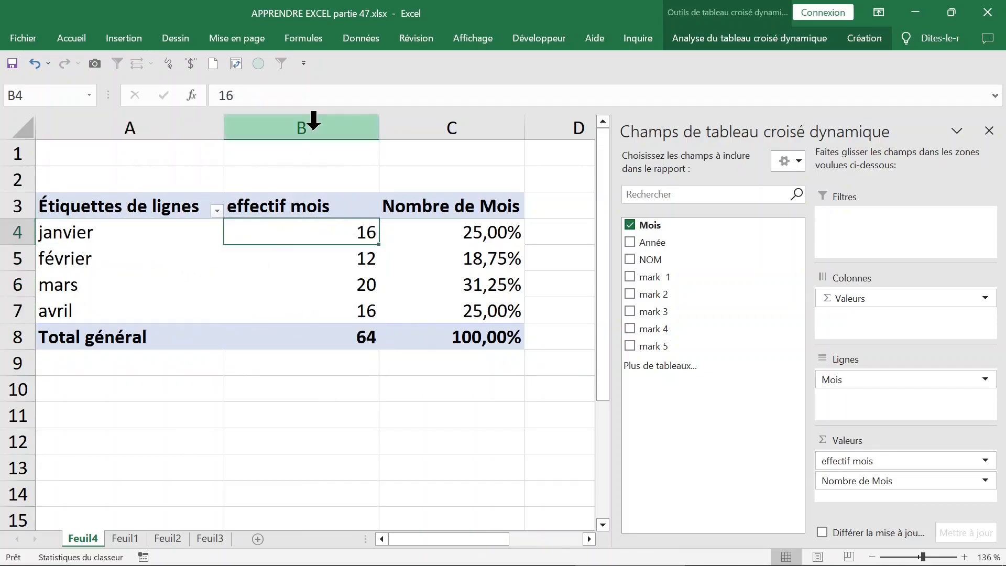
Extract the source records behind the janvier count to a new sheet and review their columns
double_click(280, 229)
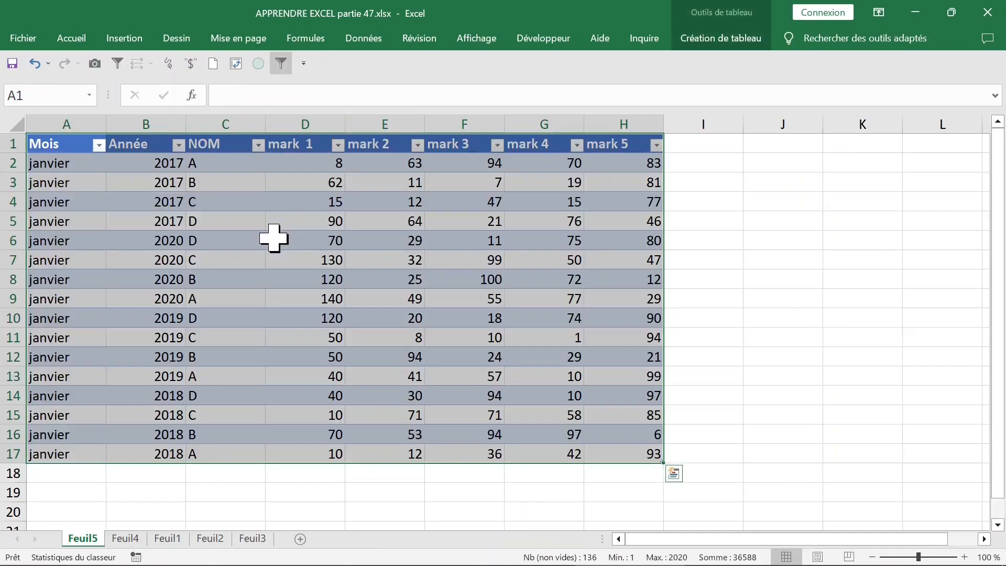
left_click(94, 235)
left_click(102, 203)
left_click(62, 117)
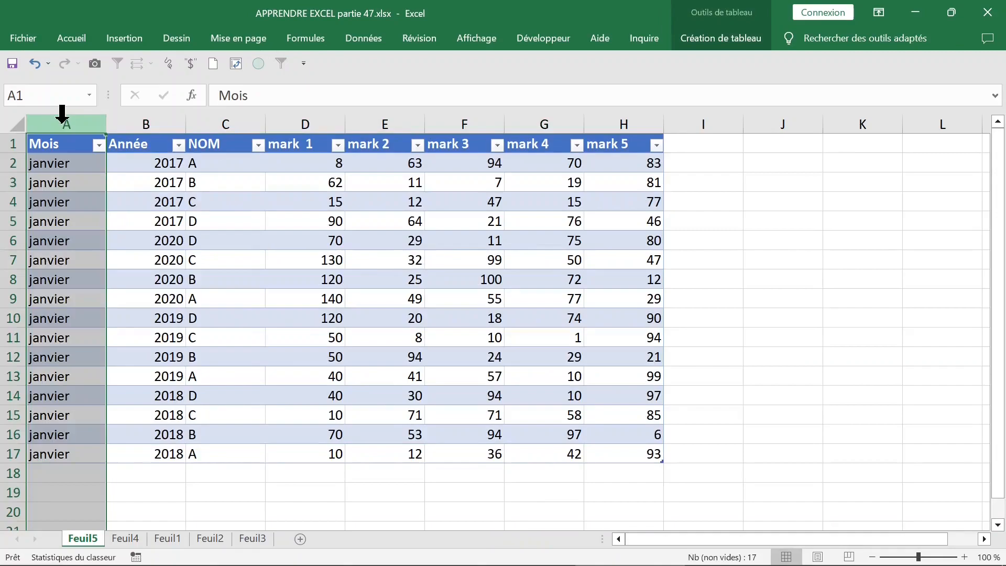
left_click(132, 117)
key("ctrl+a")
left_click(327, 162)
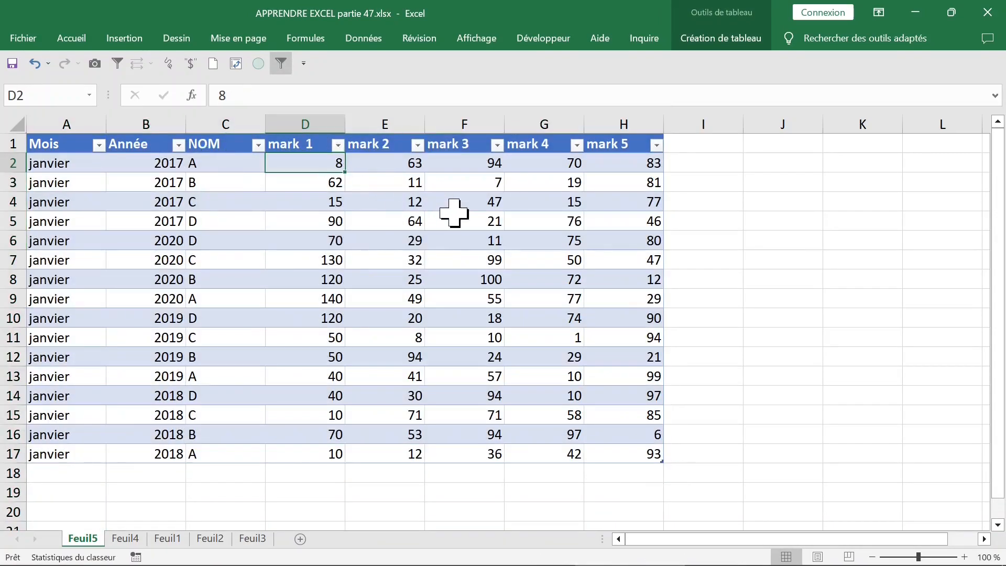
left_click(454, 214)
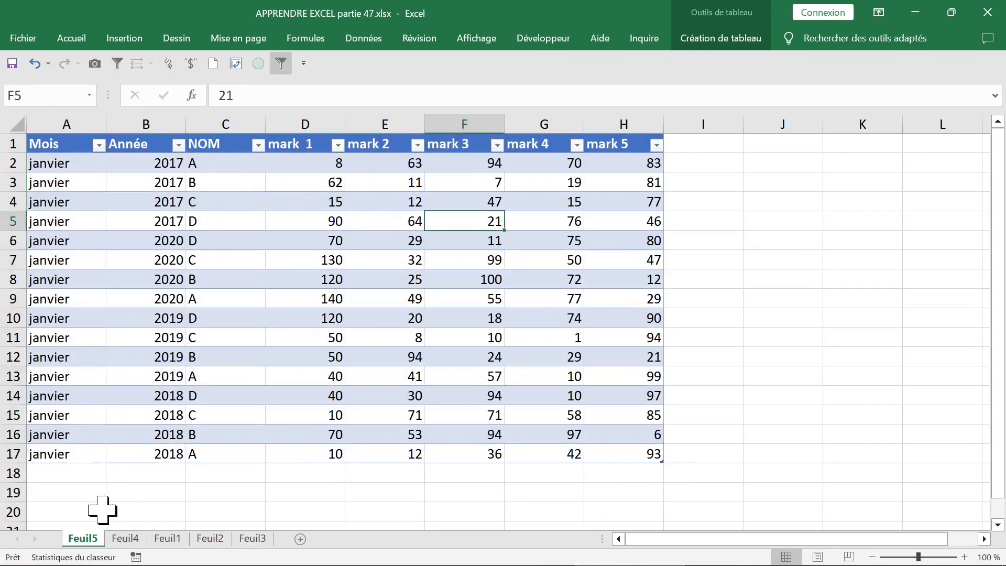
Rename the sheet holding the janvier records as janv
double_click(84, 538)
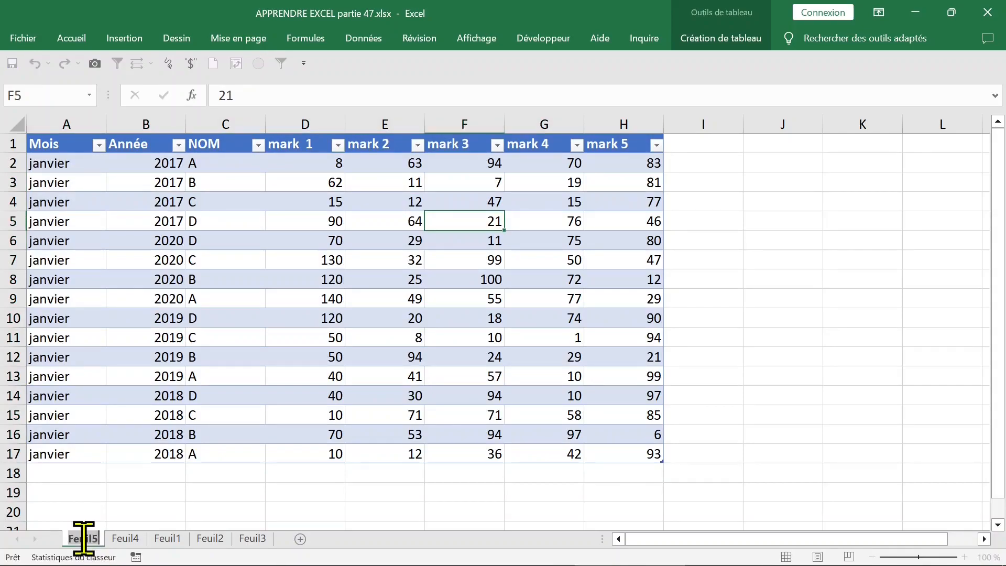
type("janvi")
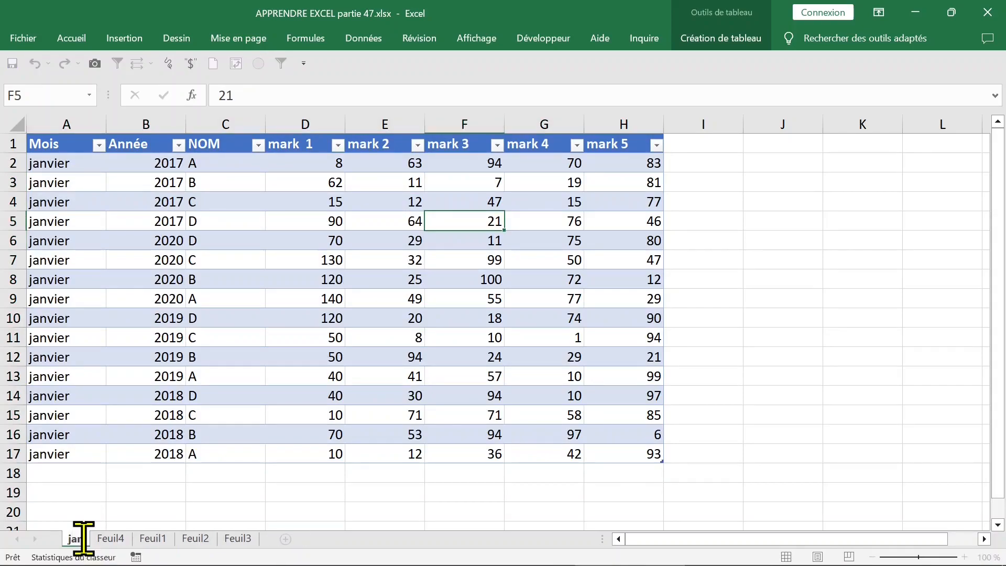
key("BackSpace")
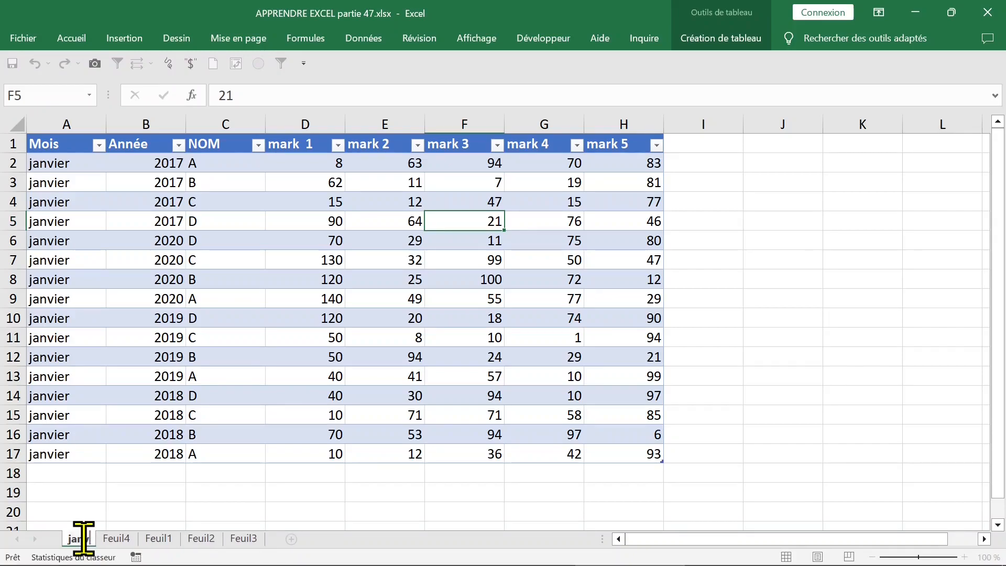
left_click(250, 428)
Delete the janv sheet and return to the mars count in the PivotTable
right_click(78, 540)
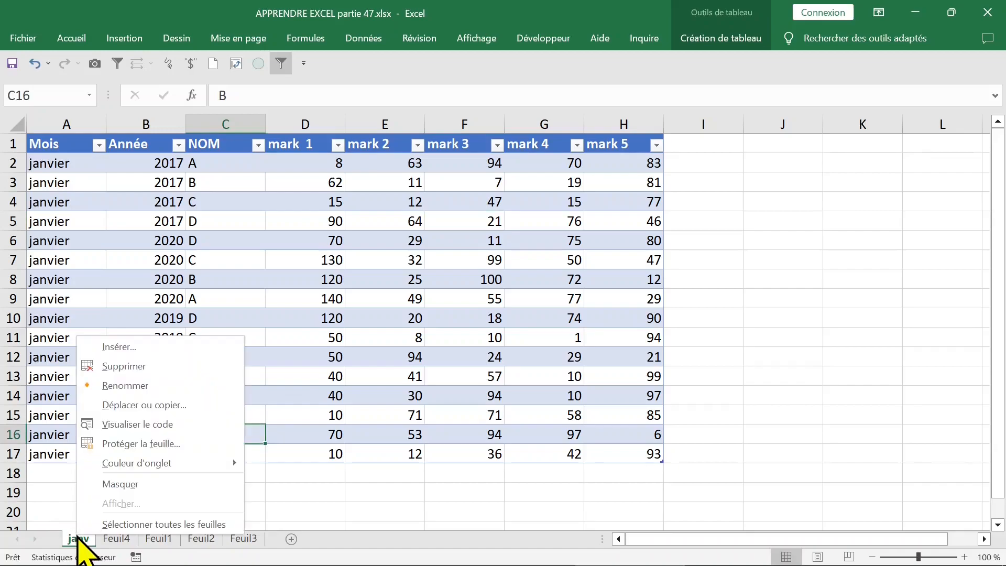
left_click(468, 335)
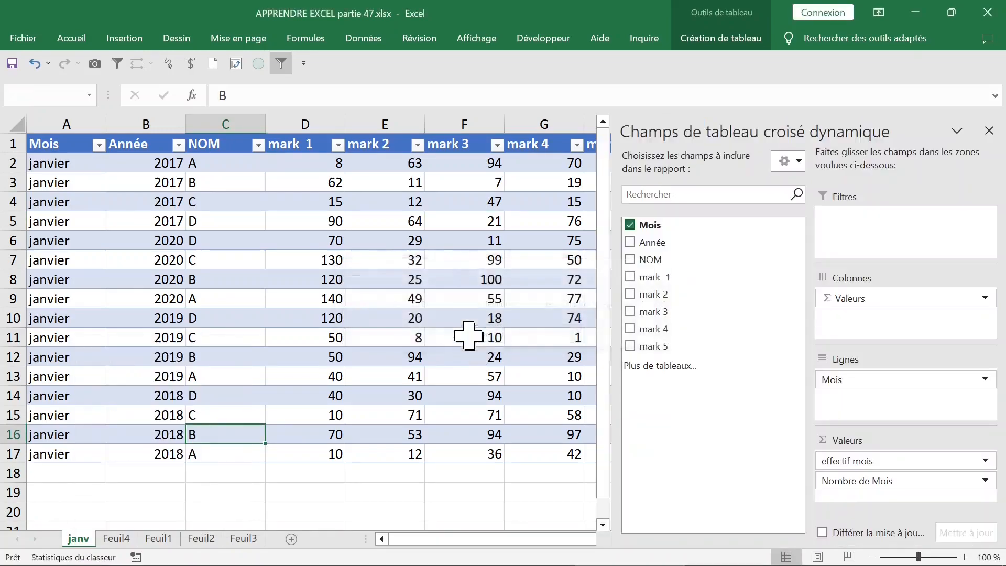
left_click(261, 288)
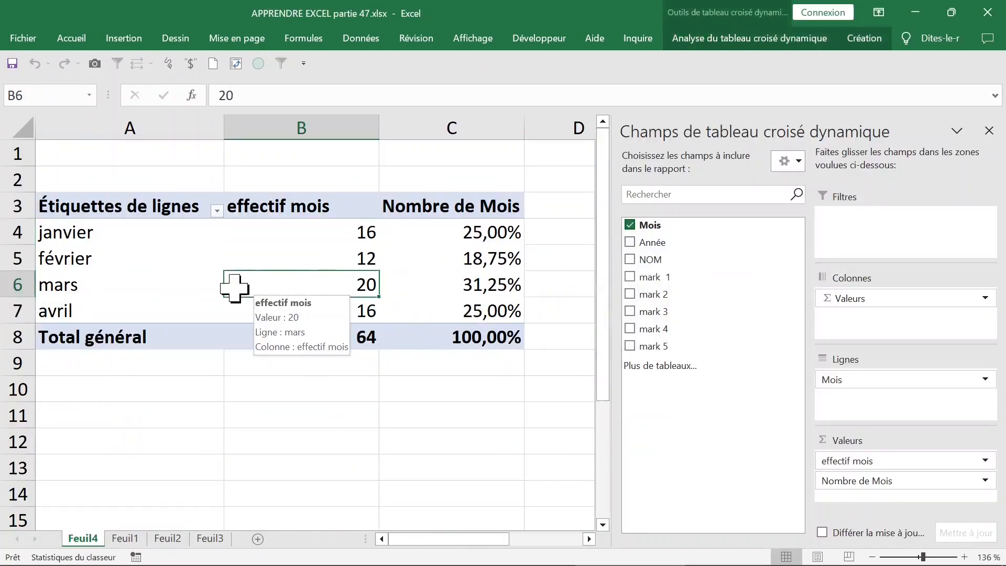
Extract the source records behind the mars count to a new sheet and review the Mois column
double_click(346, 290)
left_click(93, 302)
key("Up")
key("Up")
key("Up")
key("Up")
key("Up")
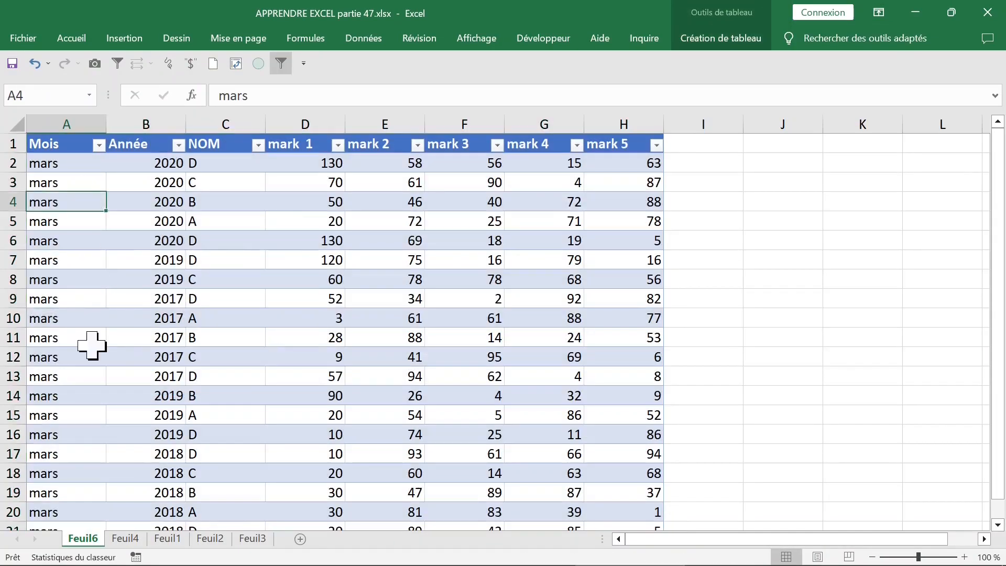
Delete the sheet holding the mars source records and confirm its removal
right_click(84, 539)
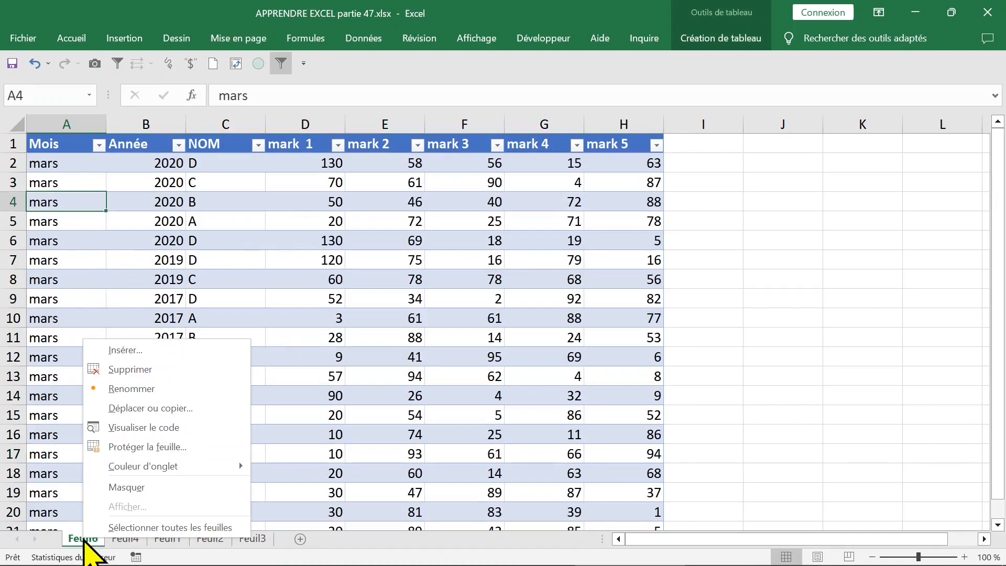
left_click(133, 368)
left_click(468, 336)
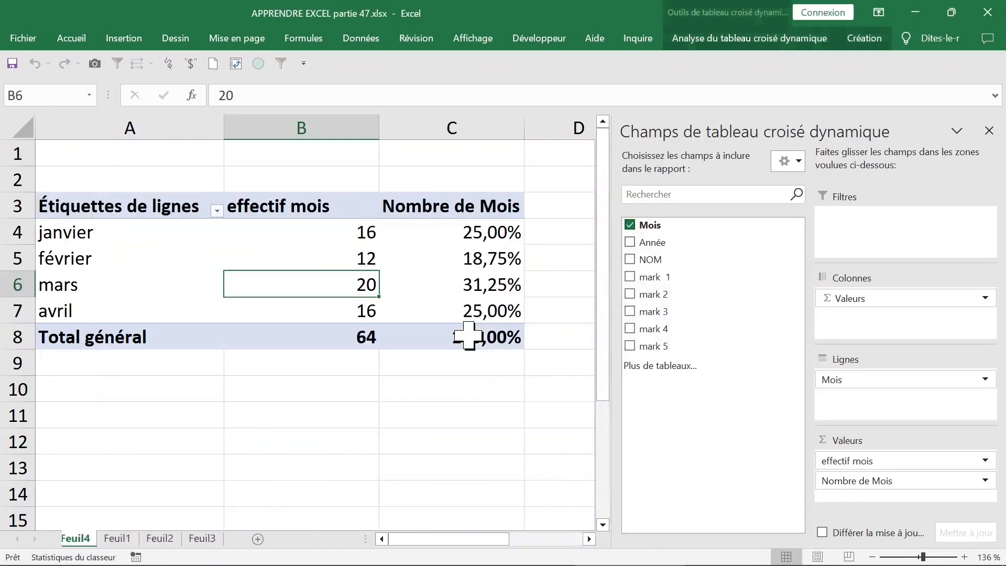
Remove Mois from the PivotTable and use Année as the row field instead
left_click(187, 261)
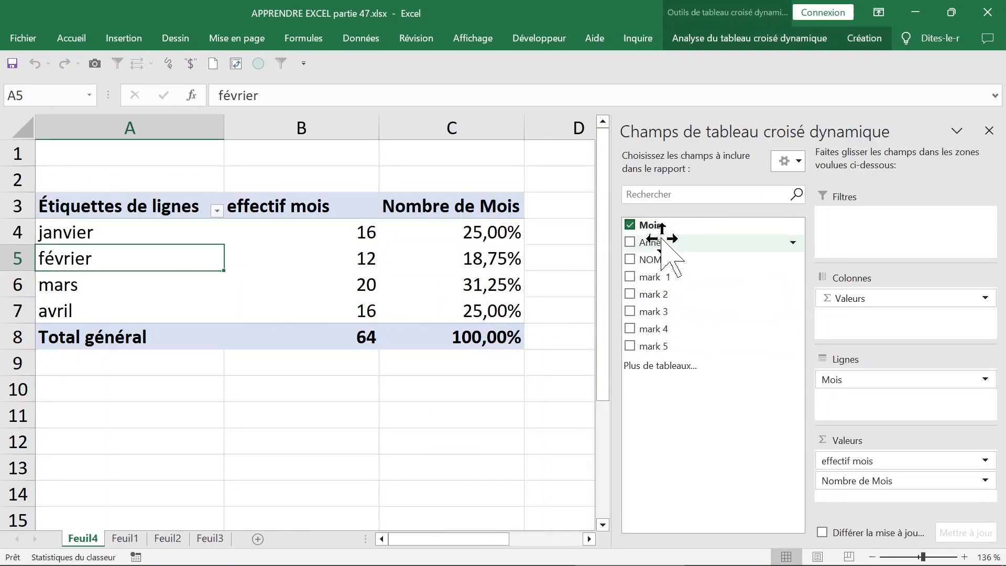
left_click(630, 225)
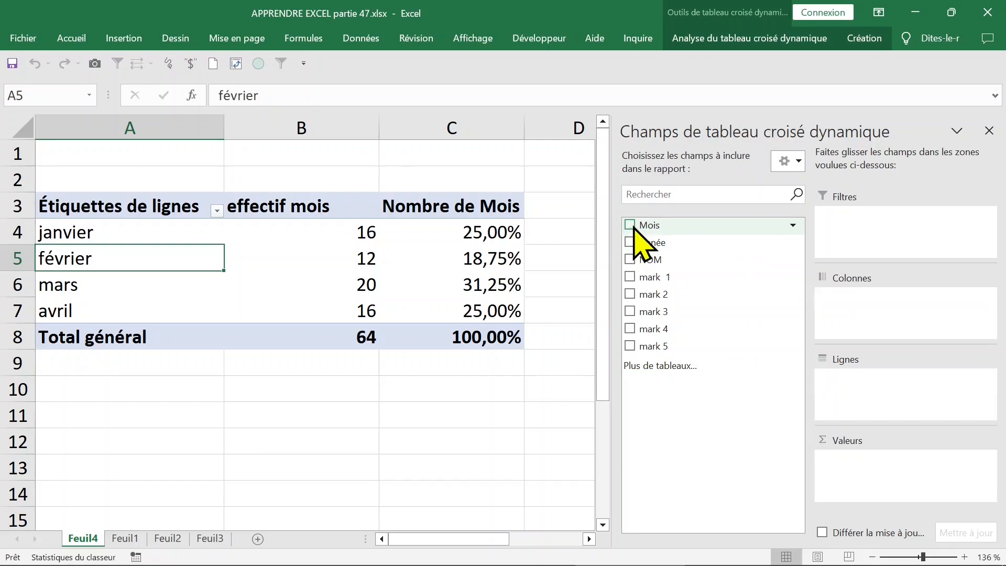
left_click(630, 242)
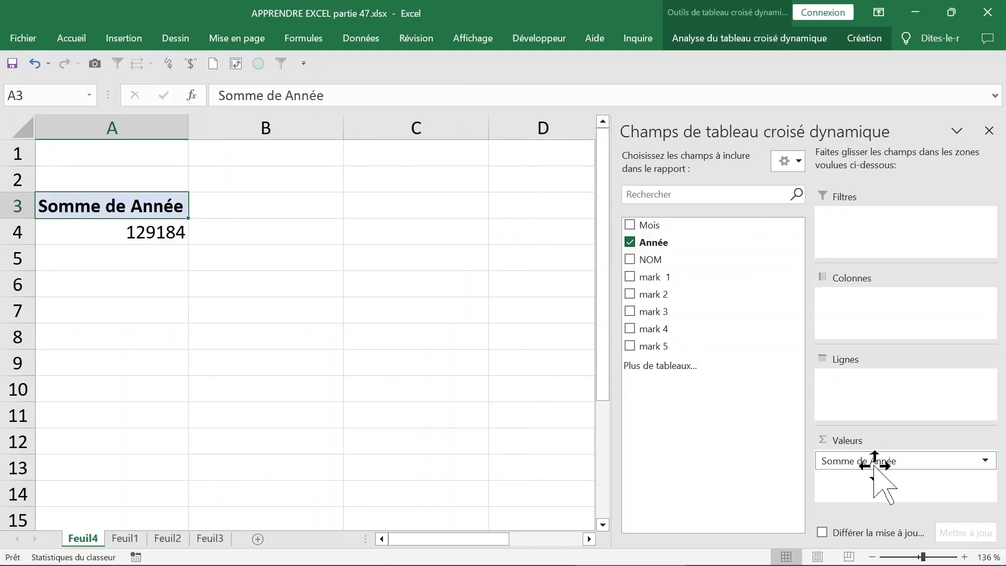
left_click_drag(873, 466, 871, 416)
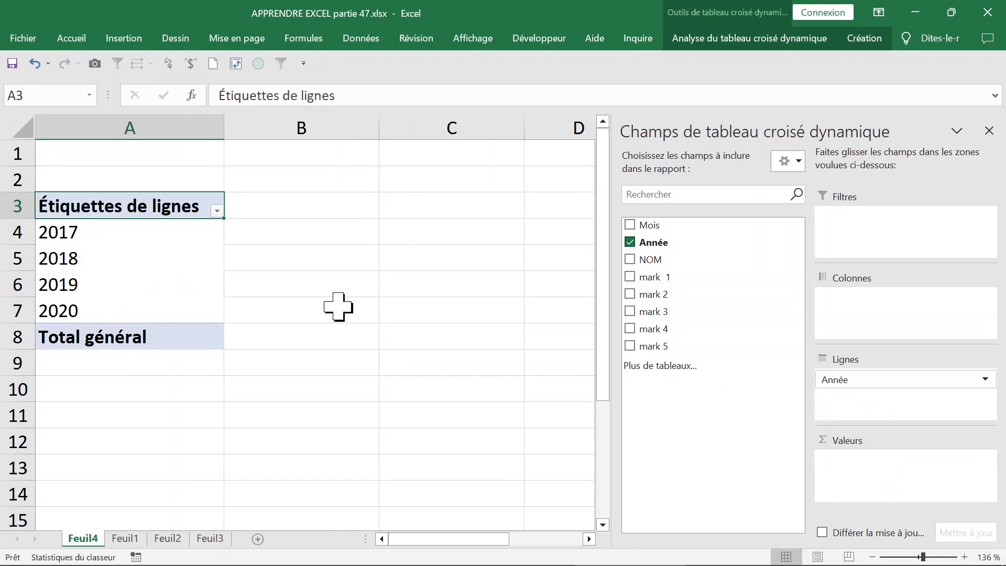
Add Année to the PivotTable values as well and summarize it by Nombre
left_click_drag(681, 244, 871, 470)
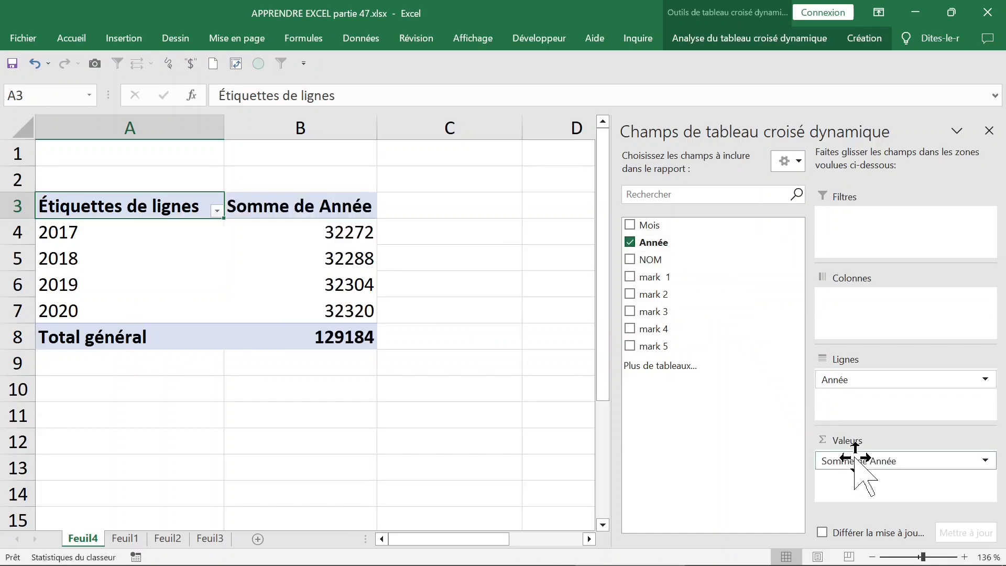
left_click(305, 234)
left_click(322, 280)
left_click(299, 238)
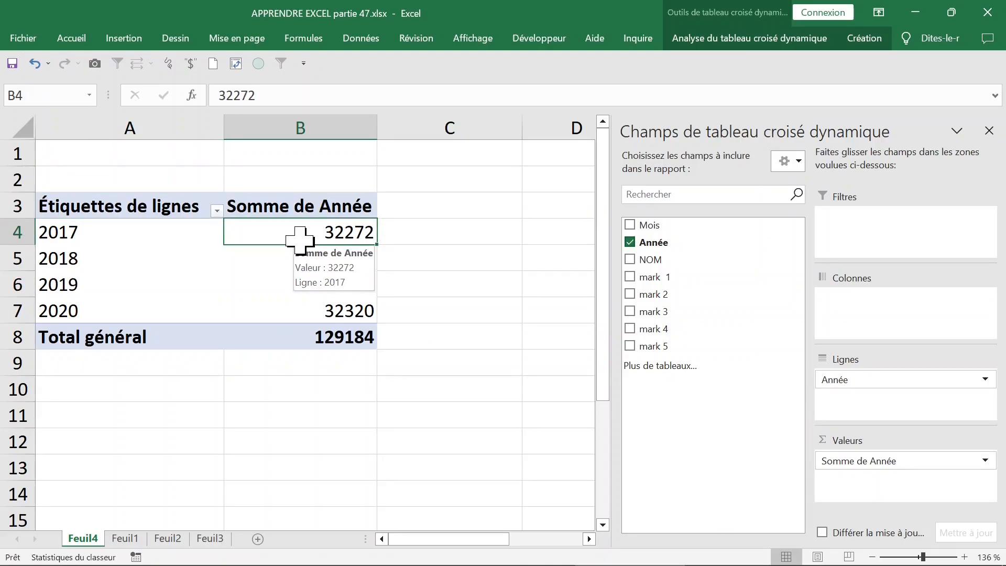
left_click(264, 207)
double_click(264, 208)
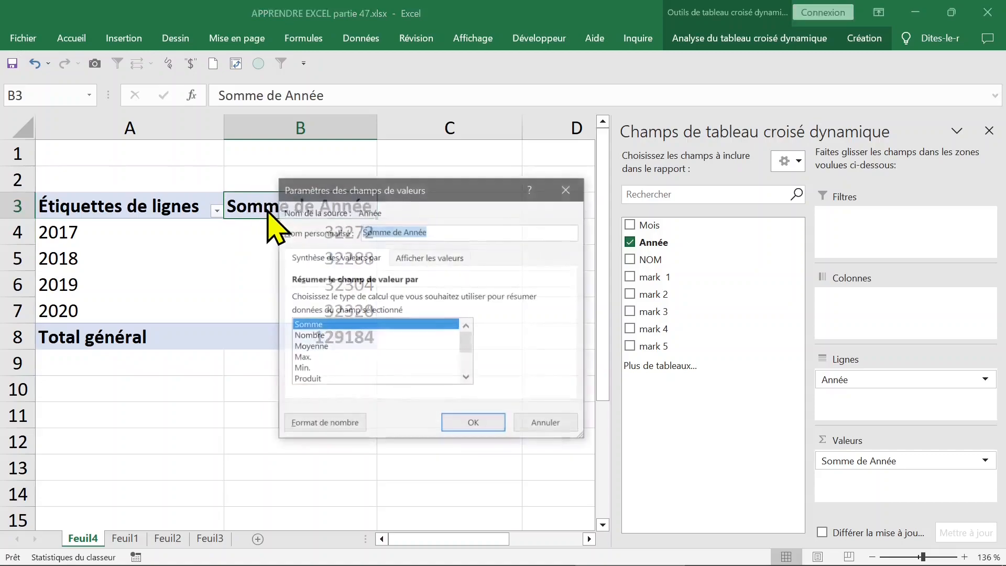
left_click(315, 335)
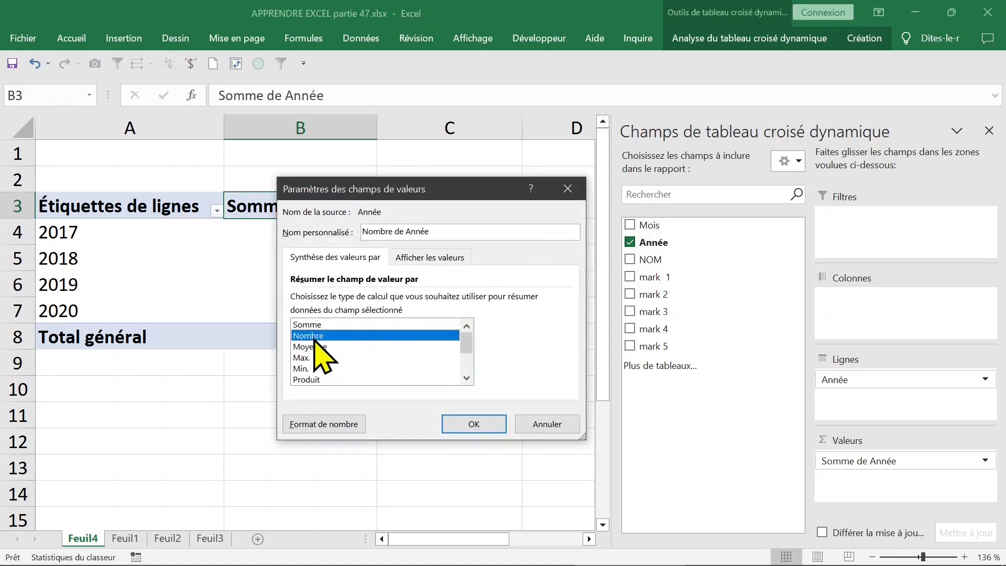
left_click(476, 425)
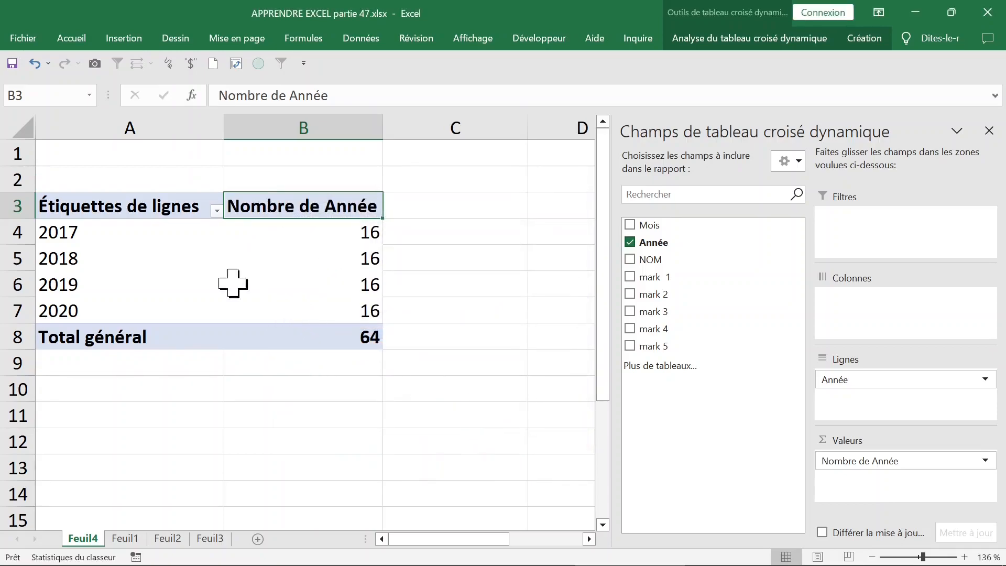
Examine the Année column of the source data on Feuil1 and return to the PivotTable on Feuil4
left_click(125, 538)
left_click(212, 120)
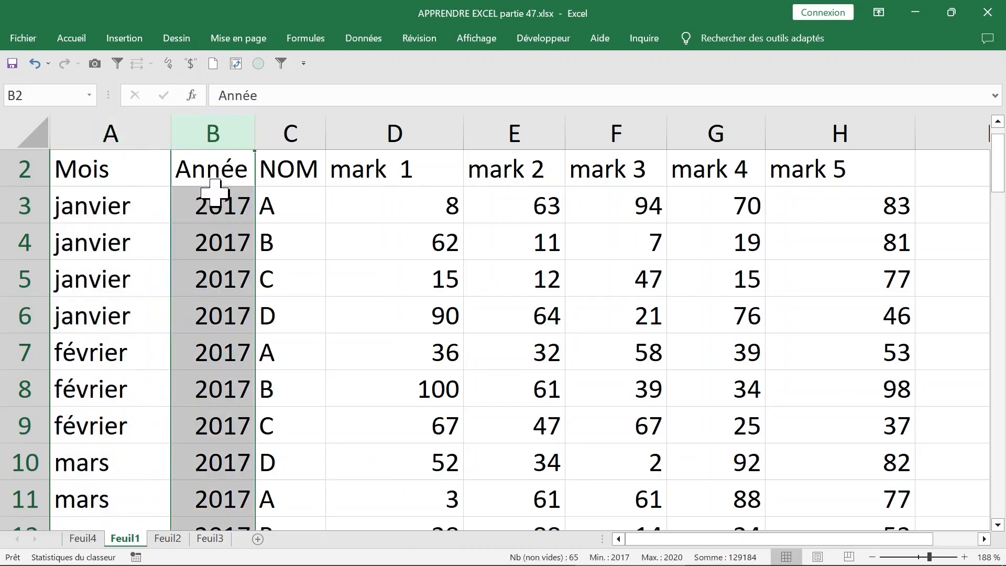
left_click(218, 202)
scroll(249, 225, "up", 1)
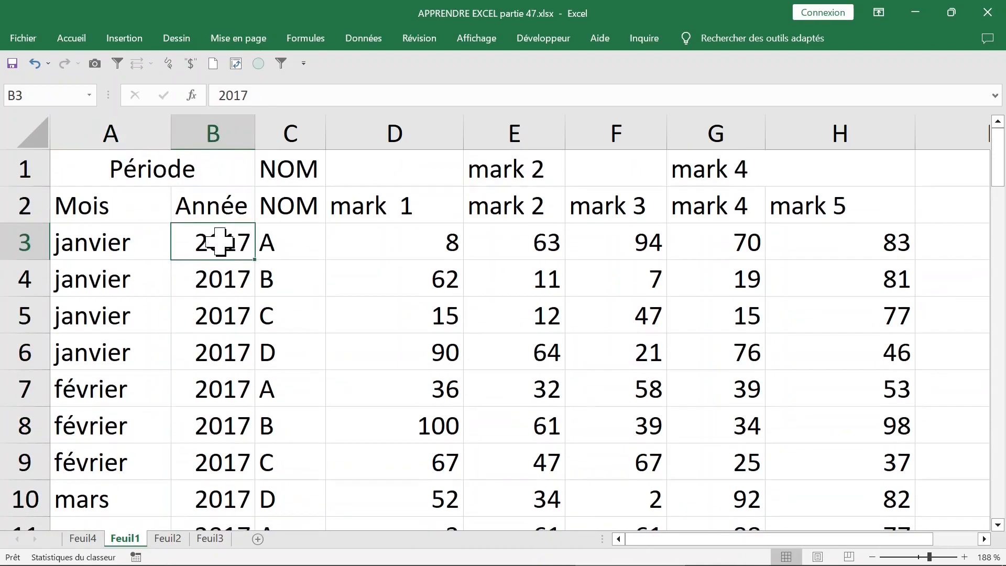
left_click(82, 539)
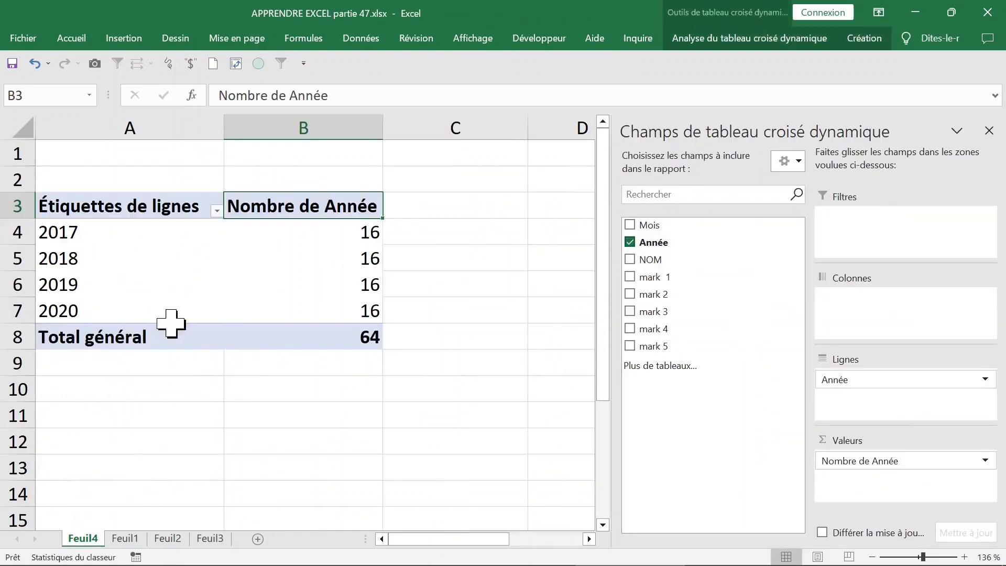
Add Mois as a second row field under Année and compare the grouping with the Mois and Année columns on Feuil1
mouse_move(277, 335)
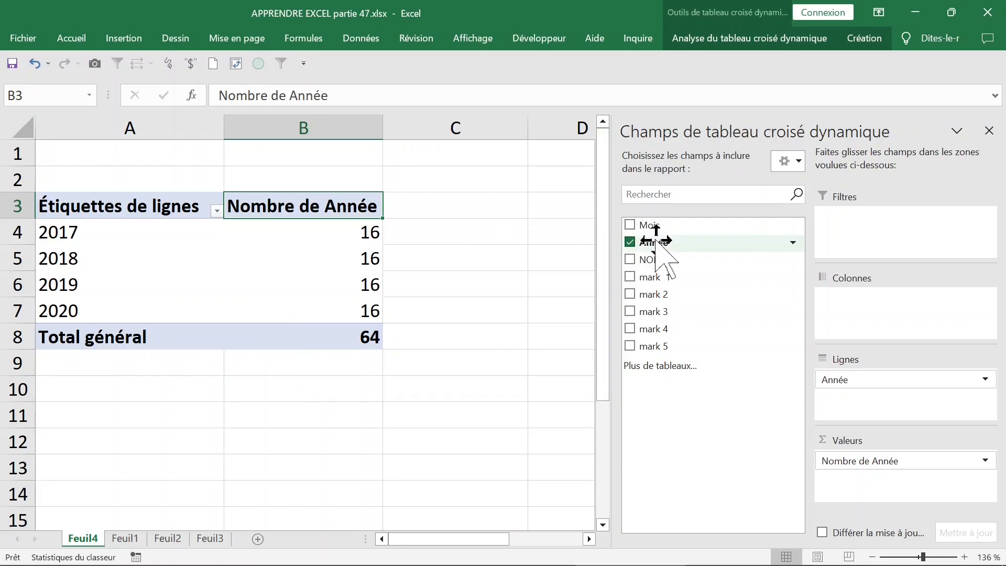
left_click(630, 225)
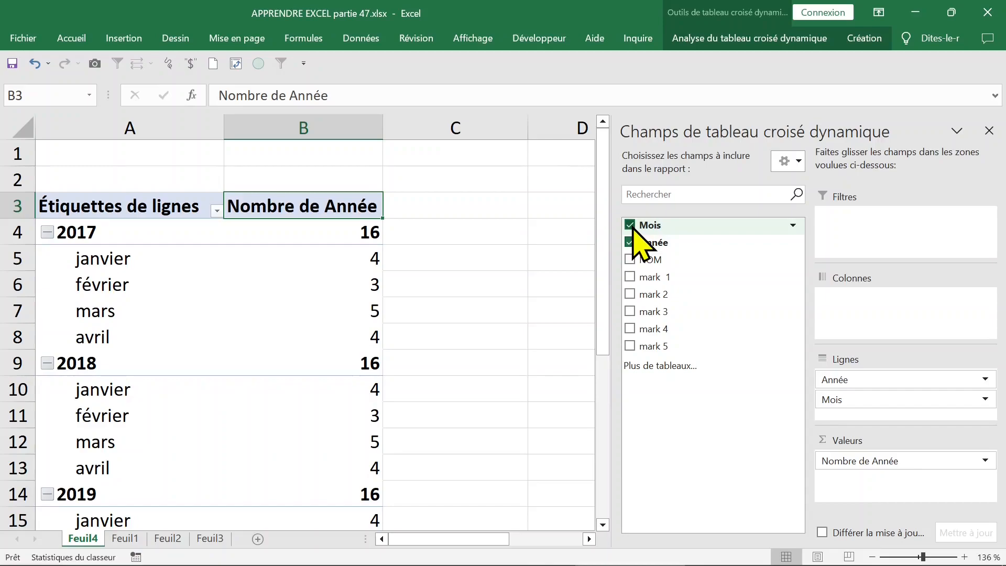
left_click(128, 538)
left_click(184, 280)
left_click(67, 273)
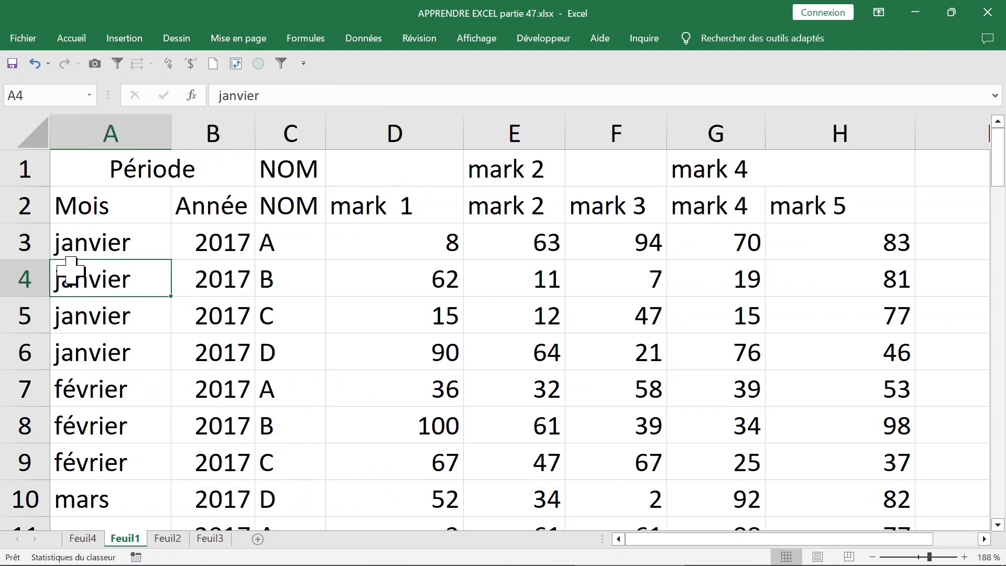
left_click(89, 252)
left_click(204, 254)
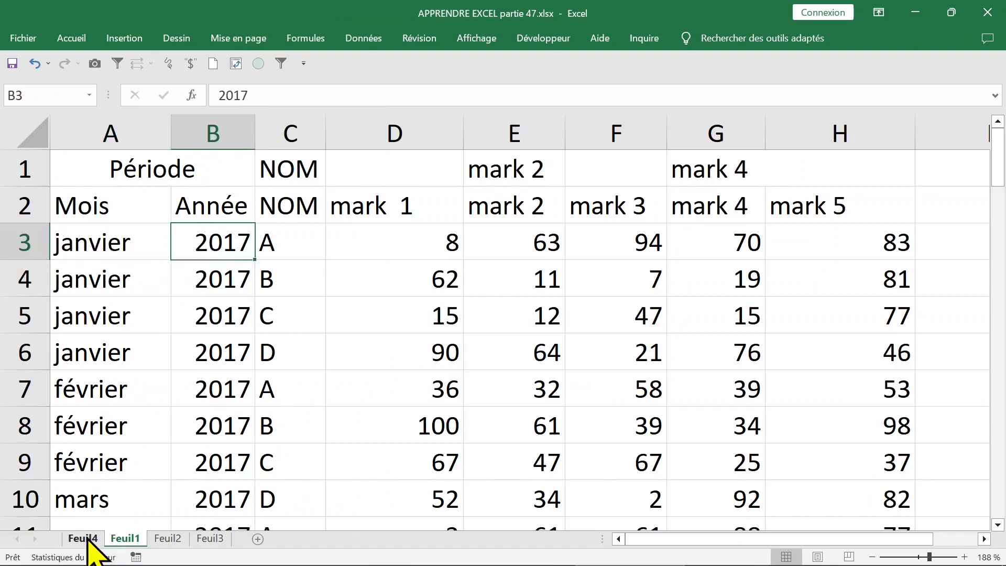
left_click(82, 538)
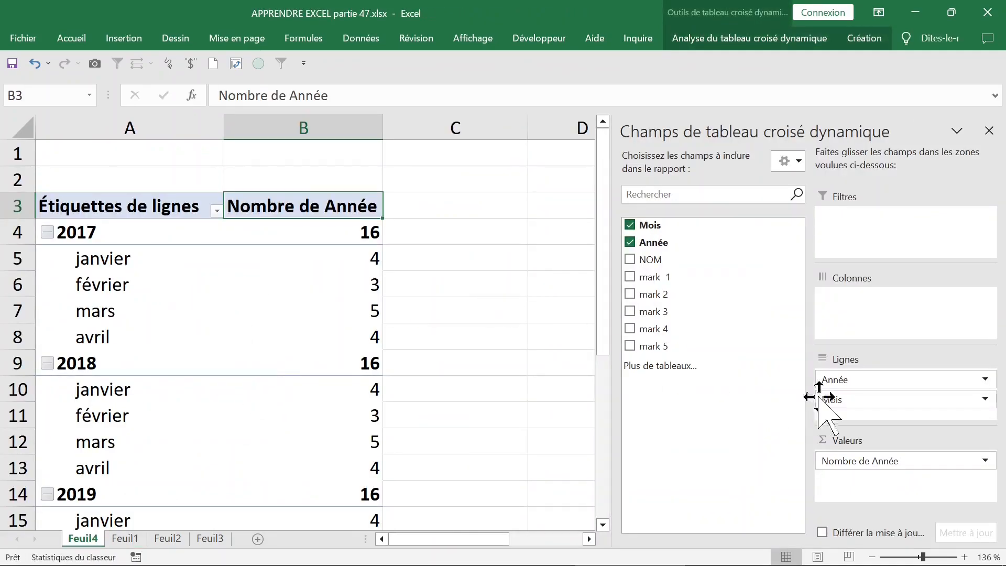
Move Mois above Année in the row fields so the years are grouped under each month
mouse_move(862, 400)
left_mouse_down()
mouse_move(874, 409)
mouse_move(874, 389)
left_mouse_up()
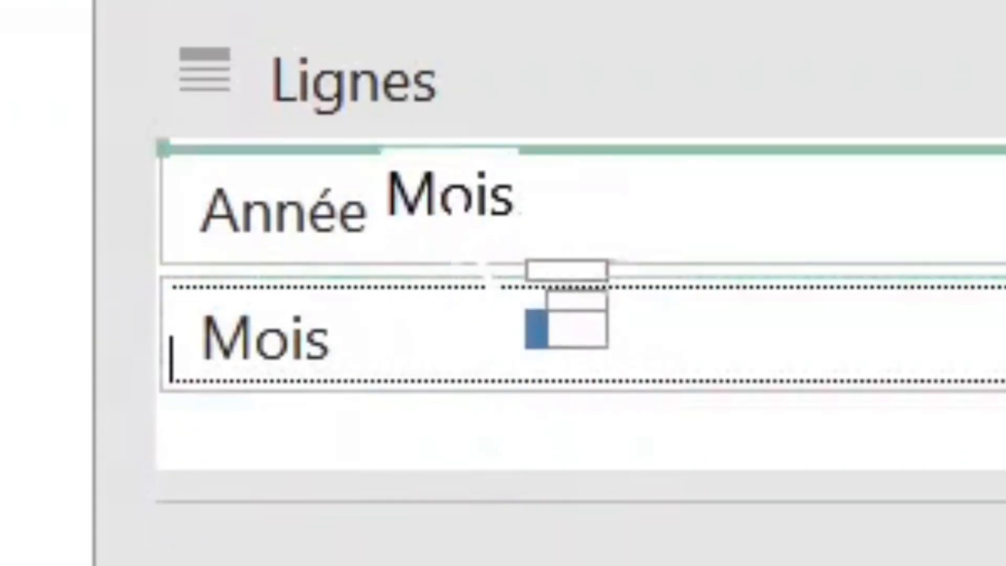
left_click_drag(526, 260, 451, 189)
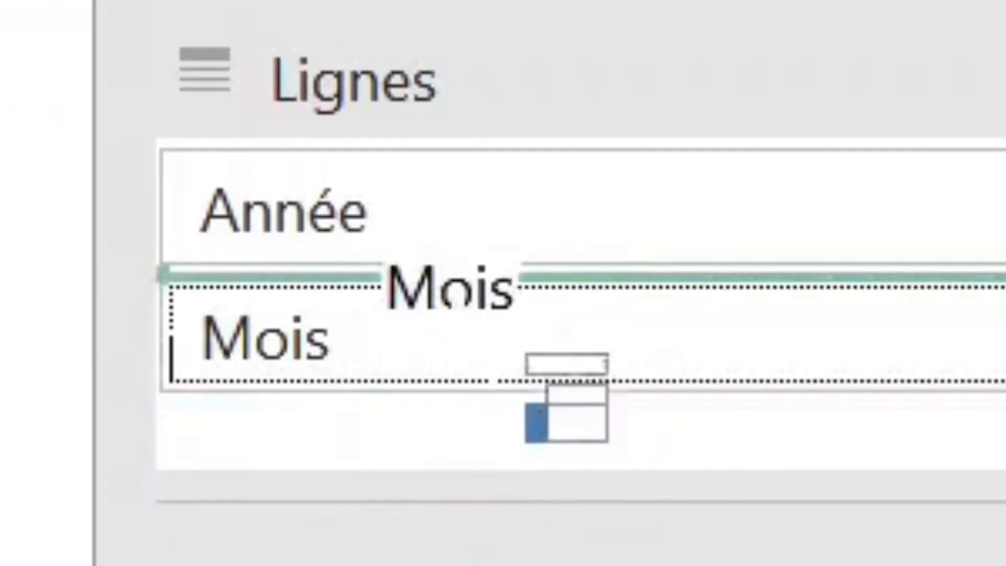
left_click_drag(524, 353, 448, 197)
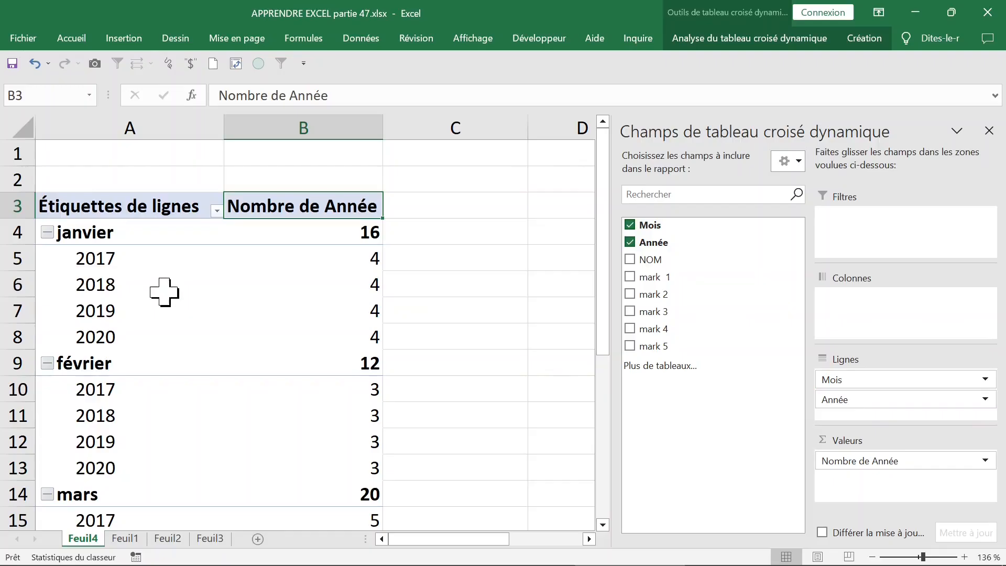
Set the PivotTable's report layout to tabular form
left_click(157, 283)
left_click(146, 262)
left_click(864, 40)
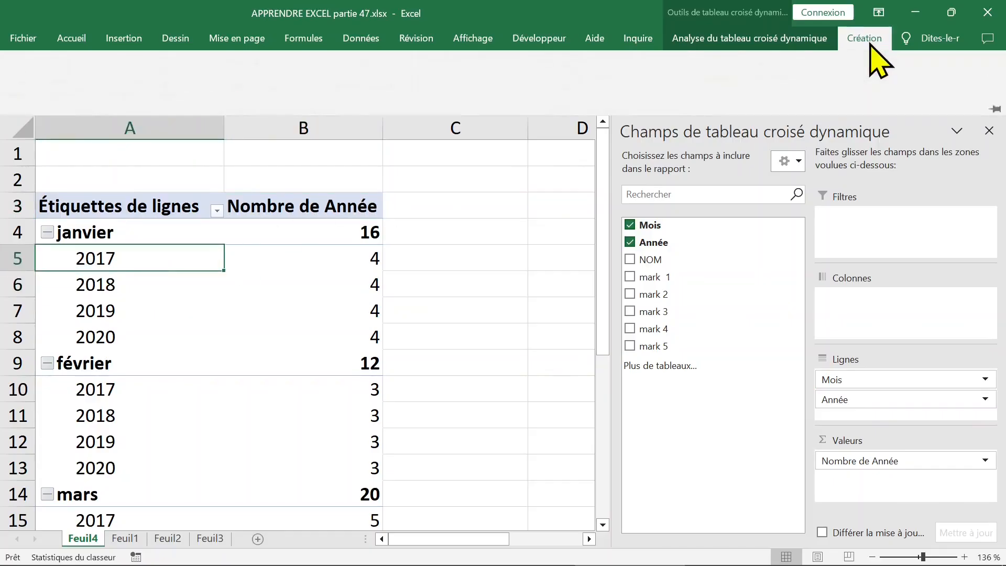
left_click(151, 101)
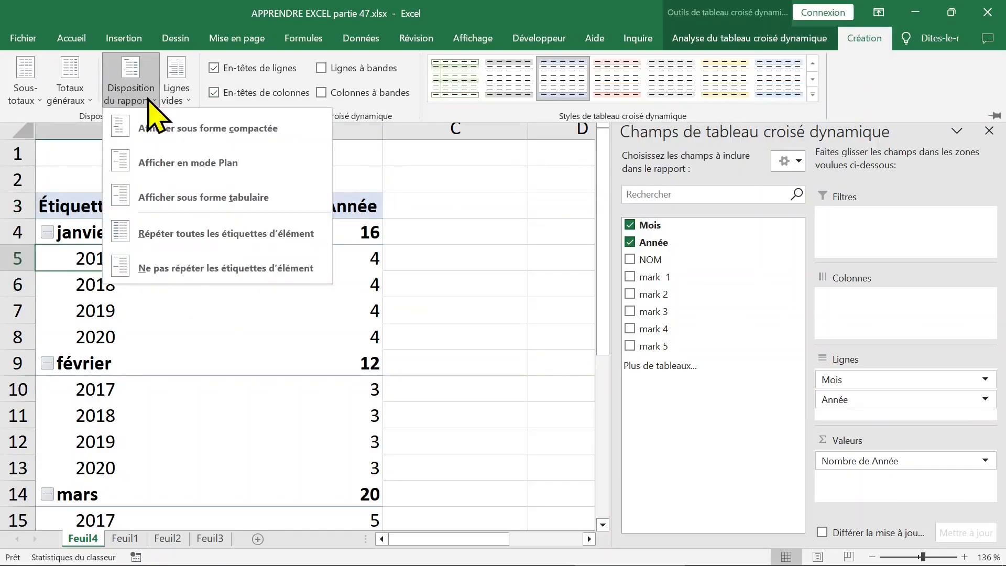
left_click(171, 215)
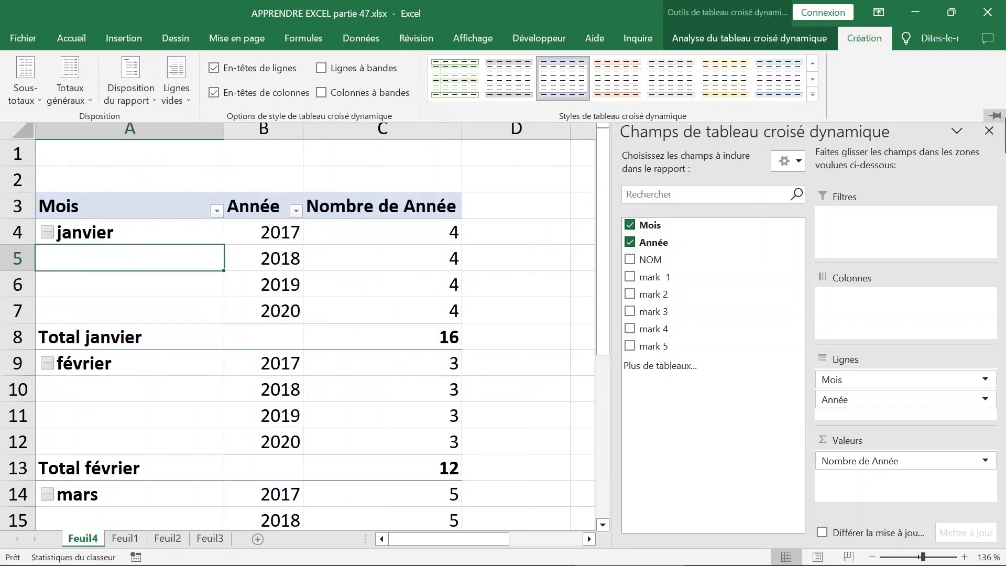
Add the sum of mark 1 to the PivotTable values and remove the Nombre de Année field
left_click(422, 235)
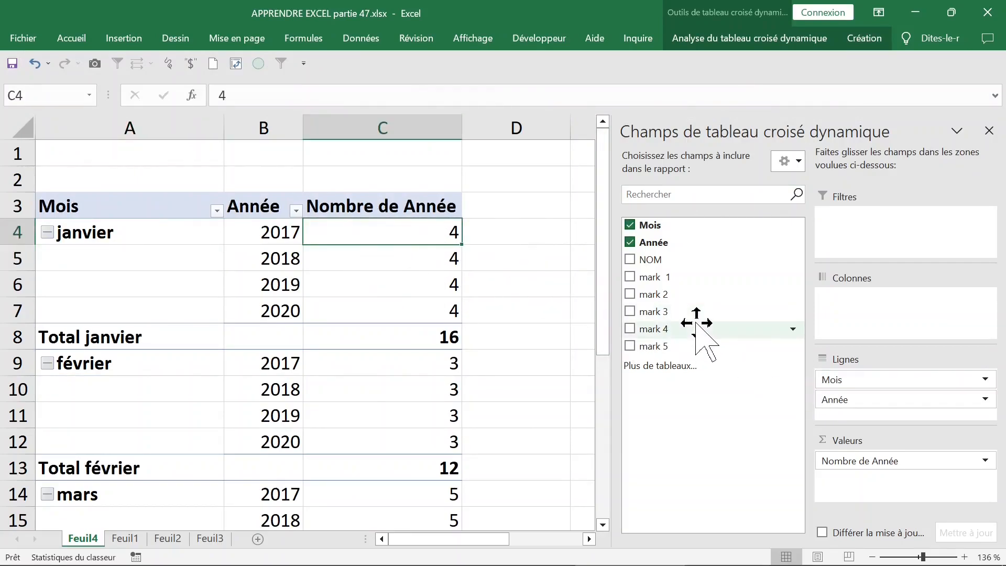
left_click(630, 277)
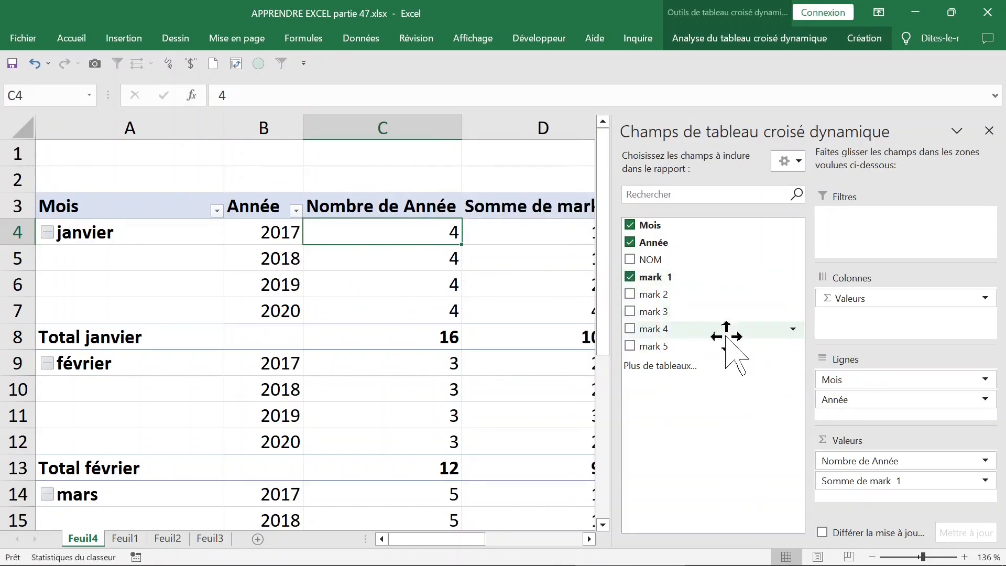
left_click_drag(921, 466, 681, 435)
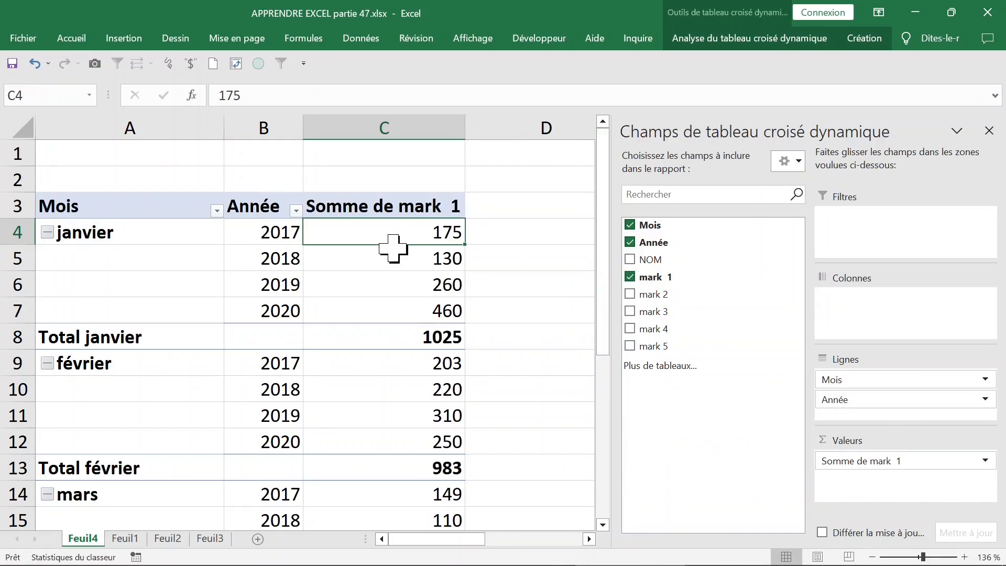
Add the sums of mark 2, mark 3, mark 4 and mark 5 to the values and close the field list
mouse_move(356, 227)
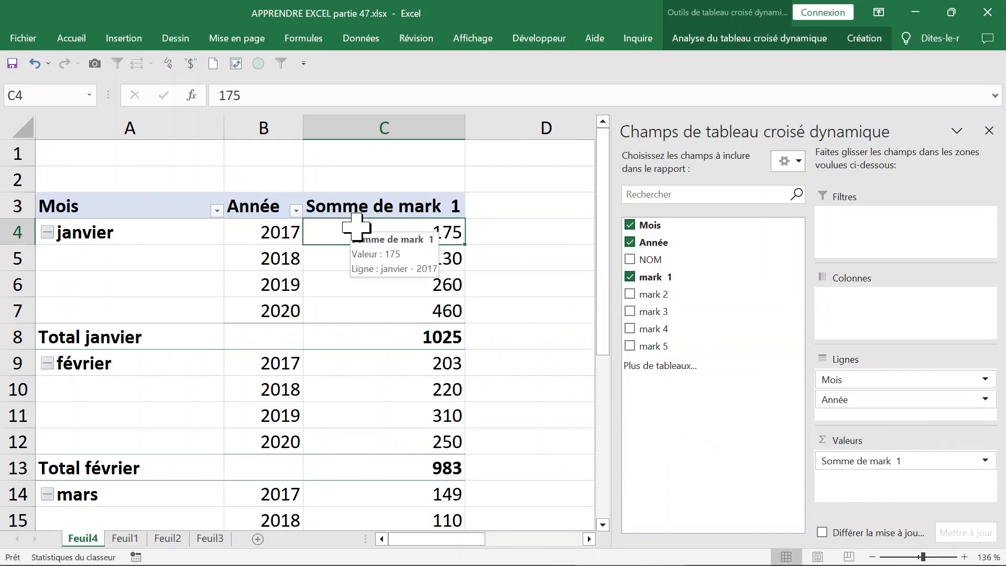
left_click(630, 294)
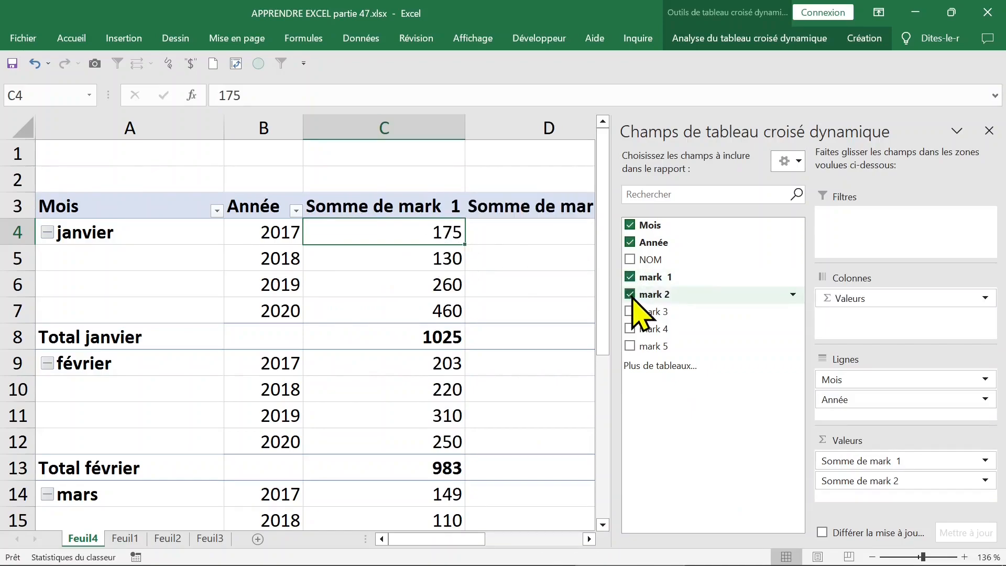
left_click(630, 311)
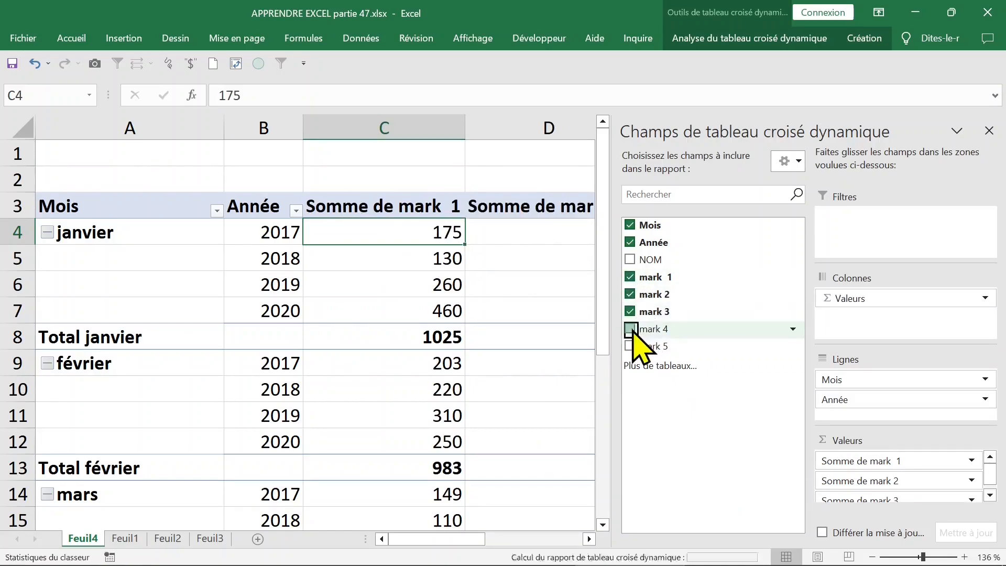
left_click(629, 328)
left_click(630, 346)
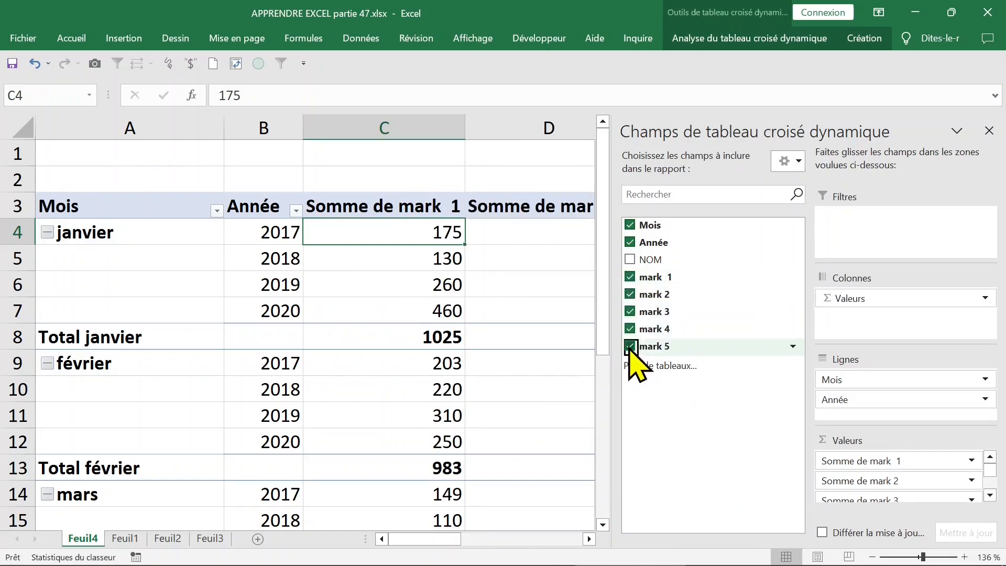
left_click(989, 131)
Review the mark sums for each month and year in the tabular PivotTable
left_click(508, 235)
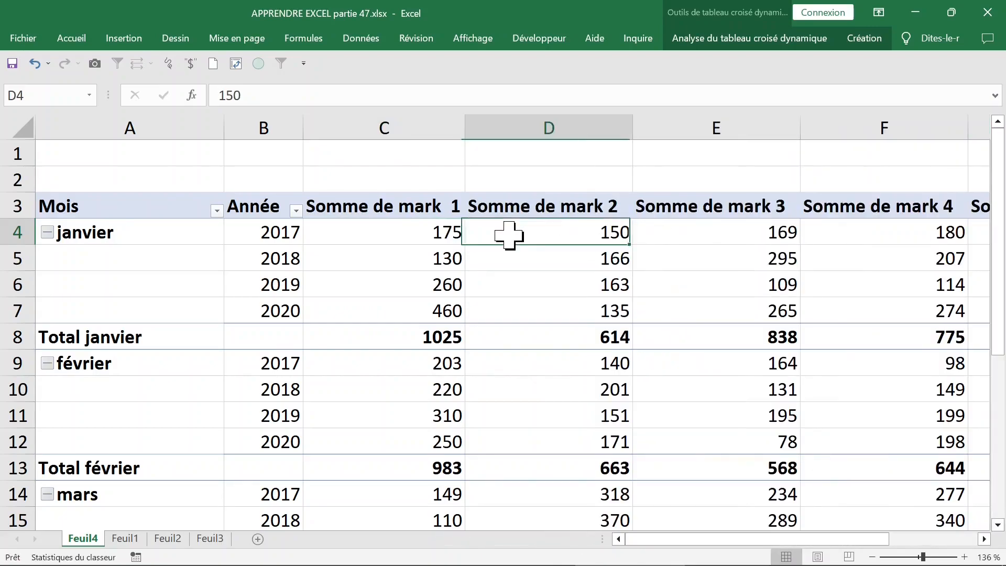
left_click(368, 228)
left_click(256, 214)
left_click(140, 249)
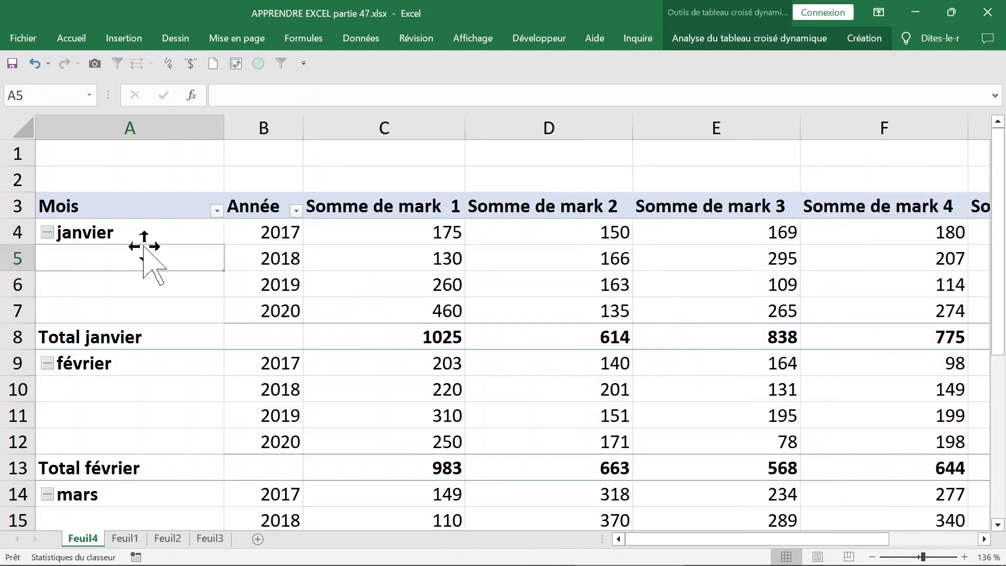
scroll(137, 241, "down", 1)
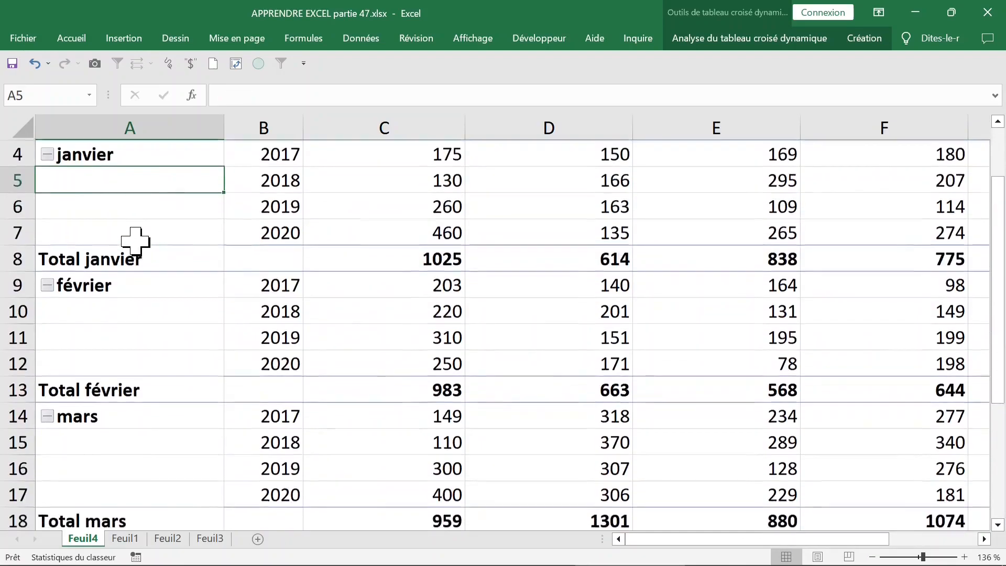
left_click(94, 207)
left_click_drag(95, 190, 100, 233)
left_click_drag(144, 309, 131, 338)
scroll(146, 370, "down", 1)
scroll(179, 372, "up", 2)
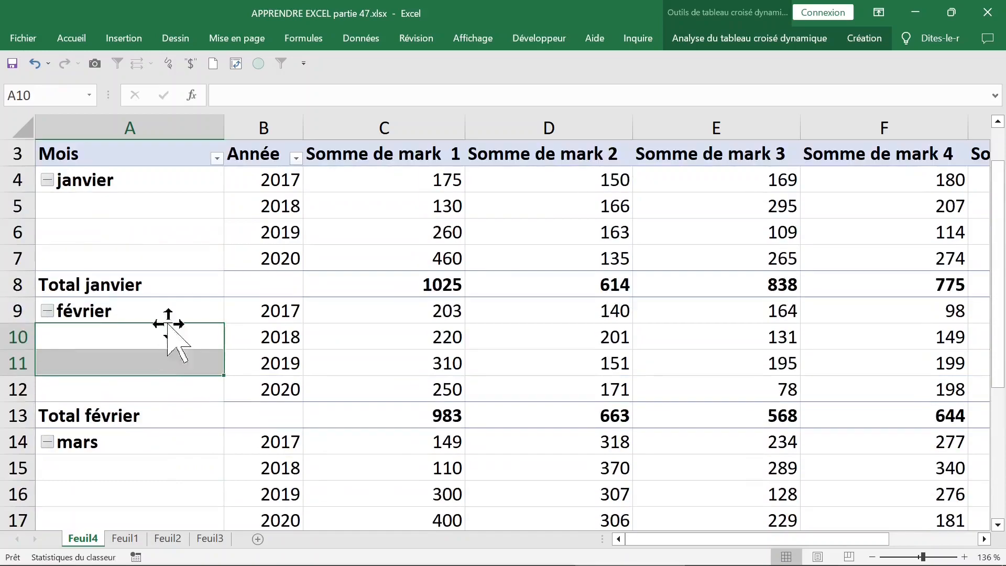
left_click(134, 257)
Set the PivotTable report layout to repeat all item labels in the Mois column
left_click(144, 211)
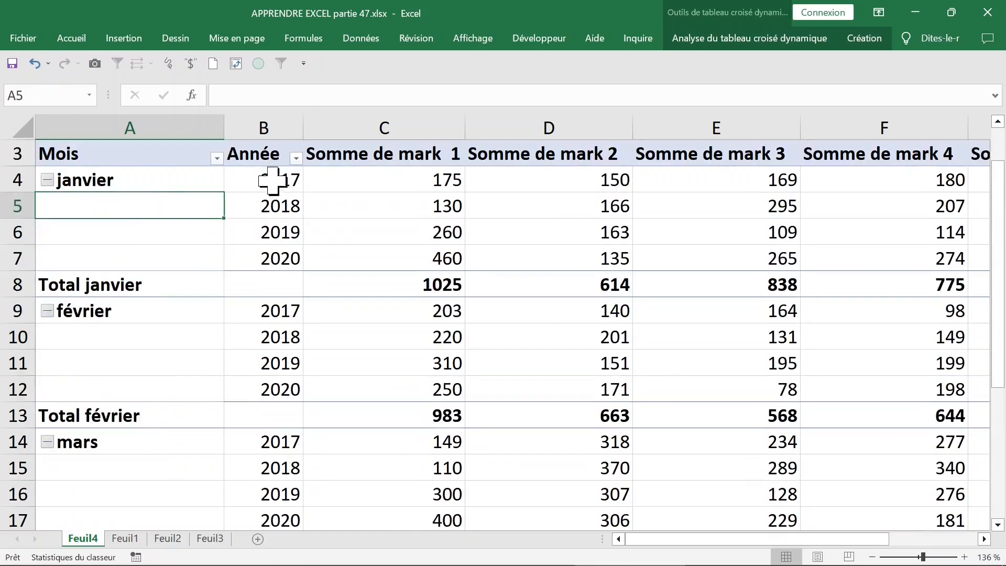
left_click(862, 42)
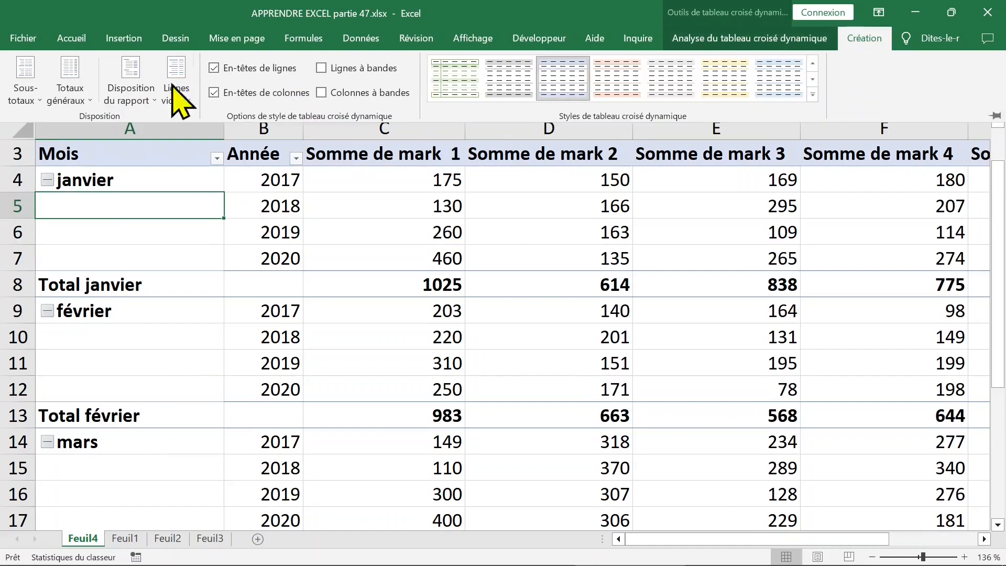
left_click(148, 84)
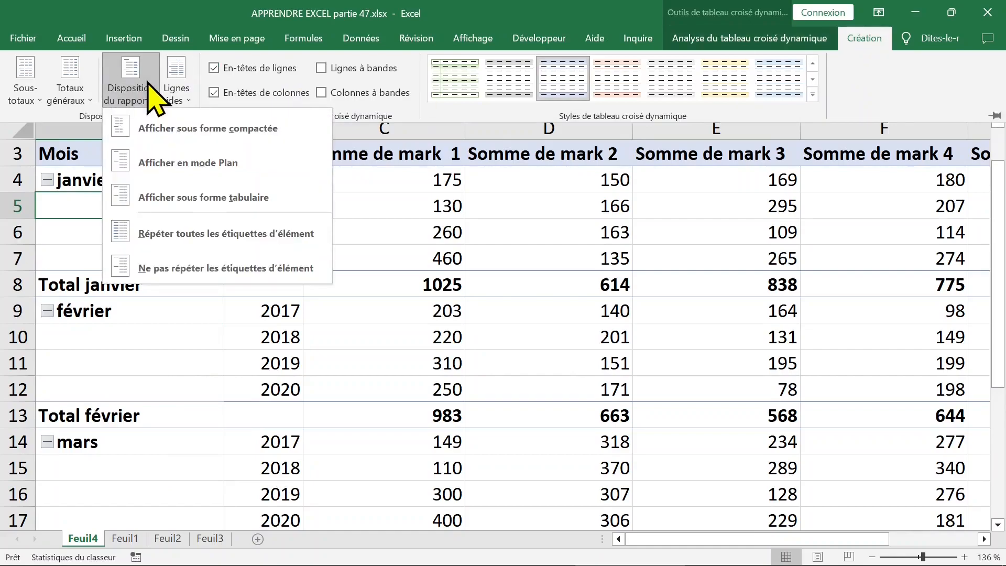
left_click(157, 234)
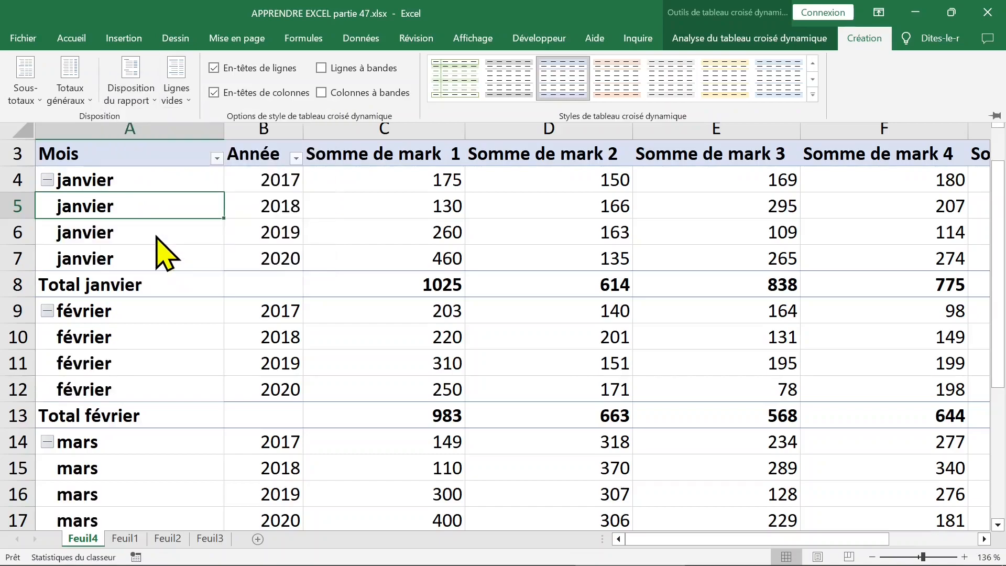
Move the Année field from the PivotTable's rows to its report filter and close the field list
left_click(282, 223)
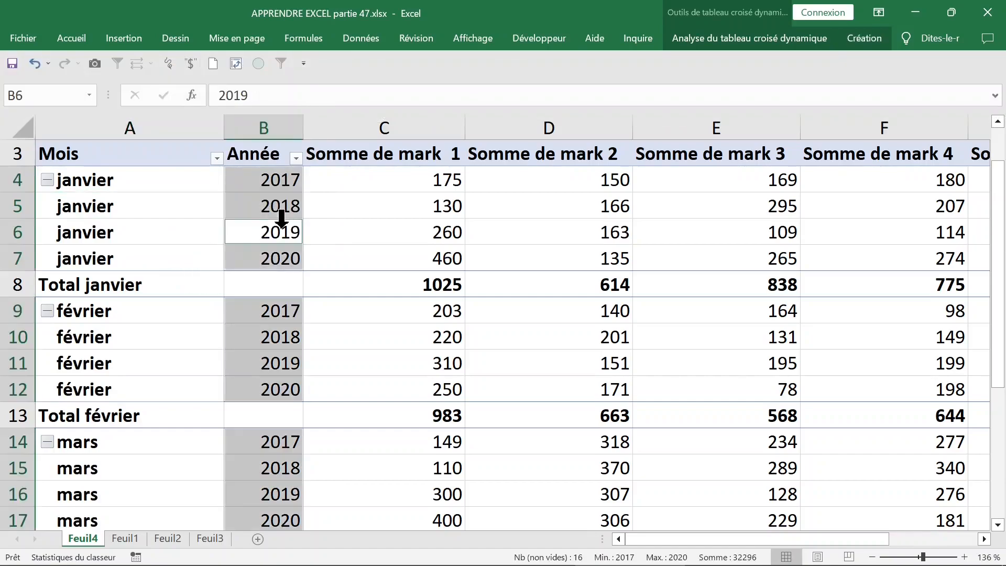
left_click(272, 214)
scroll(270, 236, "up", 1)
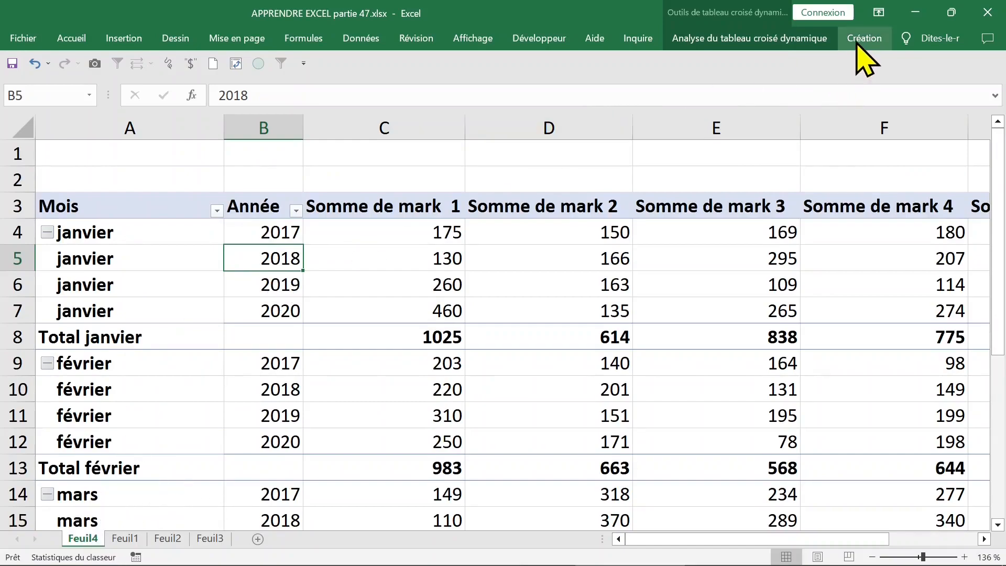
right_click(414, 232)
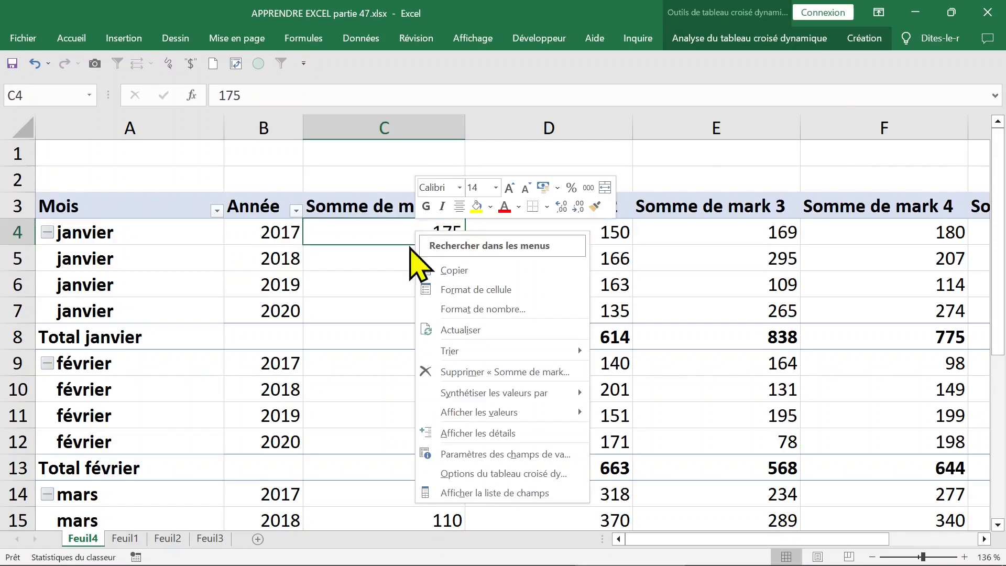
left_click(509, 492)
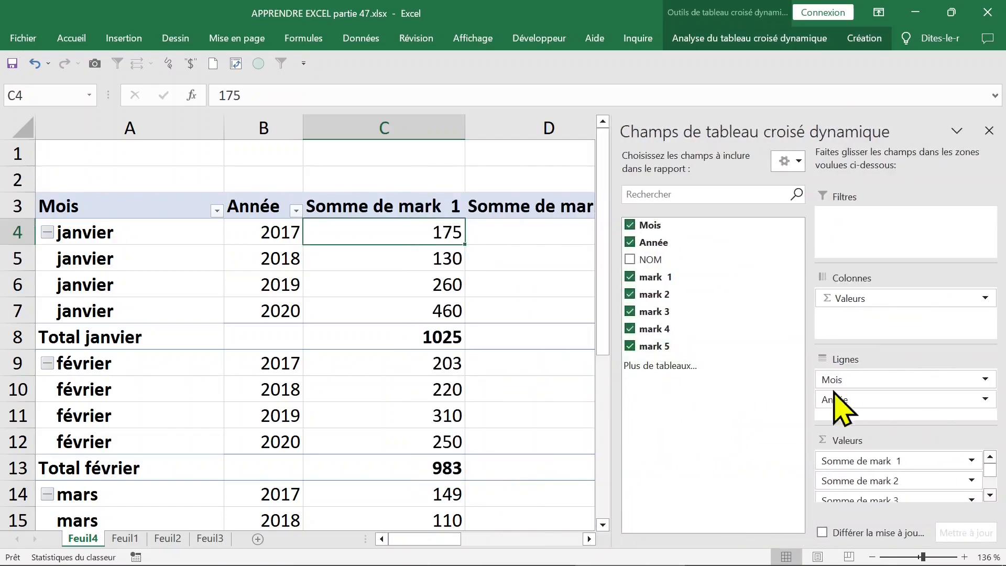
left_click(868, 399)
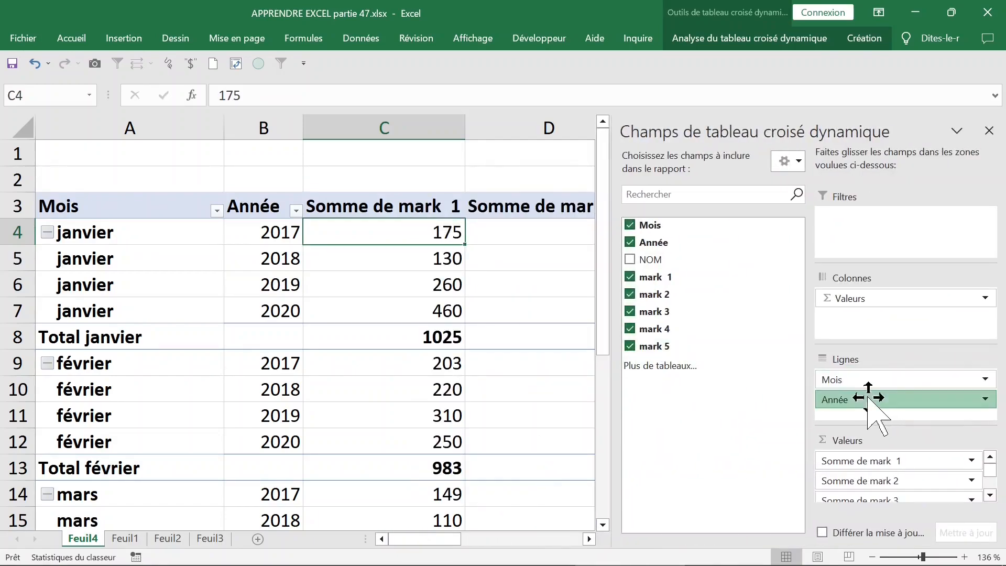
left_click_drag(868, 399, 864, 231)
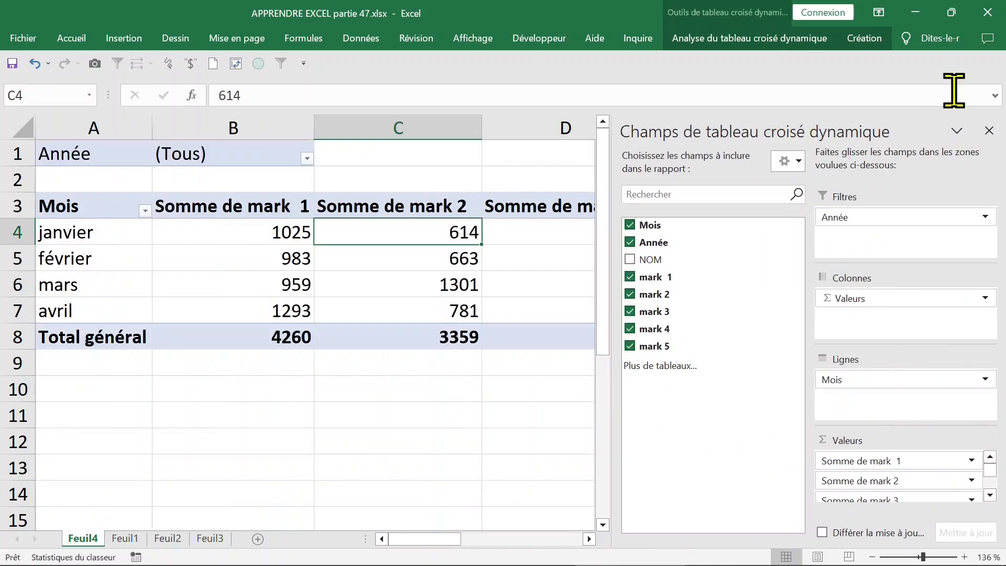
left_click(987, 130)
left_click(635, 254)
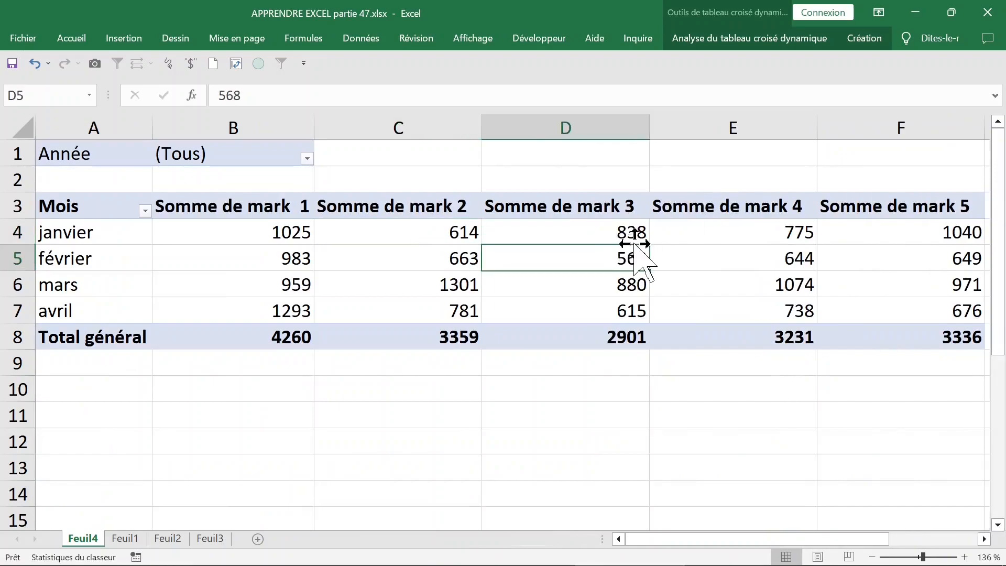
Filter the PivotTable report to the year 2018 with the Année filter
left_click(354, 236)
left_click(293, 232)
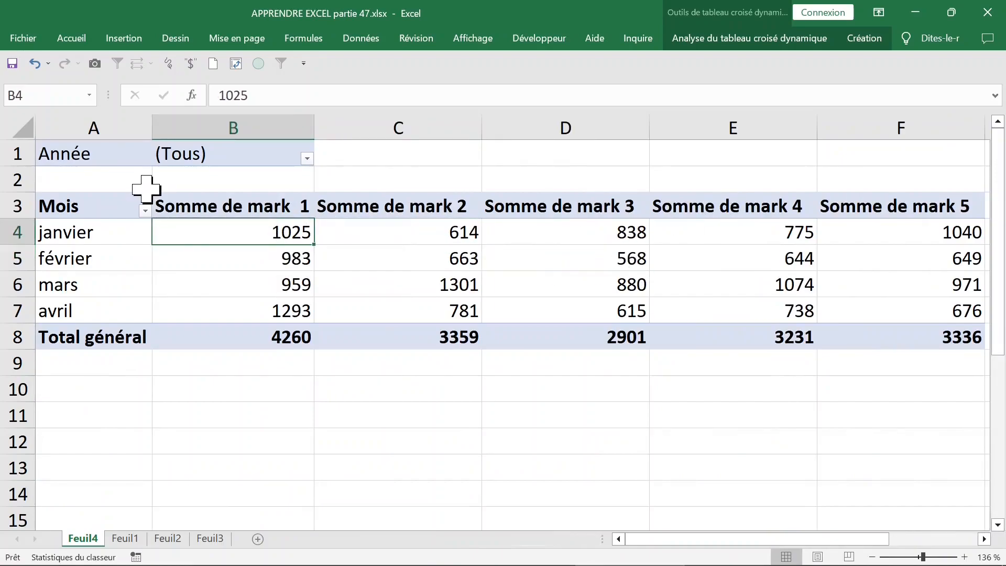
left_click(307, 158)
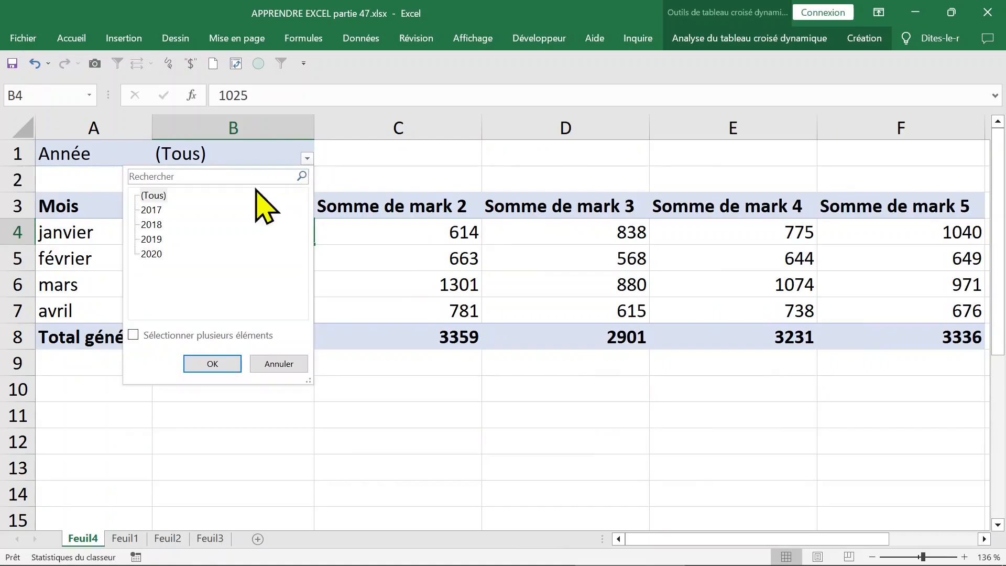
left_click(151, 224)
left_click(219, 362)
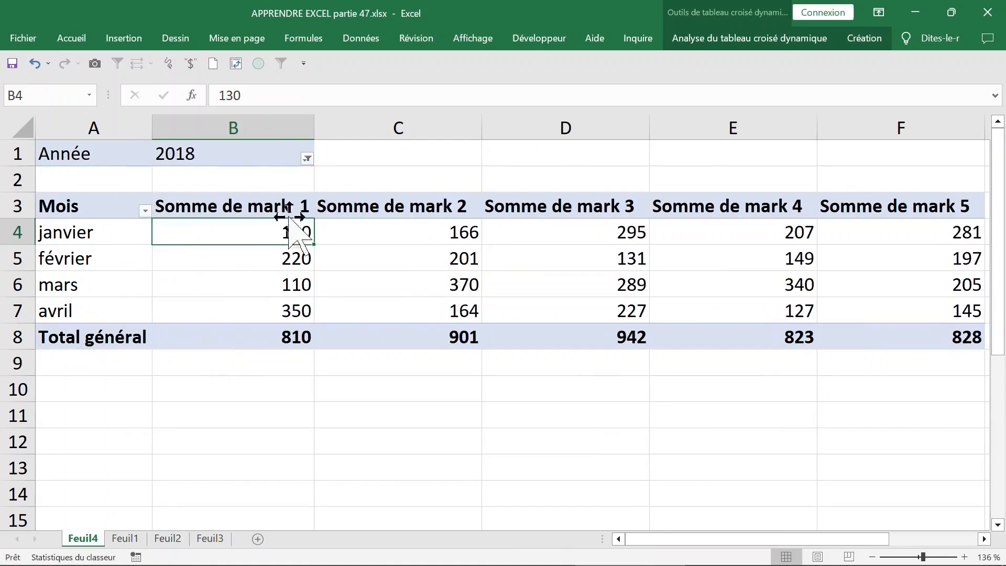
Reset the Année report filter to (Tous)
left_click(299, 160)
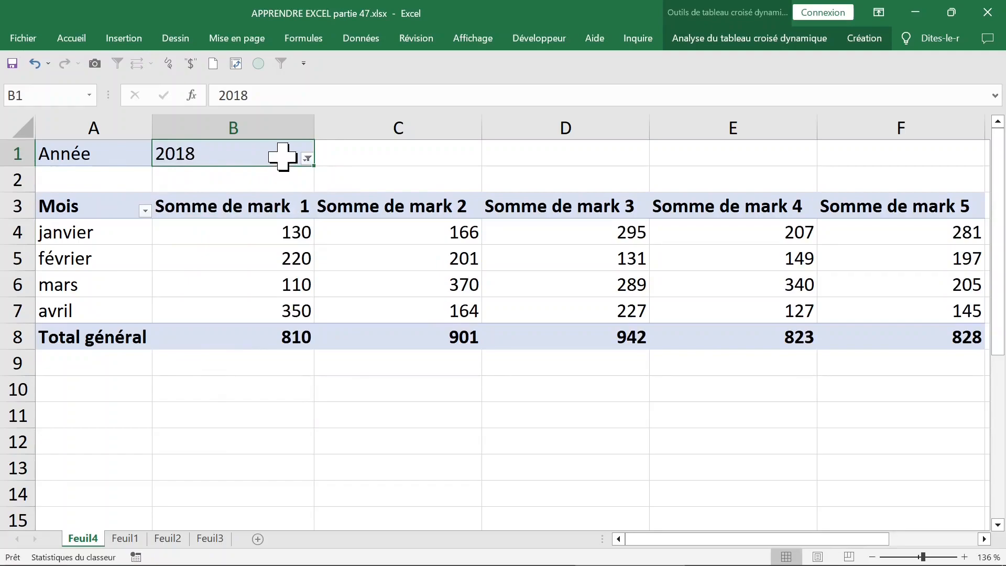
left_click(307, 159)
left_click(173, 199)
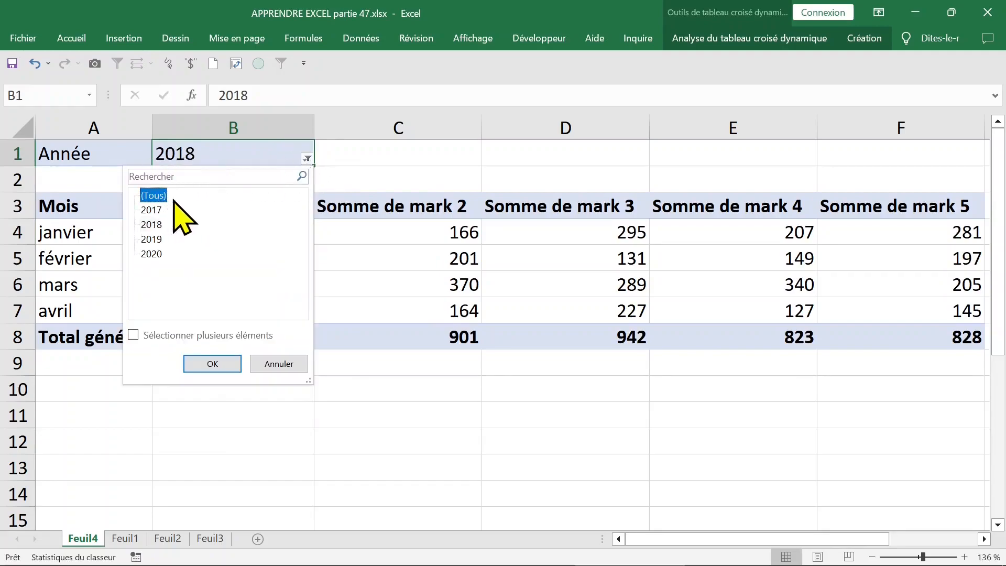
left_click(211, 366)
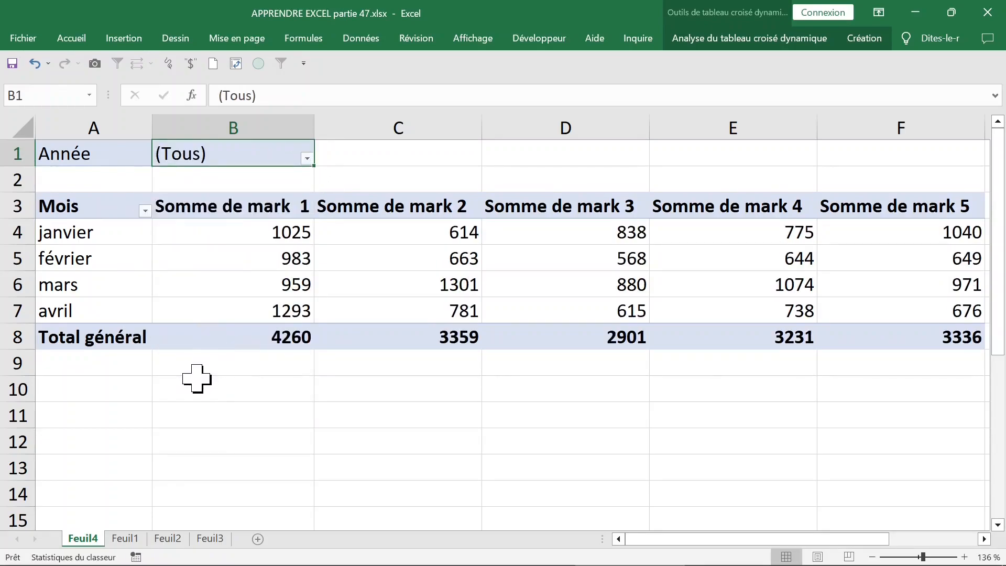
Generate report filter pages for the Année field, giving each year its own worksheet
left_click(793, 41)
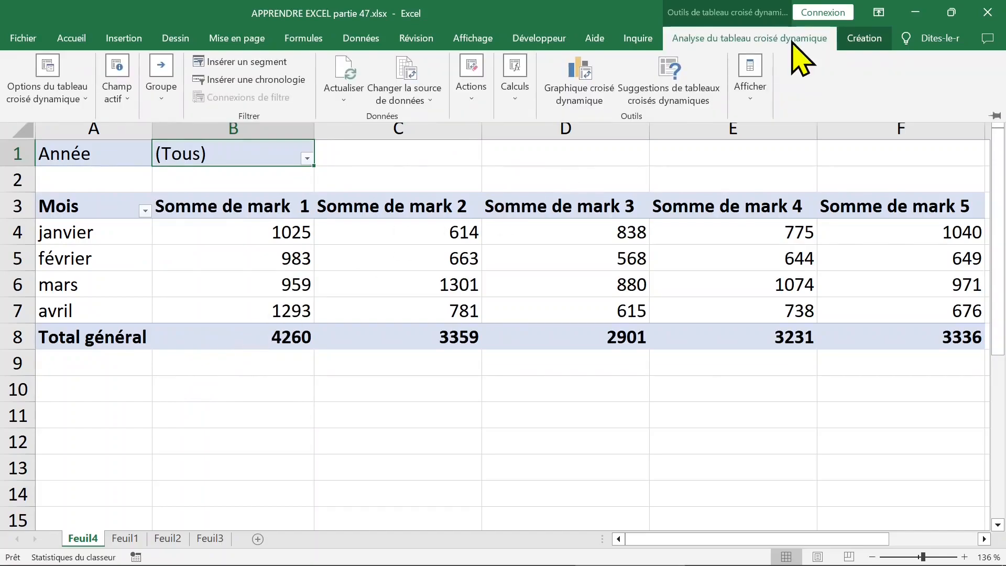
left_click(75, 94)
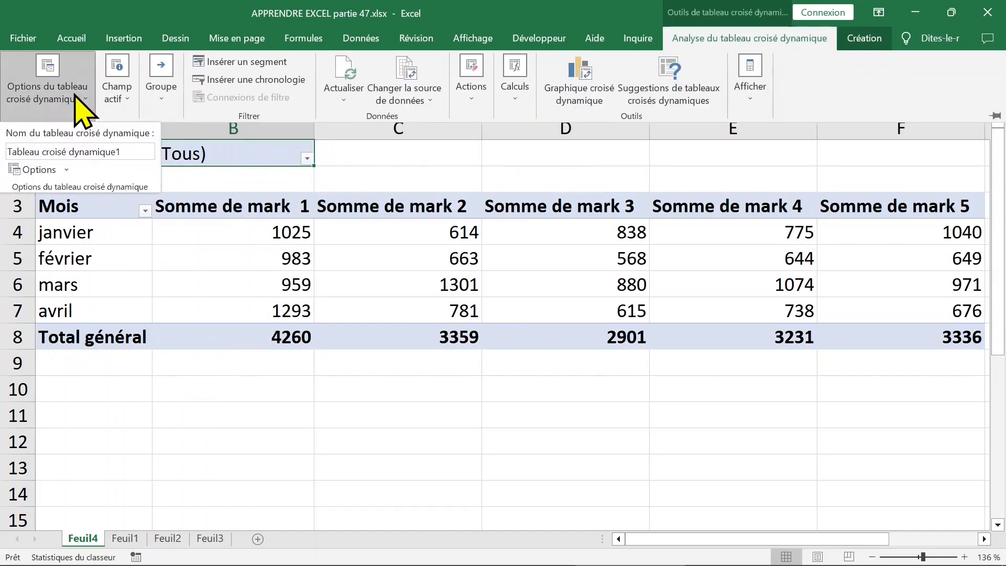
left_click(67, 169)
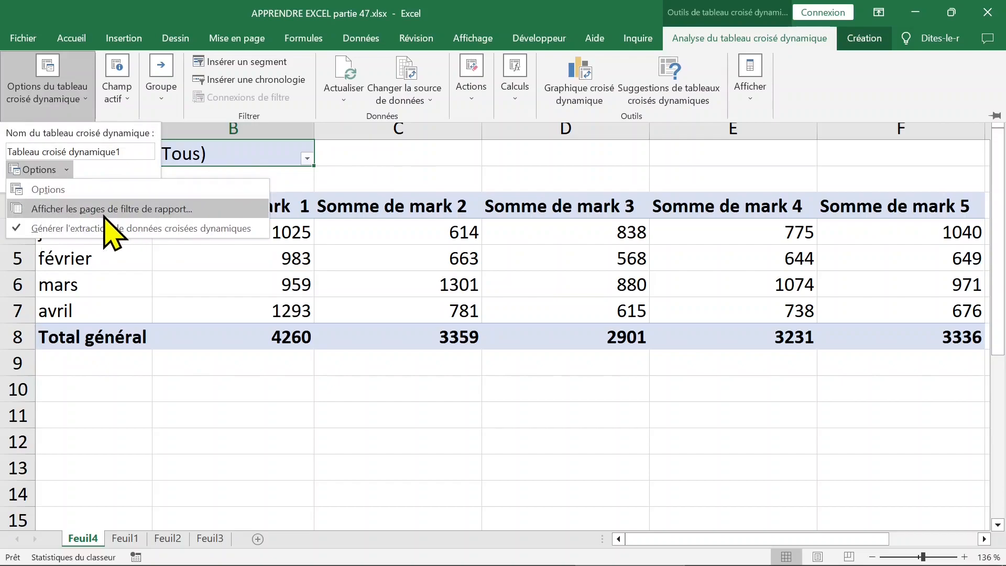
left_click(215, 216)
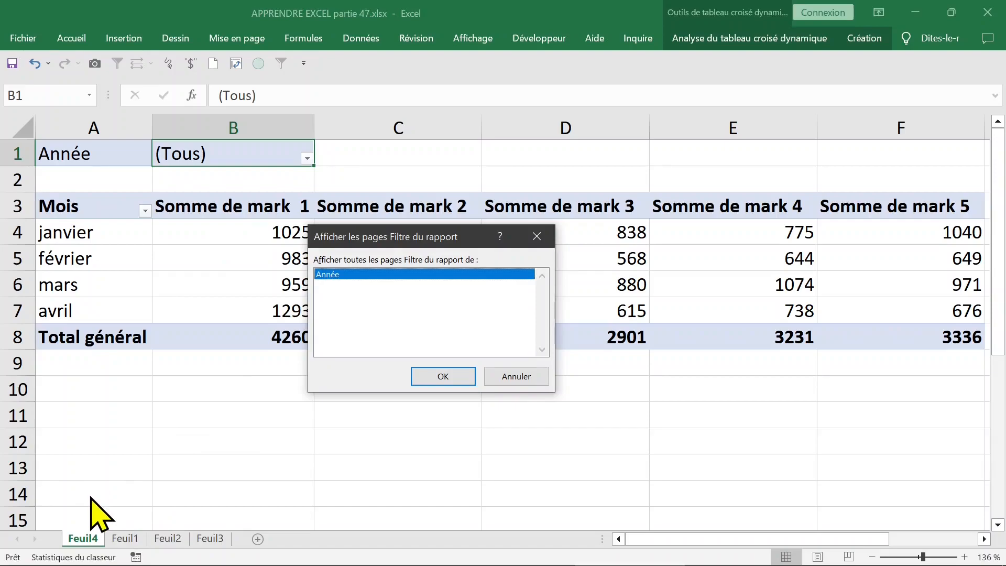
left_click(453, 377)
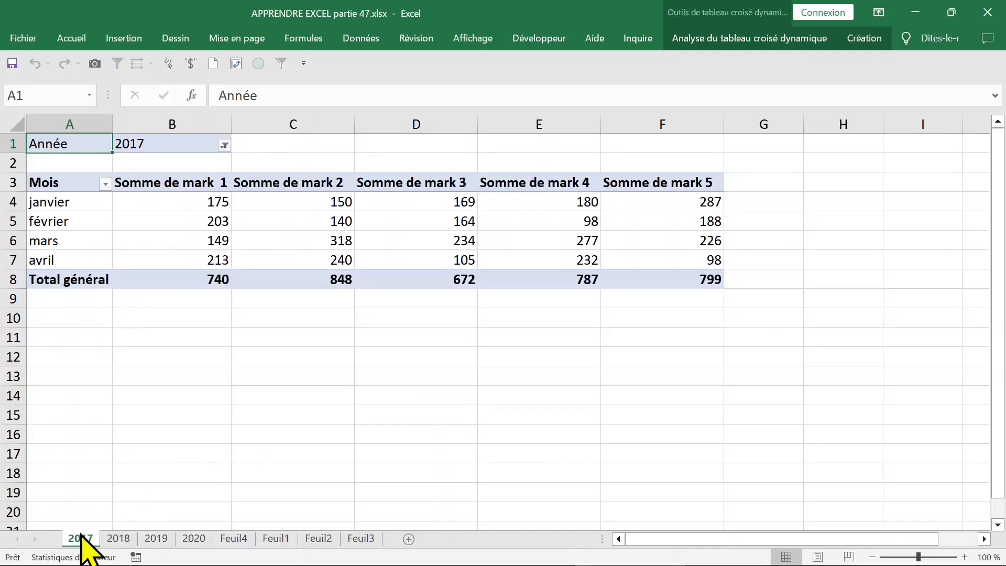
Review the filtered PivotTables on the 2018, 2019 and 2020 worksheets
left_click(116, 540)
left_click(148, 539)
left_click(192, 540)
left_click(153, 541)
Delete the 2018 and 2019 report filter worksheets
left_click(128, 541)
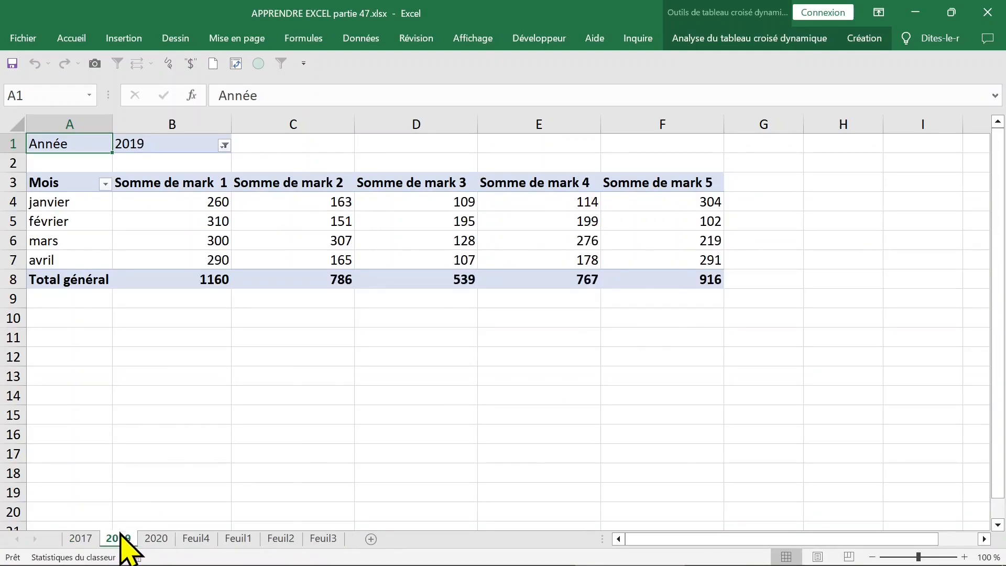
right_click(128, 543)
left_click(167, 363)
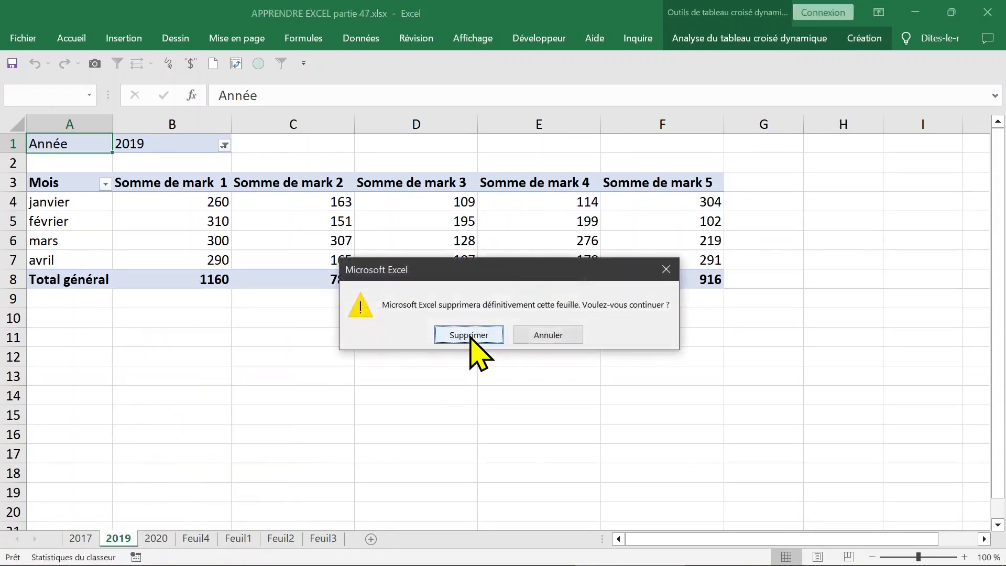
left_click(458, 335)
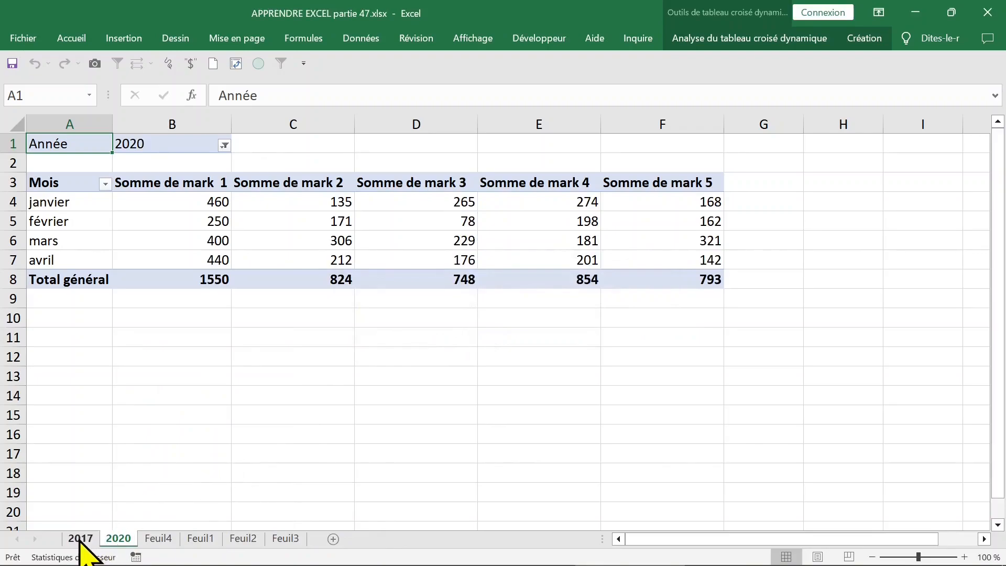
Delete the remaining 2017 and 2020 report filter worksheets
left_click(81, 540)
right_click(80, 541)
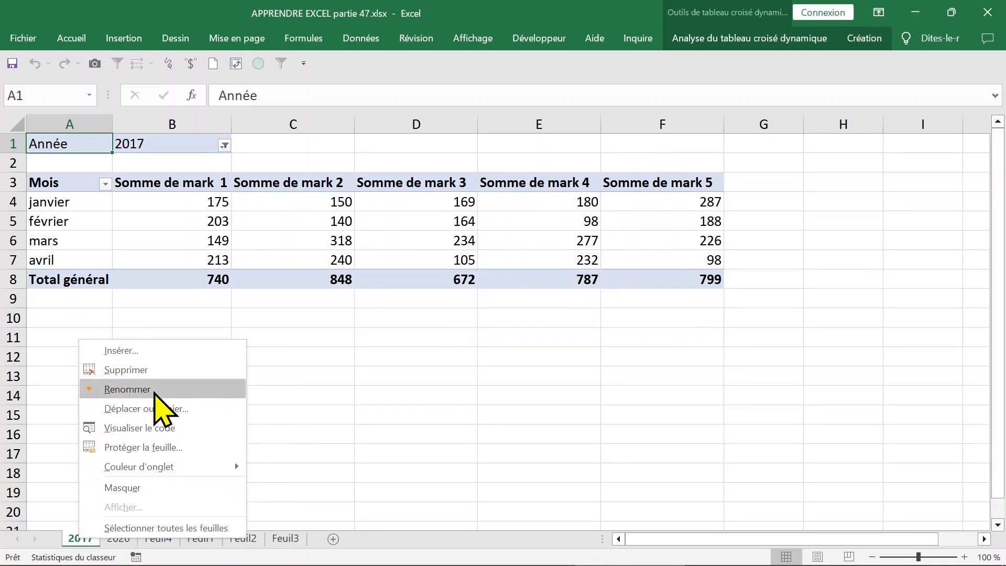
left_click(131, 369)
left_click(469, 338)
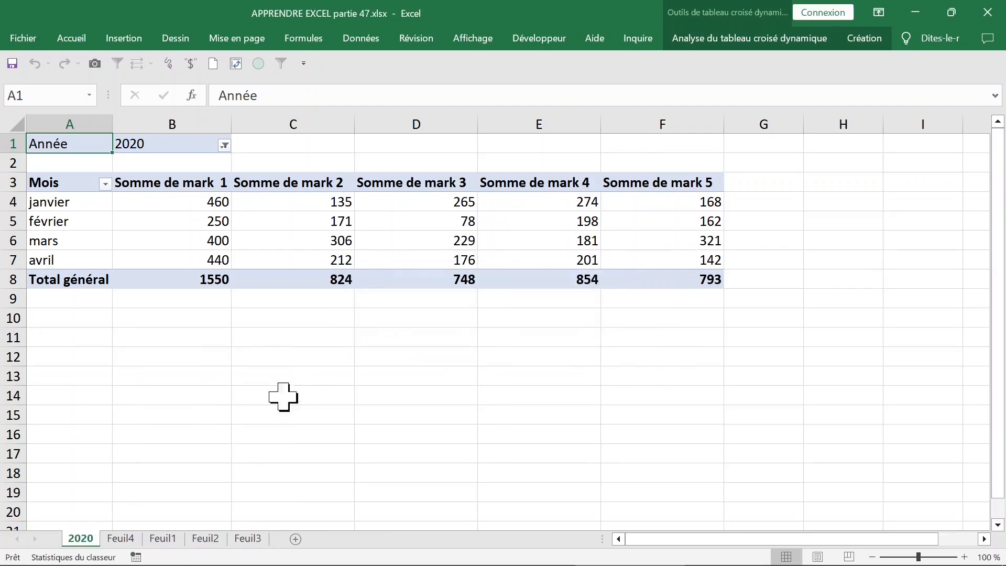
right_click(82, 539)
left_click(131, 362)
left_click(469, 335)
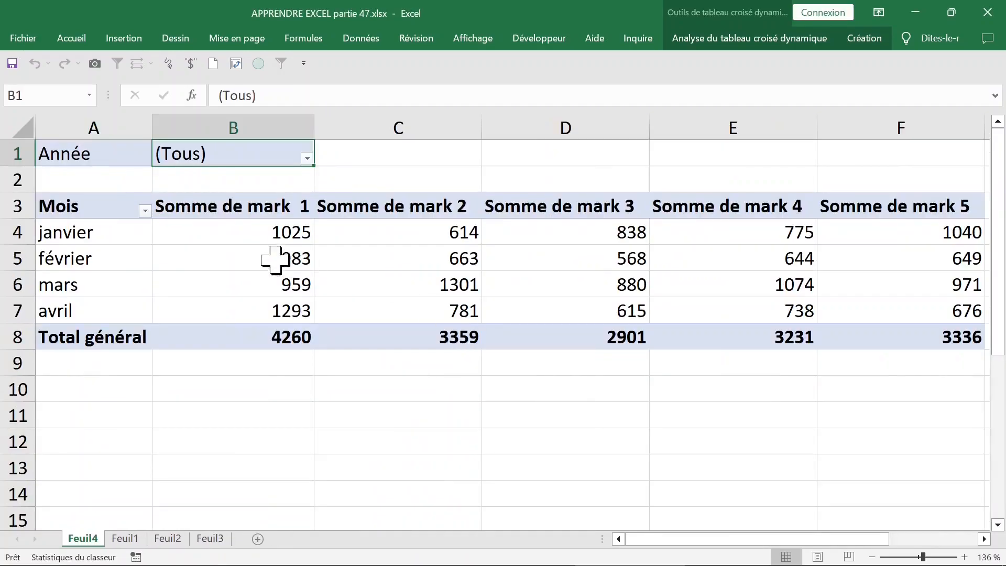
left_click(278, 255)
left_click(275, 233)
left_click(270, 255)
left_click(296, 233)
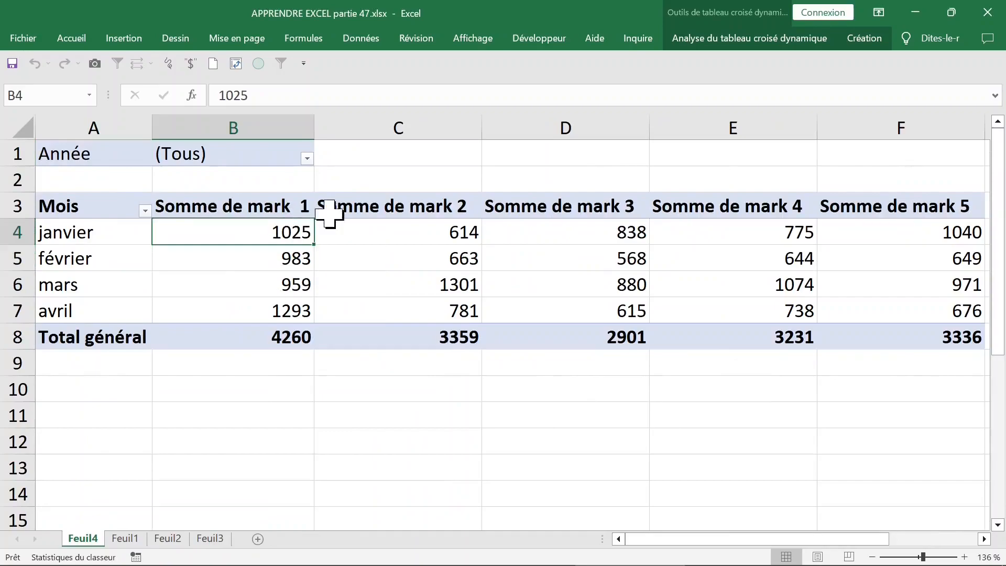
left_click(340, 207)
left_click(258, 206)
left_click(269, 231)
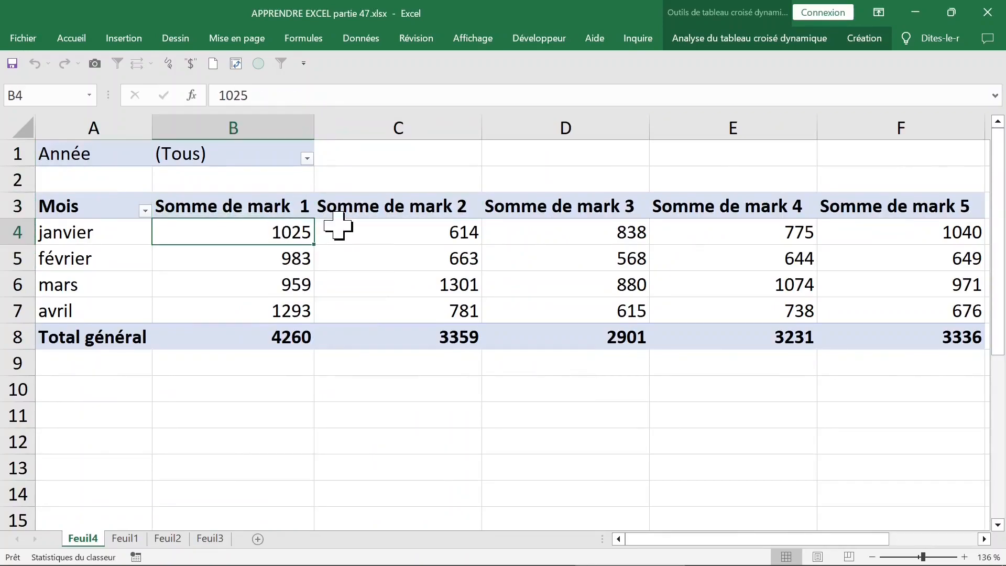
Try to change the summary calculation of the mark 1 value field from sum to Max
left_click(213, 209)
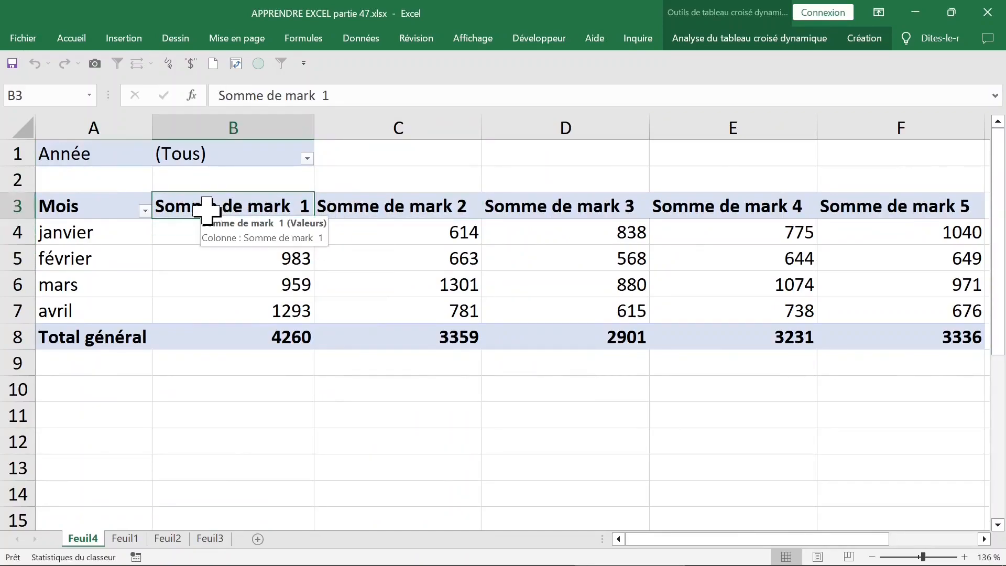
double_click(206, 210)
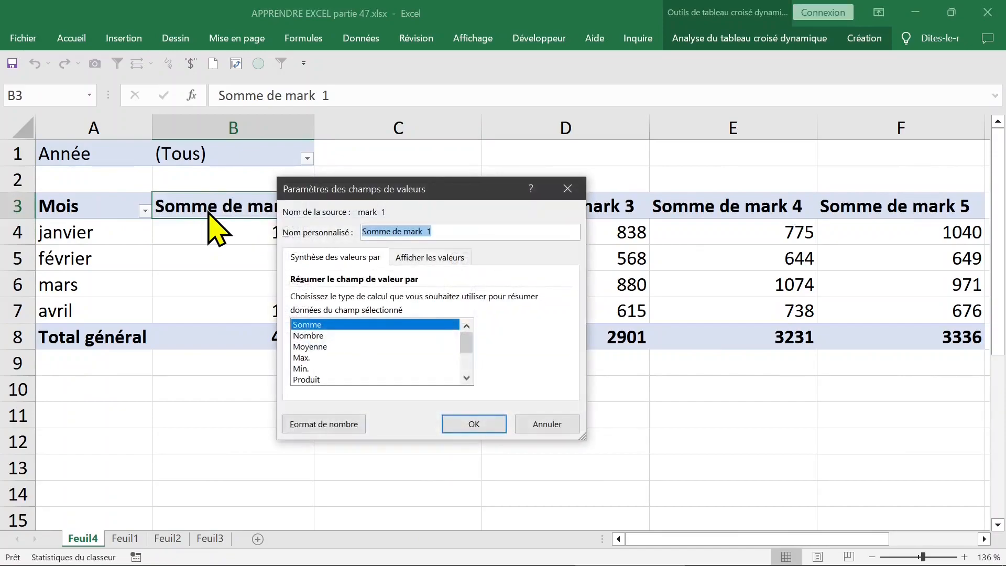
left_click(306, 359)
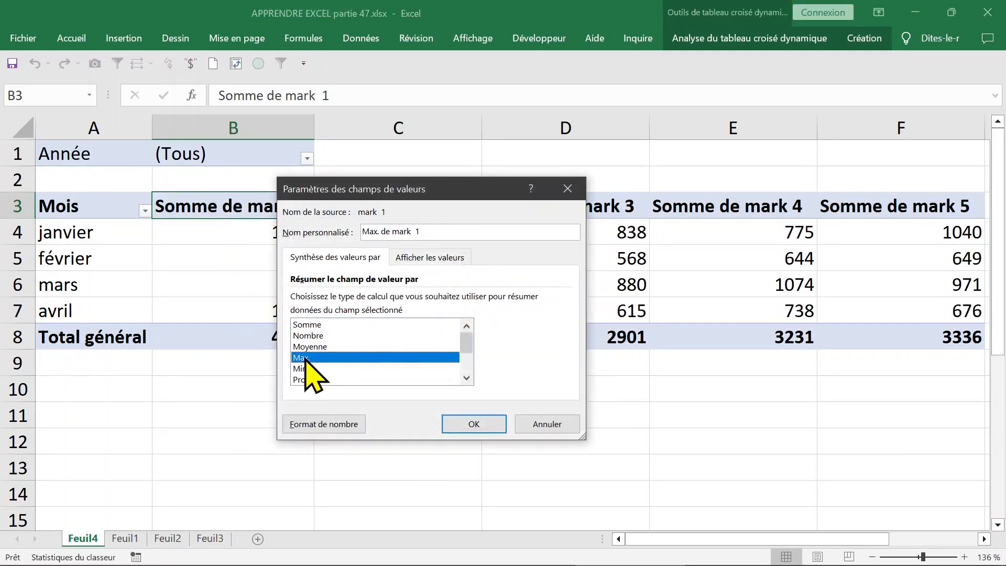
left_click(473, 424)
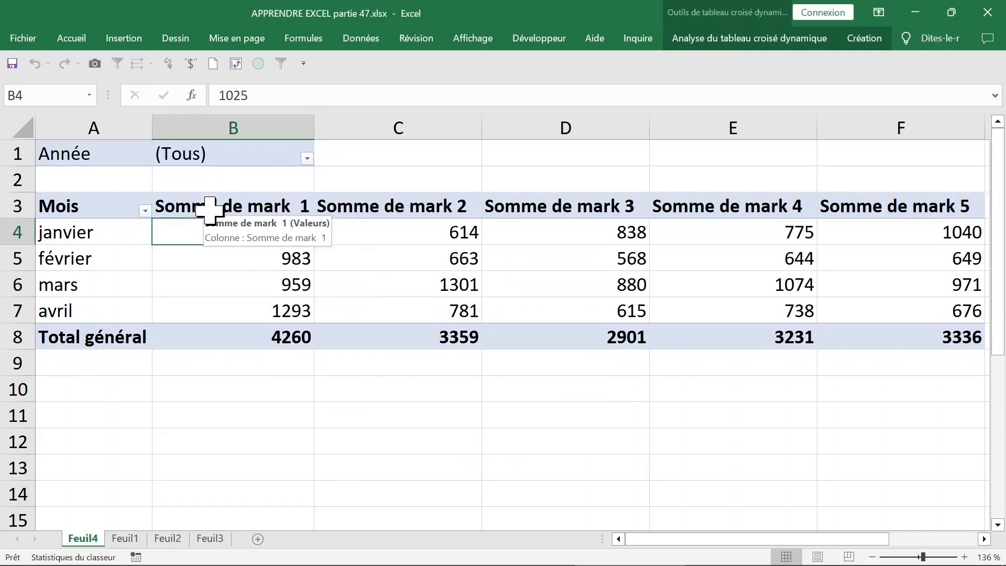
Apply the Max. calculation to the mark 1 field through its value field settings and undo that change
double_click(209, 209)
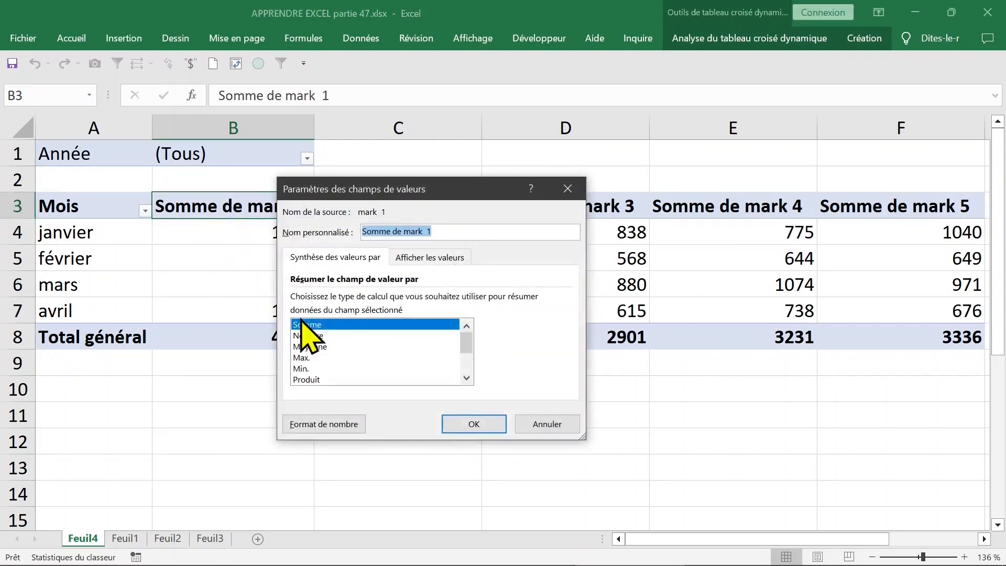
left_click(314, 358)
left_click(473, 424)
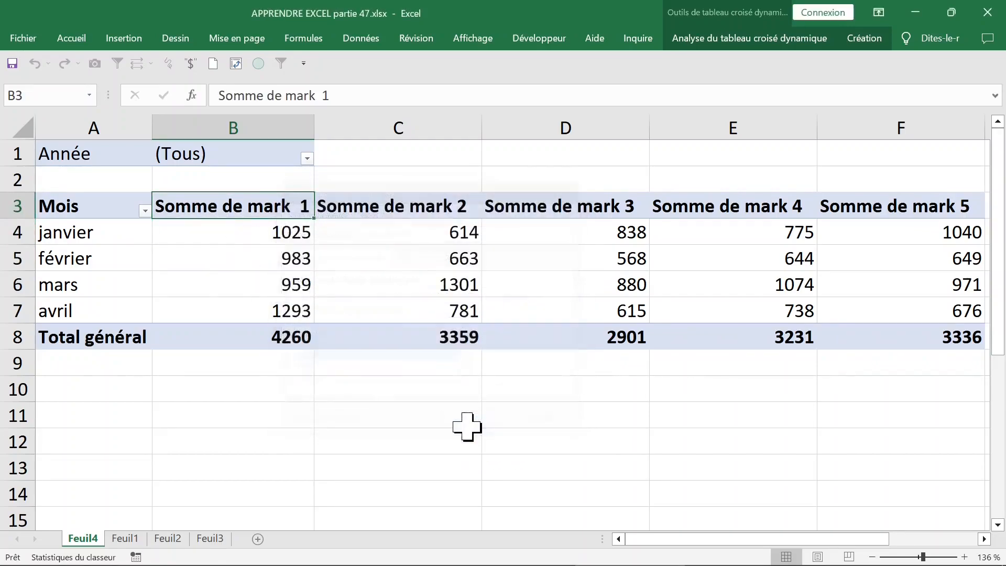
left_click(35, 65)
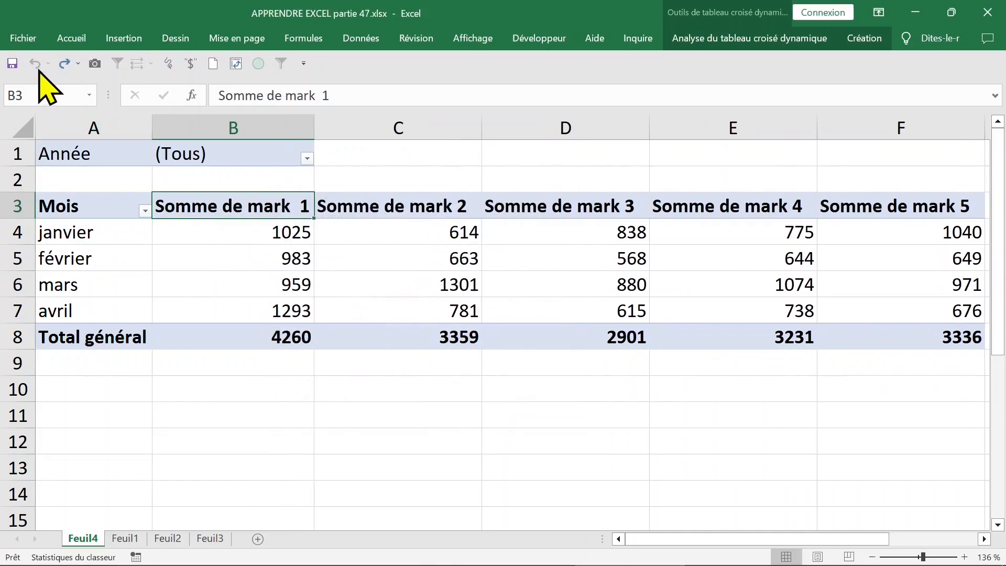
Summarize the mark 1 values in the PivotTable by Max
left_click(202, 236)
right_click(199, 235)
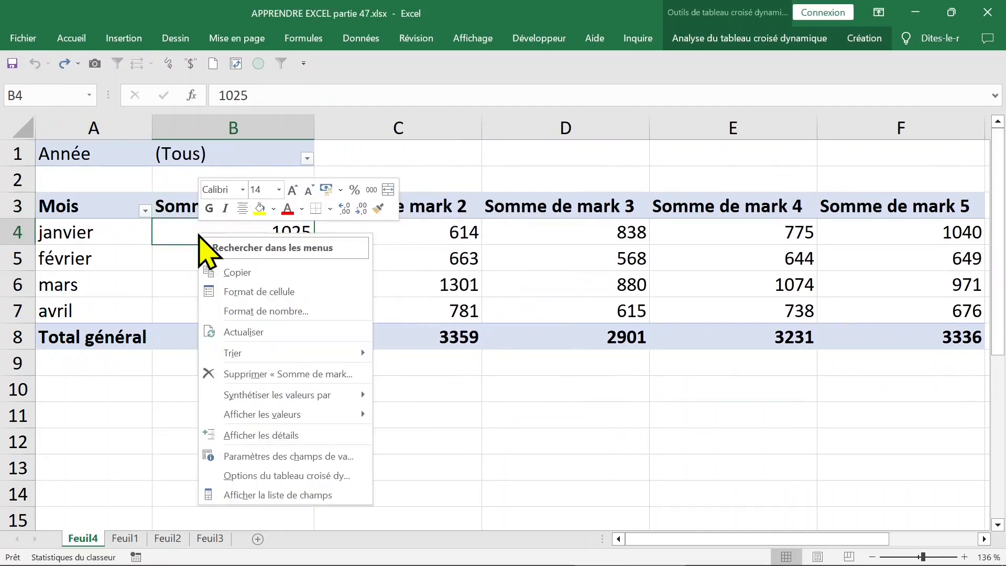
mouse_move(264, 413)
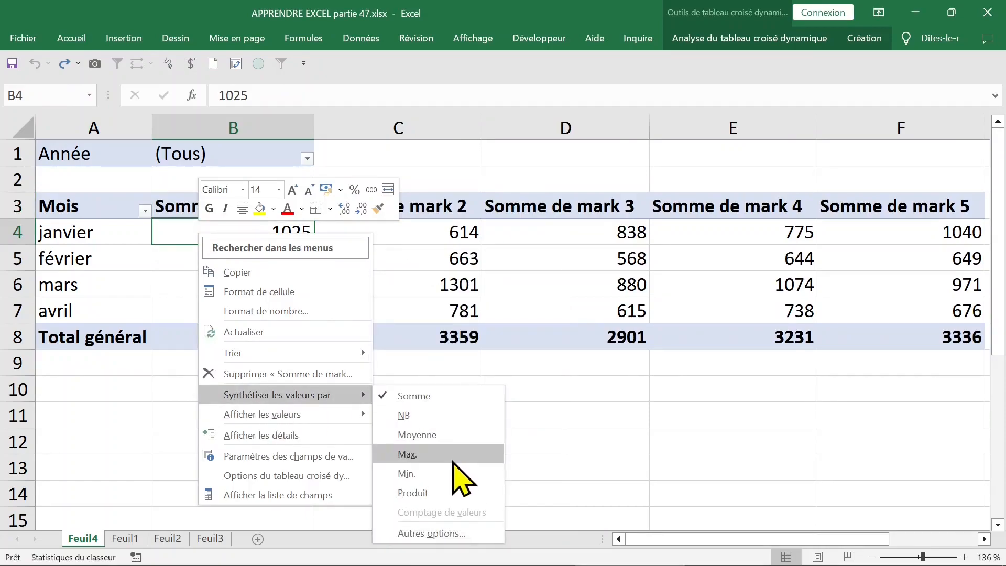
left_click(451, 456)
Show the PivotTable field list and set the mark 2 value field to summarize by Max
left_click(372, 237)
left_click(388, 210)
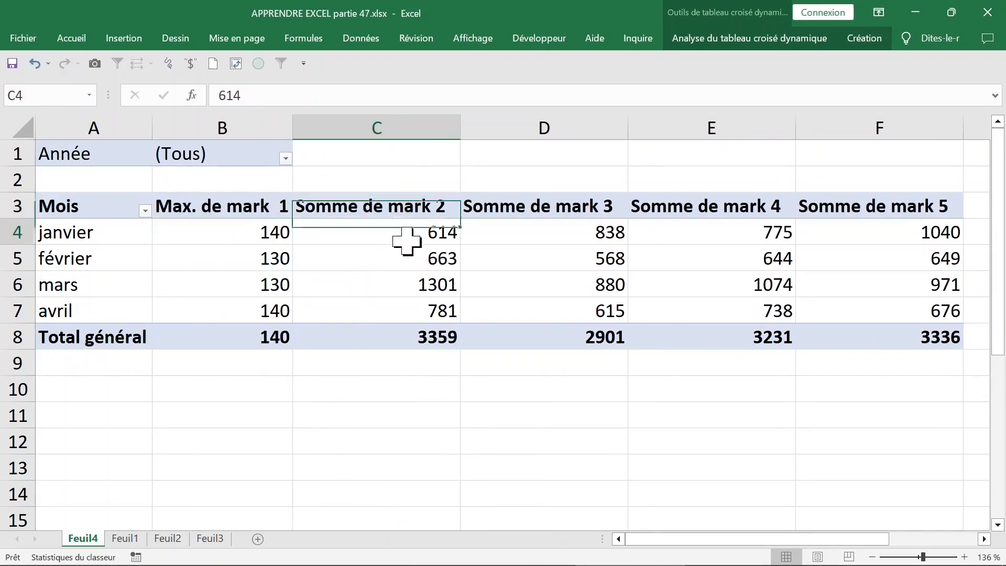
right_click(358, 230)
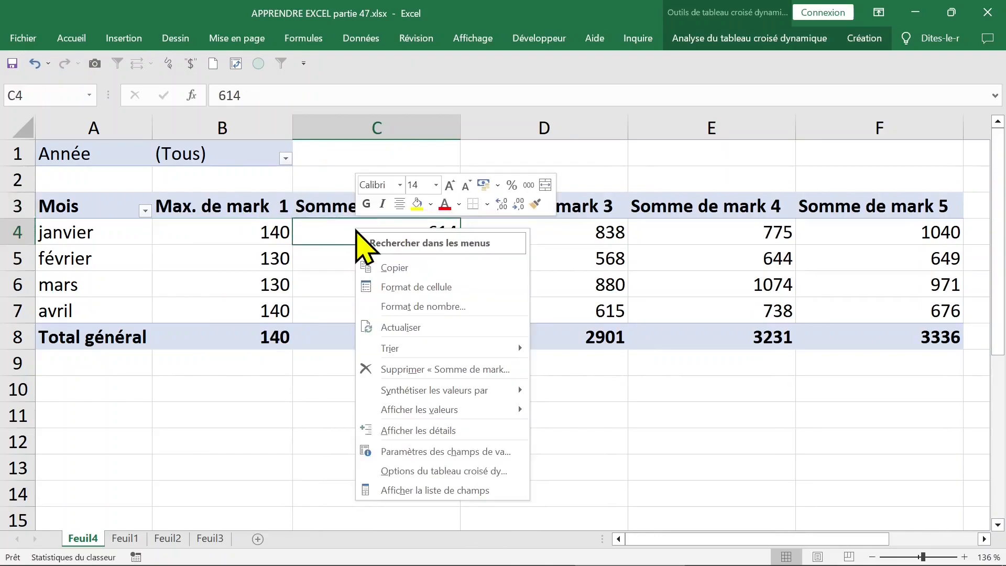
left_click(414, 489)
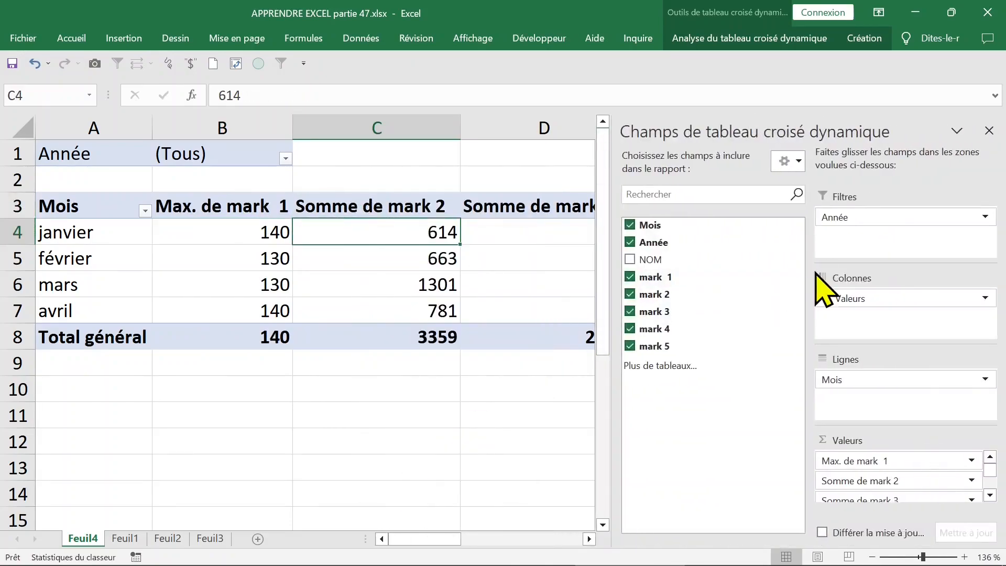
left_click(973, 480)
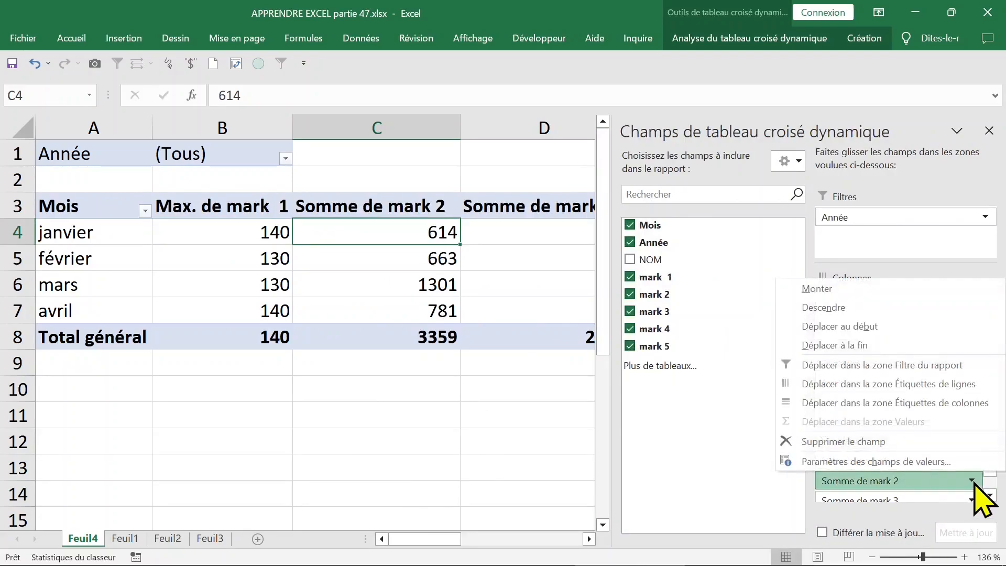
left_click(915, 461)
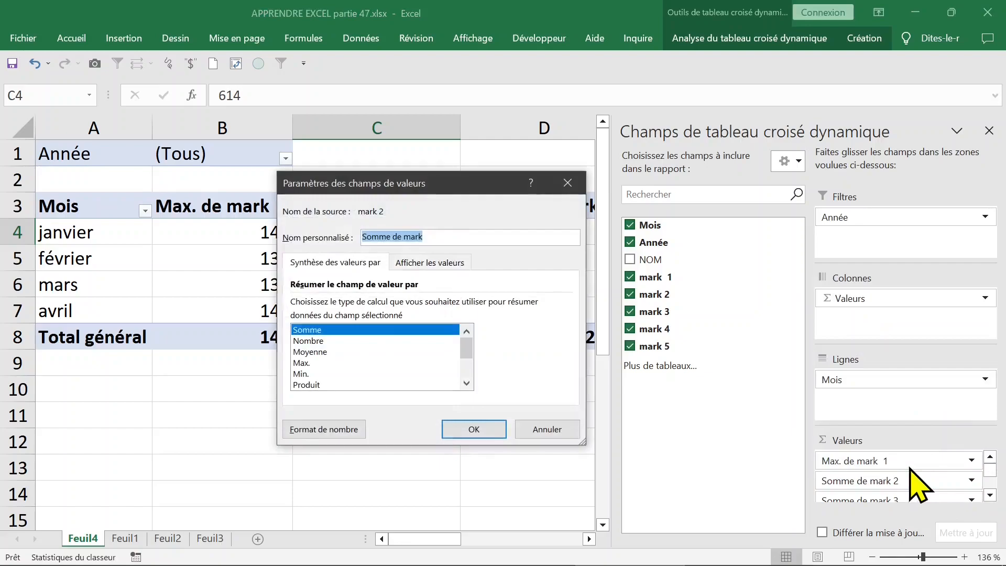
left_click(298, 364)
left_click(474, 429)
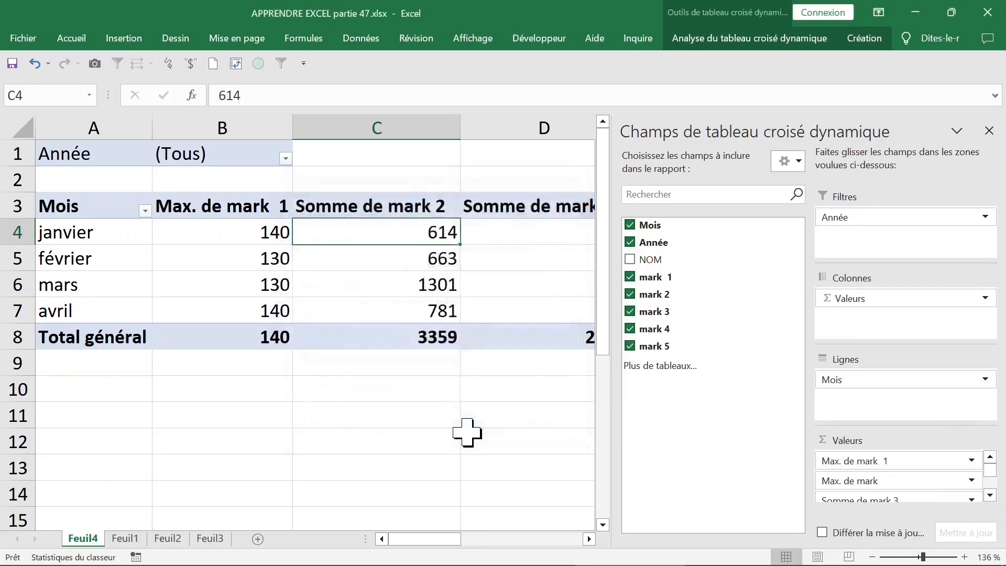
Summarize the mark 3 value field by Max. with the custom name "Max. de mark3"
left_click(500, 211)
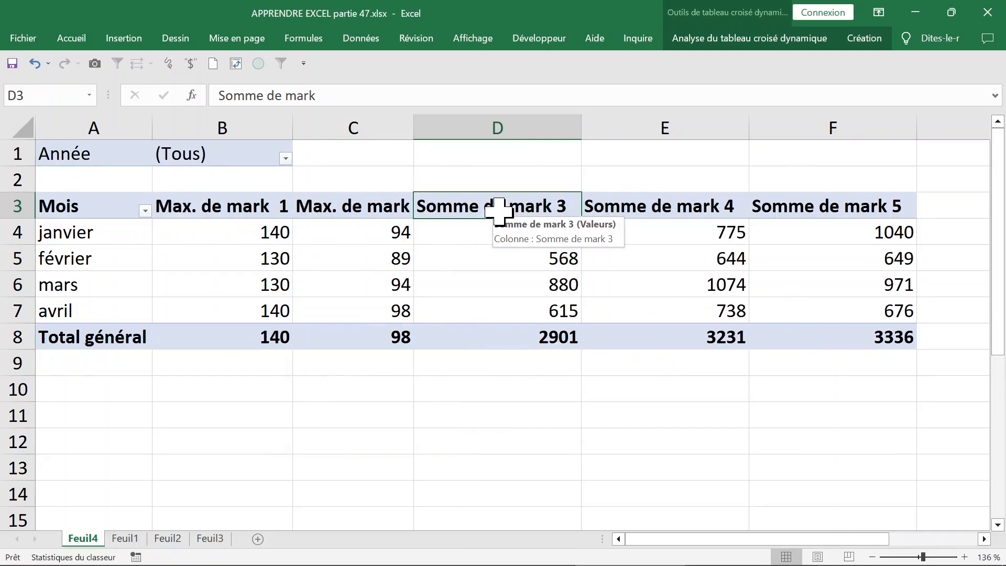
double_click(498, 209)
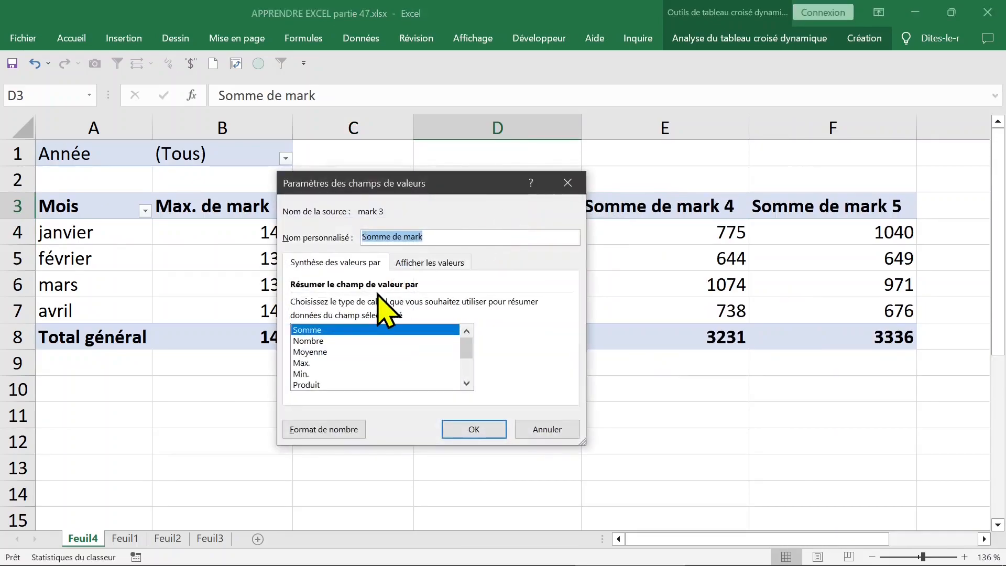
left_click(307, 364)
left_click(454, 434)
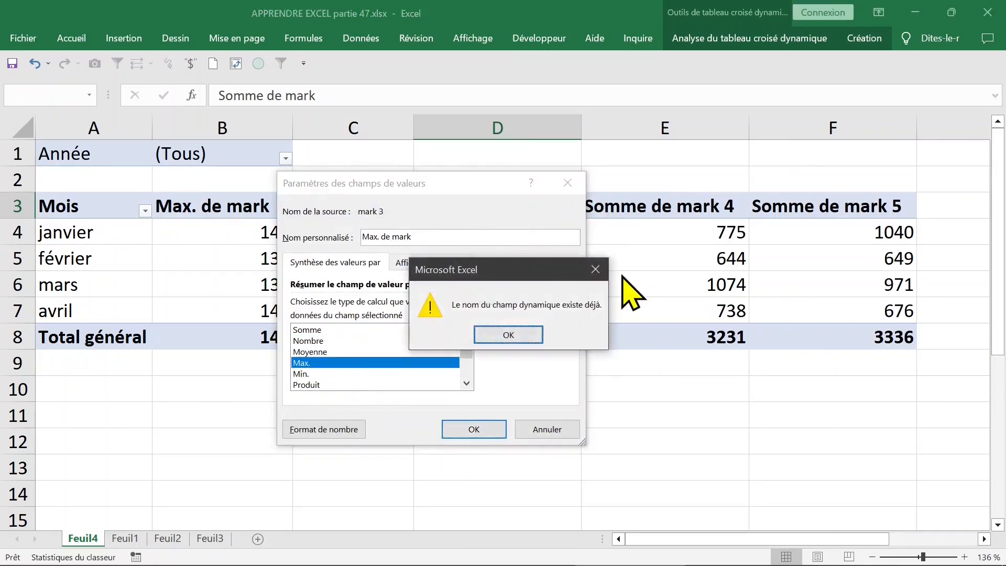
left_click(508, 336)
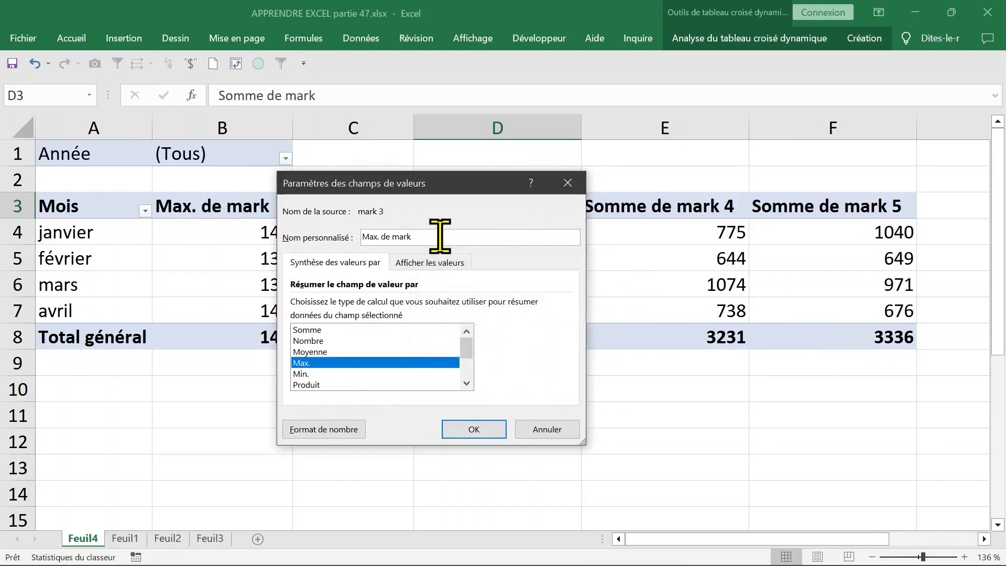
type("3")
key("Return")
Rename the mark 2 value column header in cell C3 as "Max. de mark2"
left_click(386, 207)
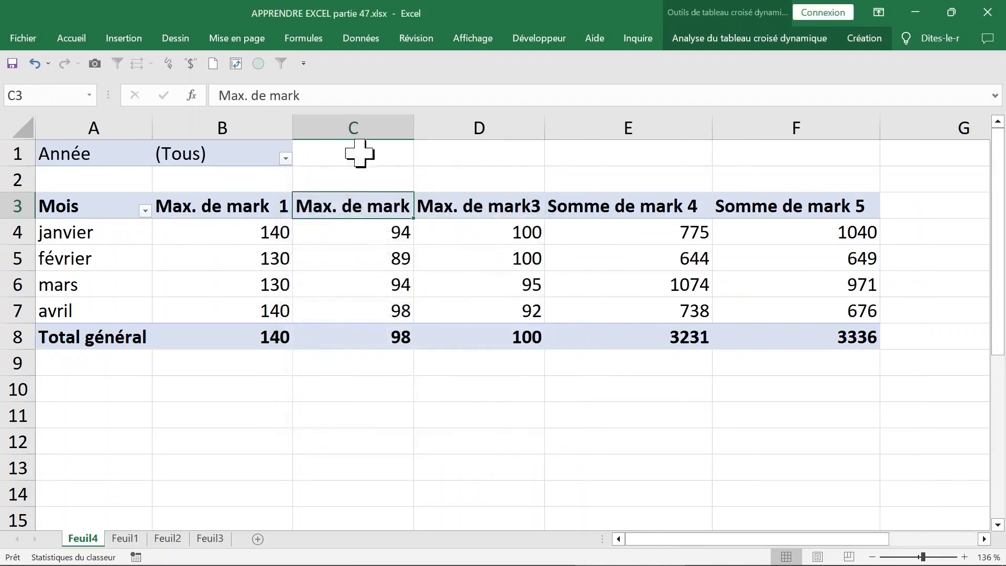
left_click(313, 94)
type("2")
left_click(377, 262)
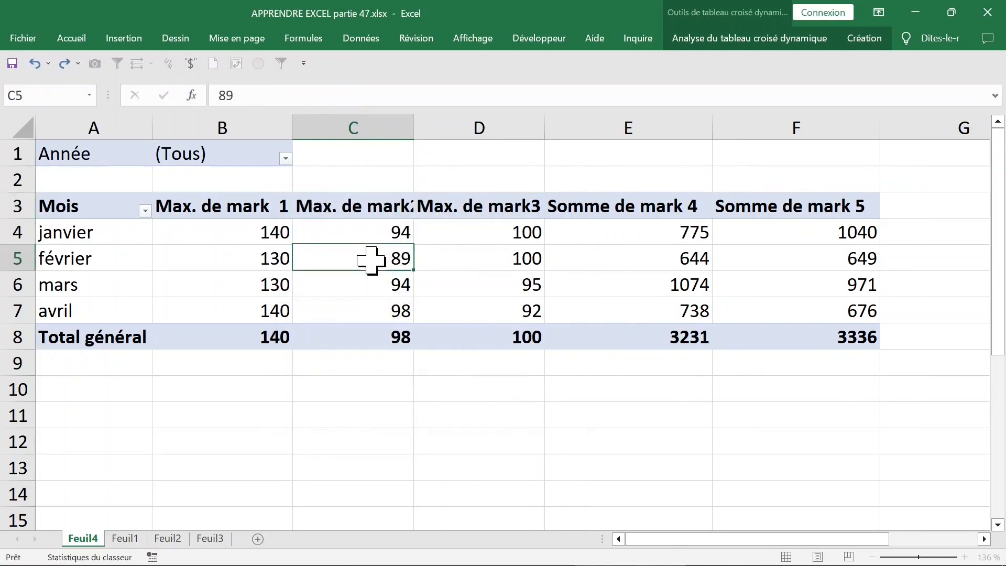
Summarize the mark 4 value field by Max. with the custom name "Max. de mark4"
double_click(566, 210)
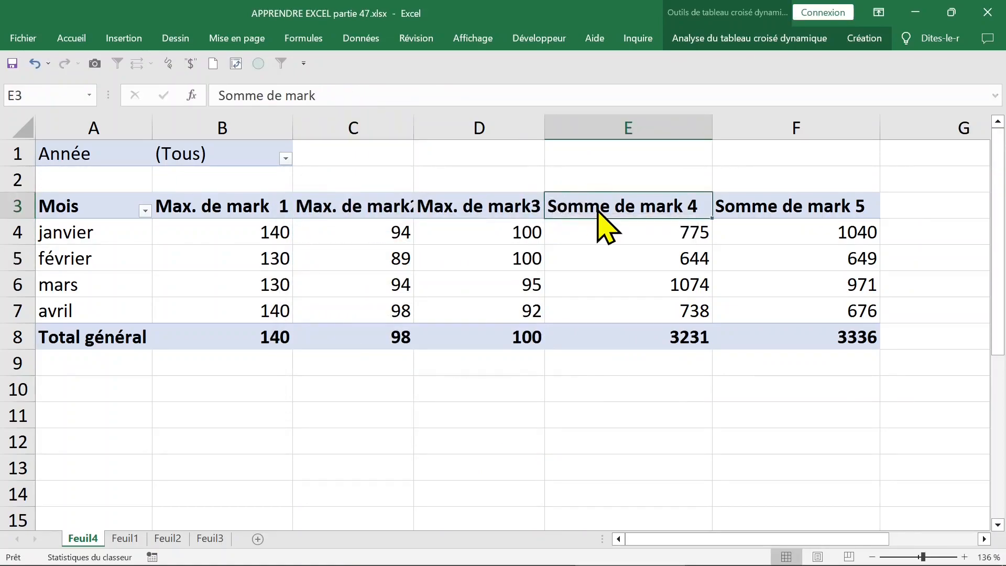
left_click(446, 233)
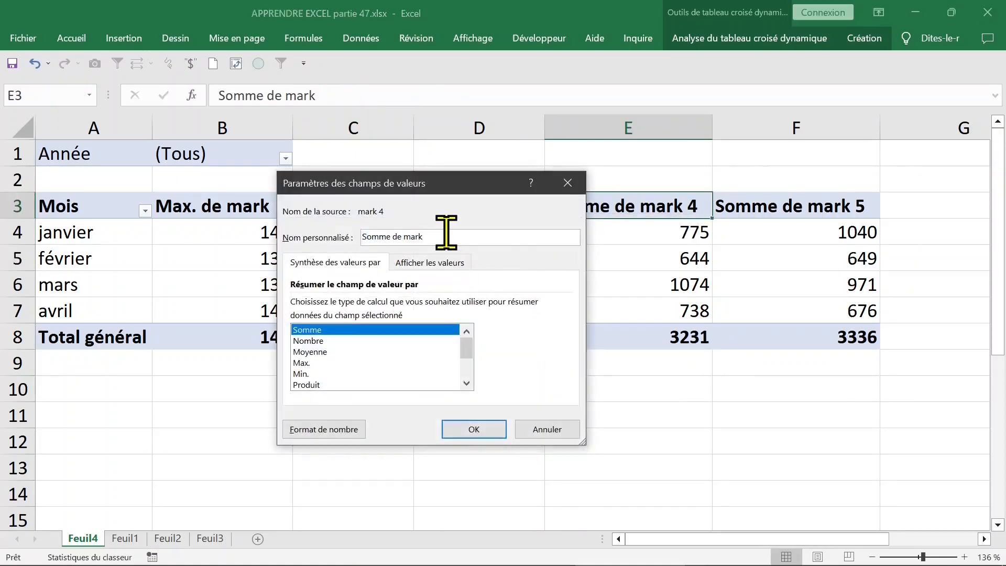
left_click(315, 362)
left_click(445, 236)
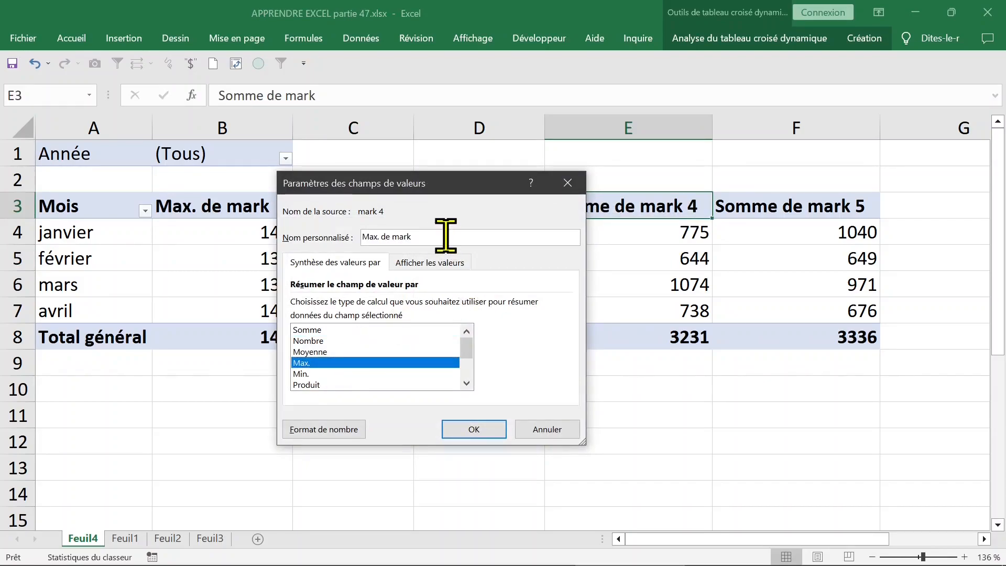
left_click(483, 431)
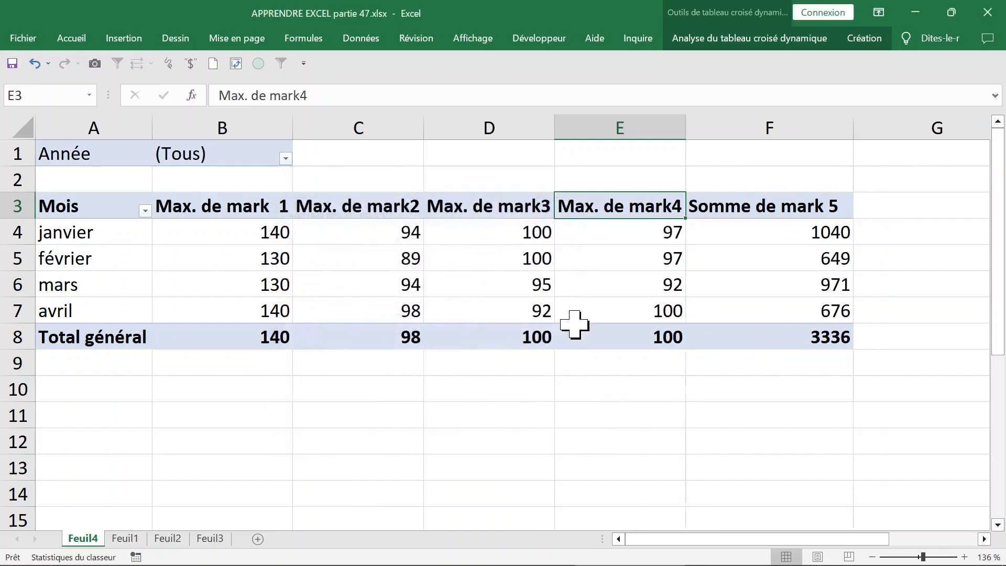
Summarize the mark 5 value field by Max. with the custom name "Max. de mark5"
left_click(823, 209)
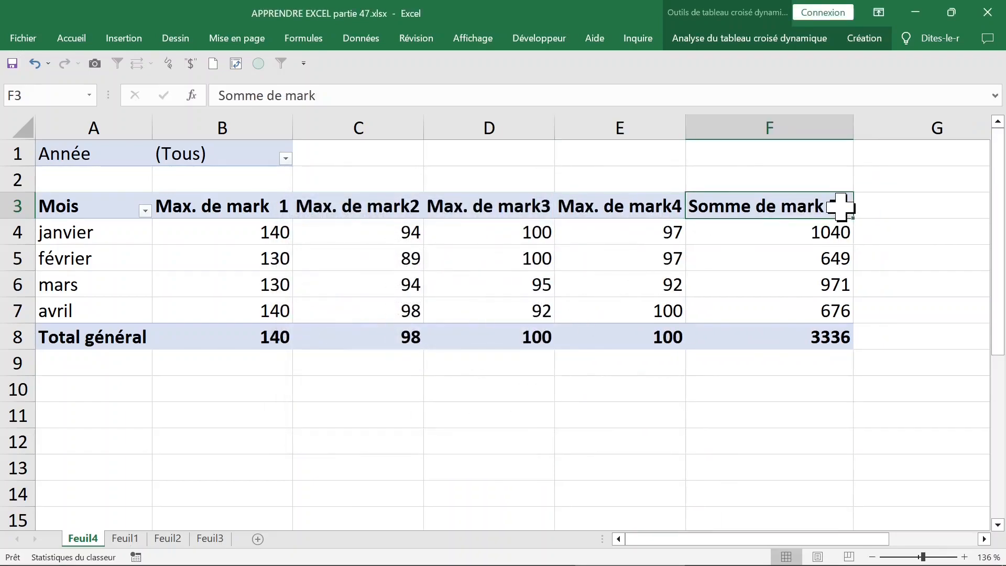
double_click(839, 208)
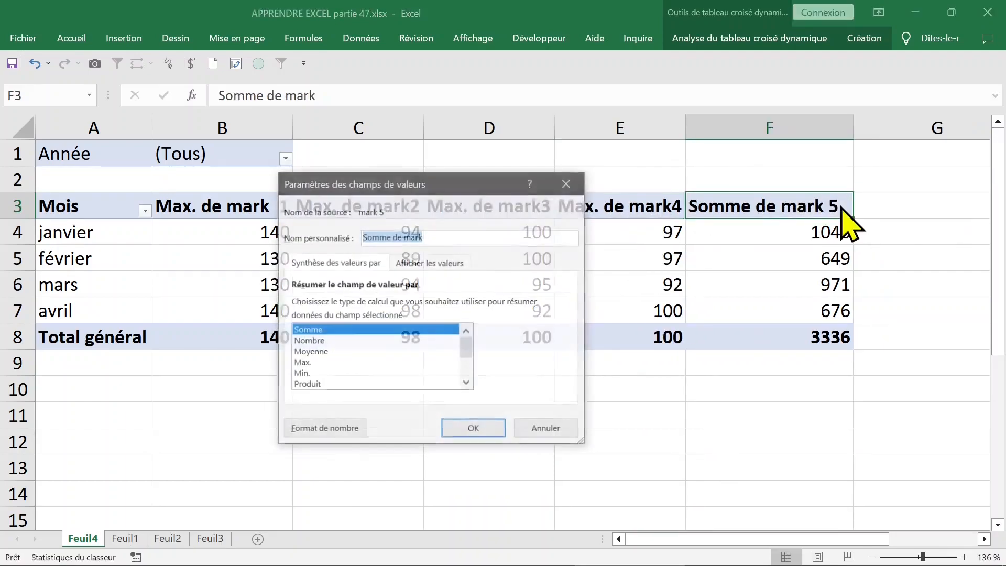
left_click(332, 362)
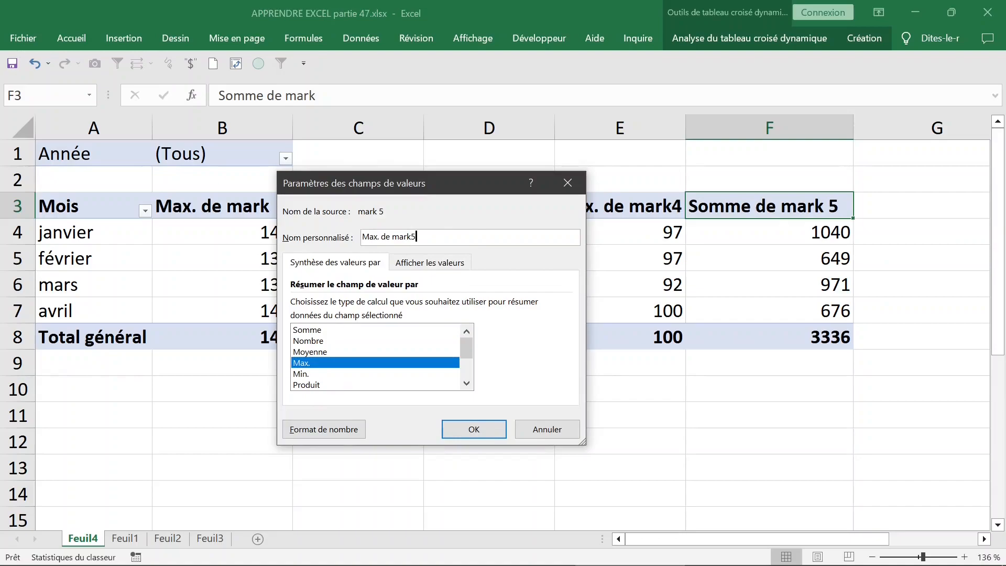
key("Return")
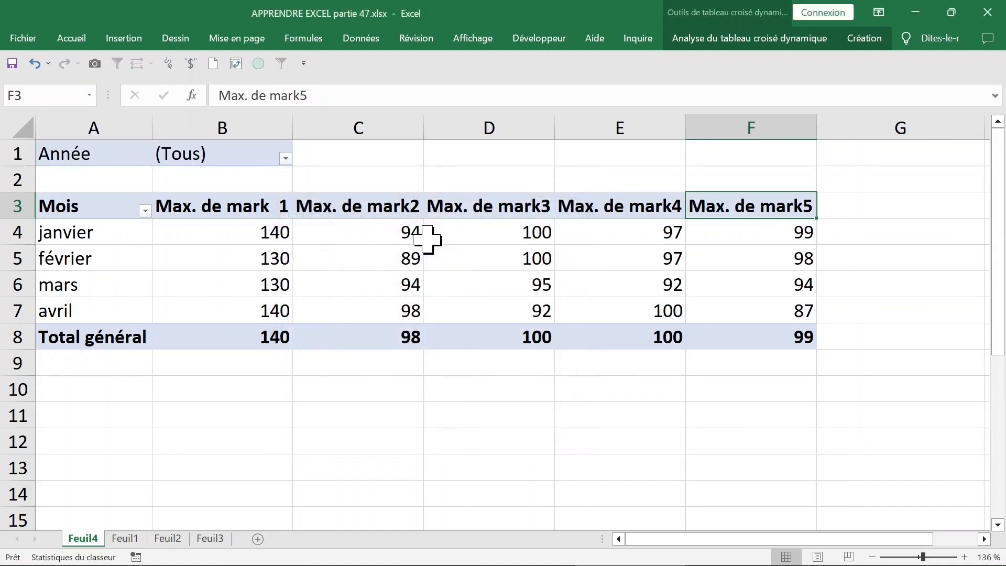
left_click(254, 225)
left_click(451, 239)
left_click(281, 233)
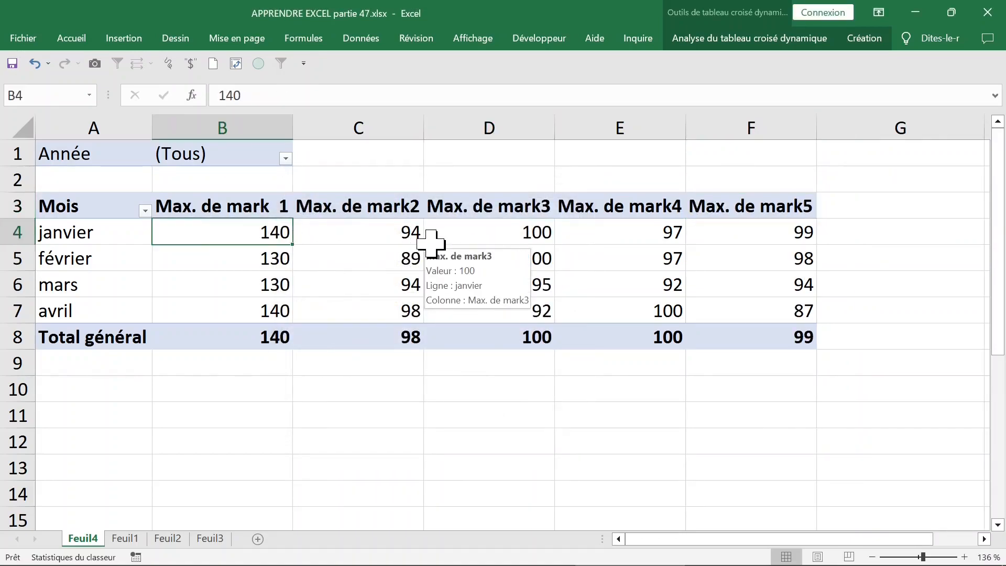
Look through the available calculation types for the mark 1 value field and summarize it by Moyenne
left_click(209, 206)
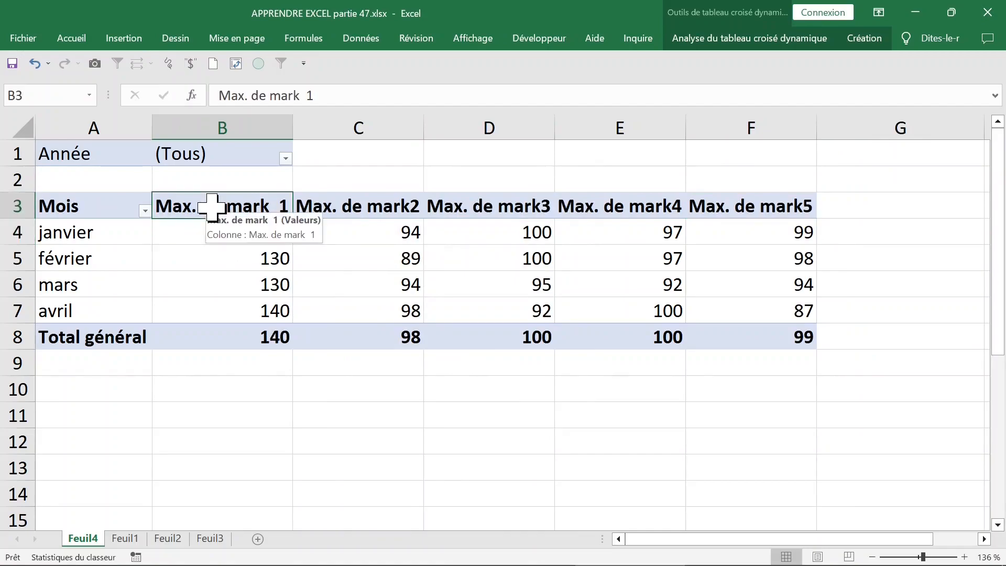
double_click(211, 207)
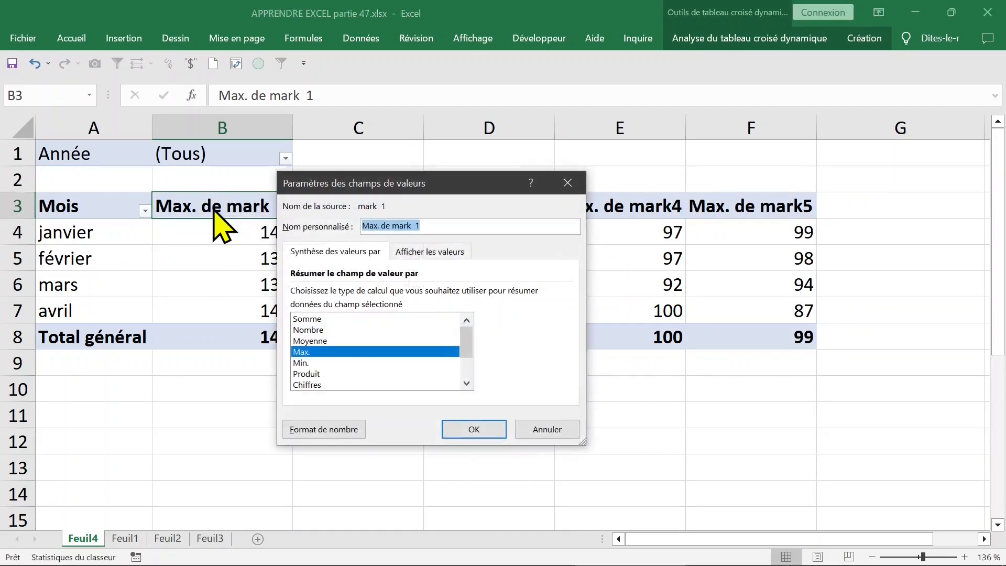
left_click(302, 364)
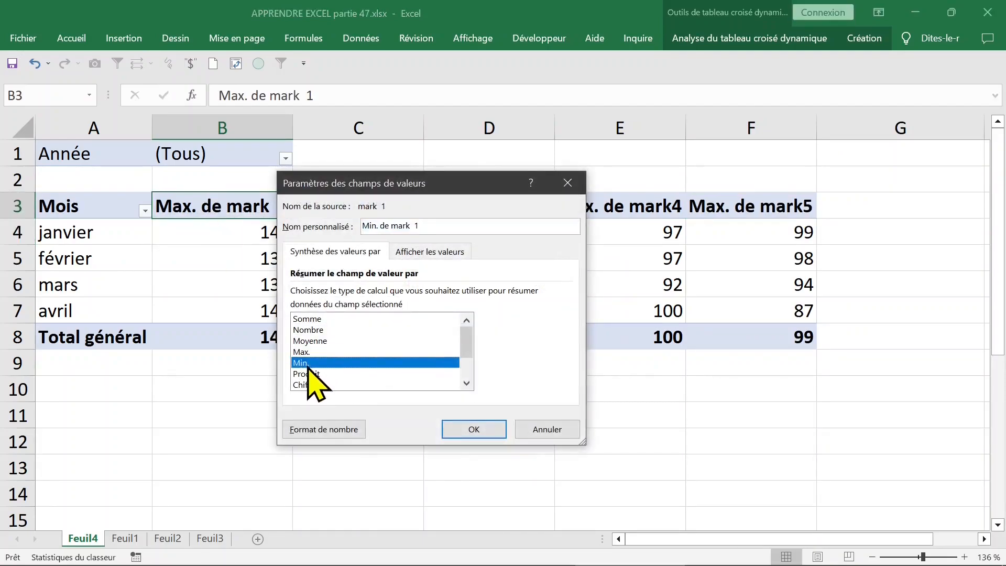
scroll(438, 370, "down", 3)
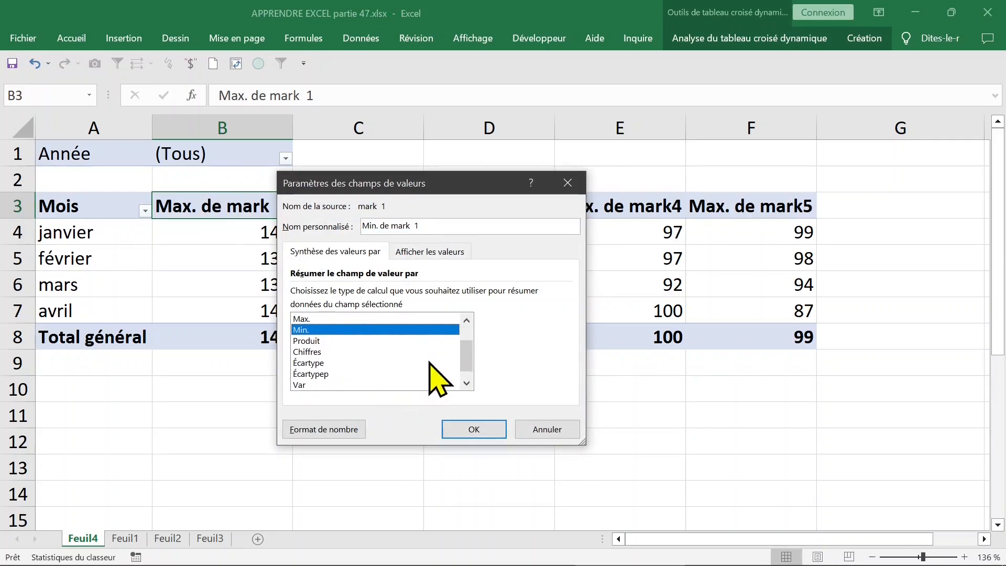
scroll(438, 378, "down", 1)
scroll(438, 378, "up", 4)
left_click(313, 341)
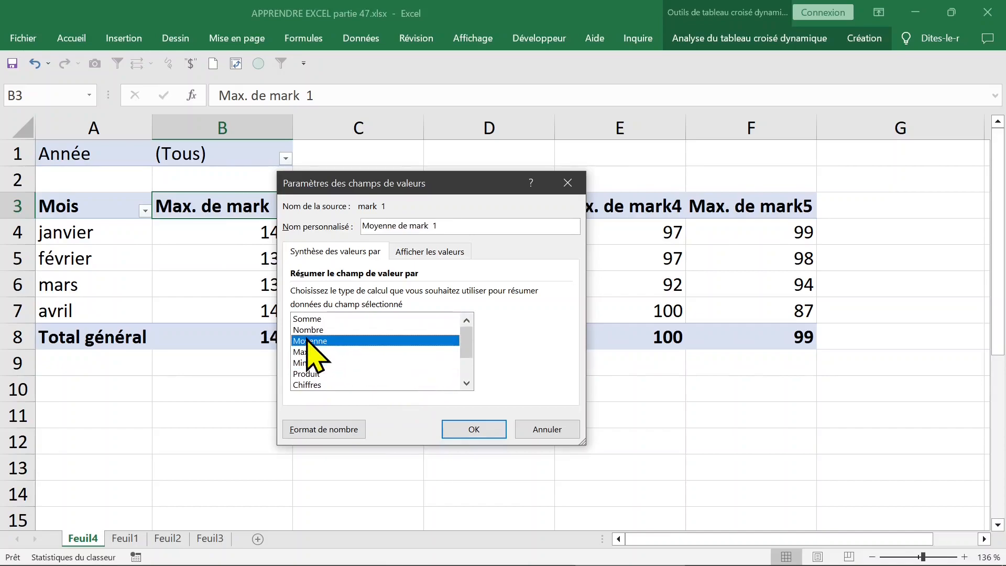
left_click(466, 431)
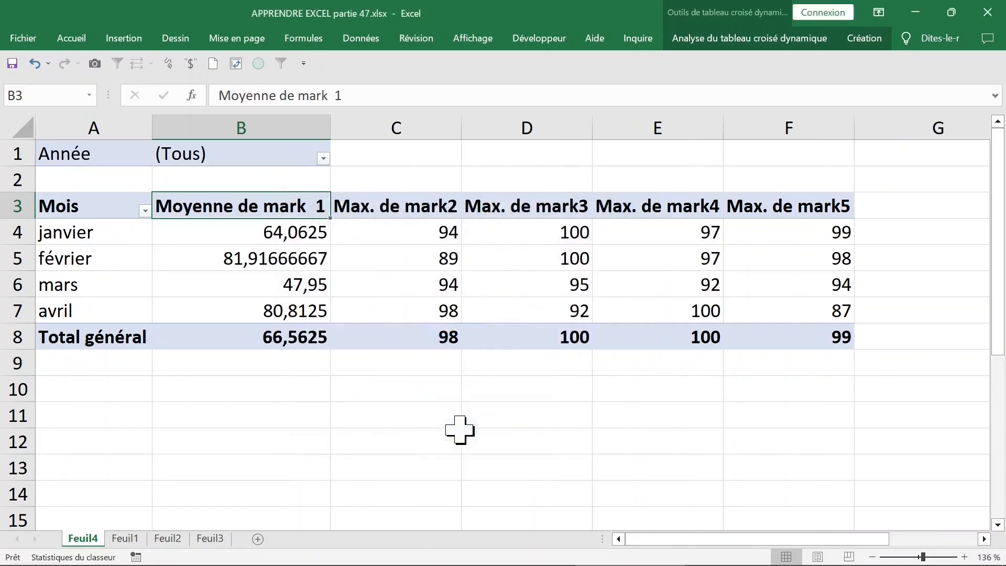
Inspect the mark 1 averages for février and mars and undo the switch to Moyenne
left_click(289, 263)
left_click(316, 289)
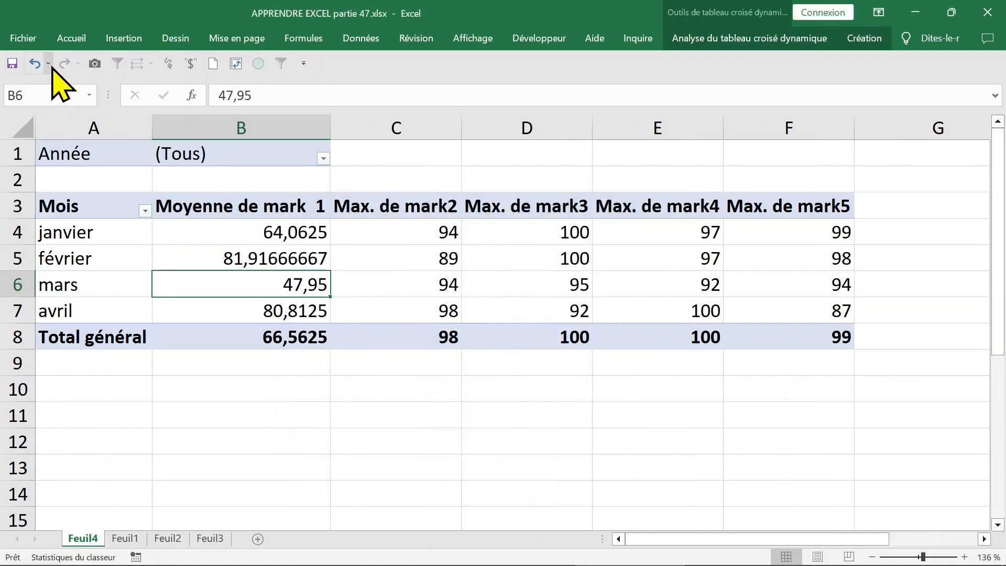
left_click(35, 63)
Summarize the mark 1 value field by Moyenne and apply the Nombre format with 2 decimals
left_click(241, 235)
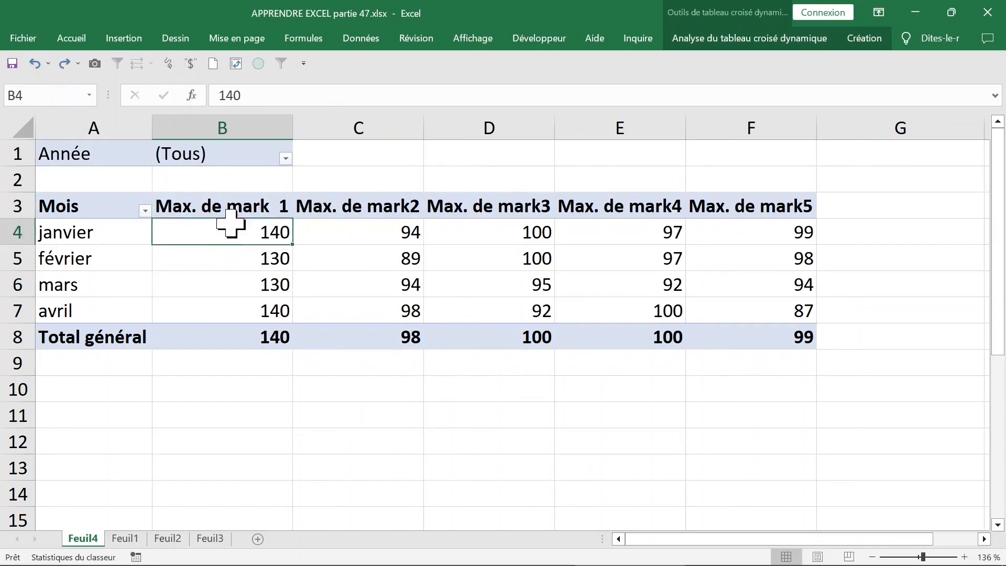
double_click(231, 204)
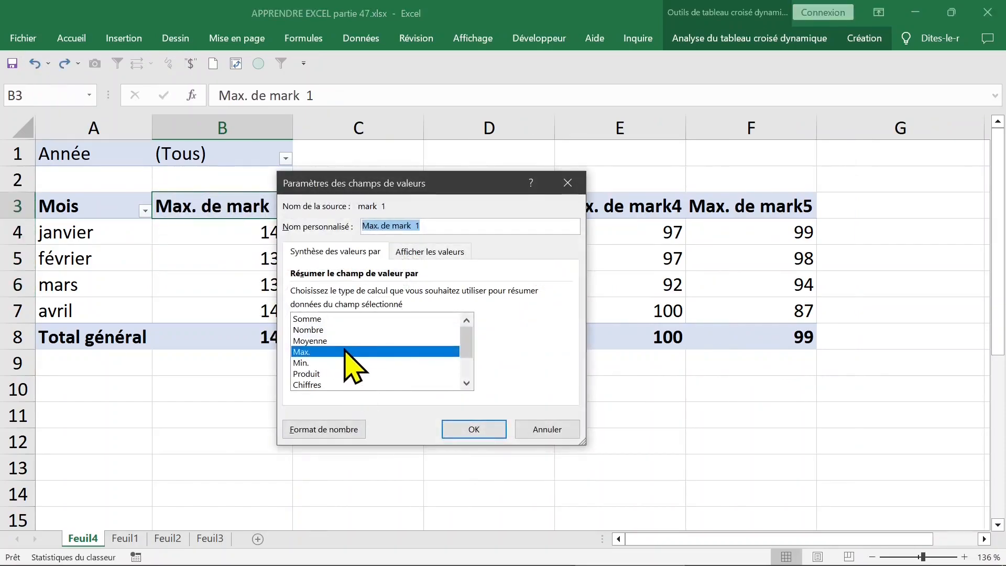
left_click(327, 340)
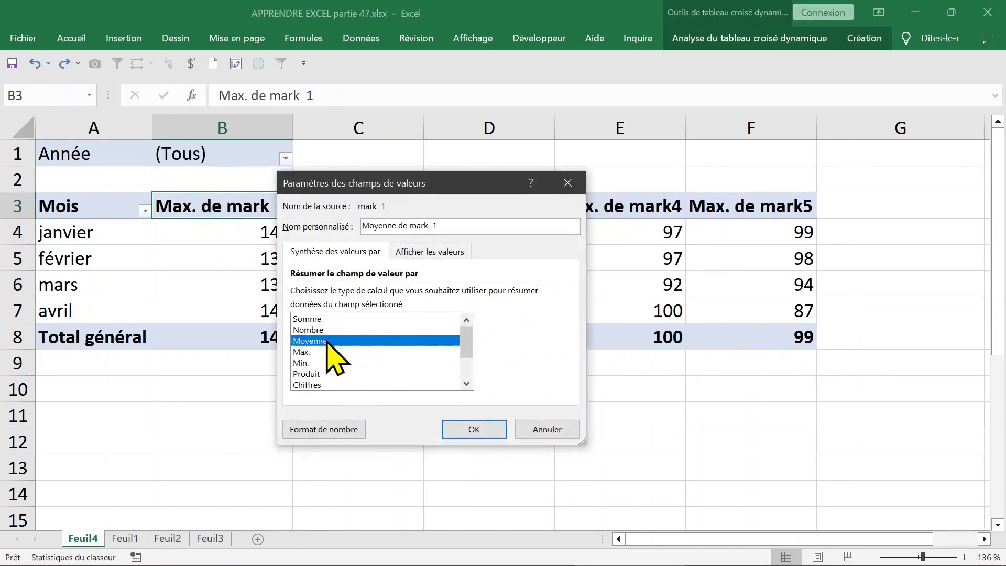
left_click(324, 430)
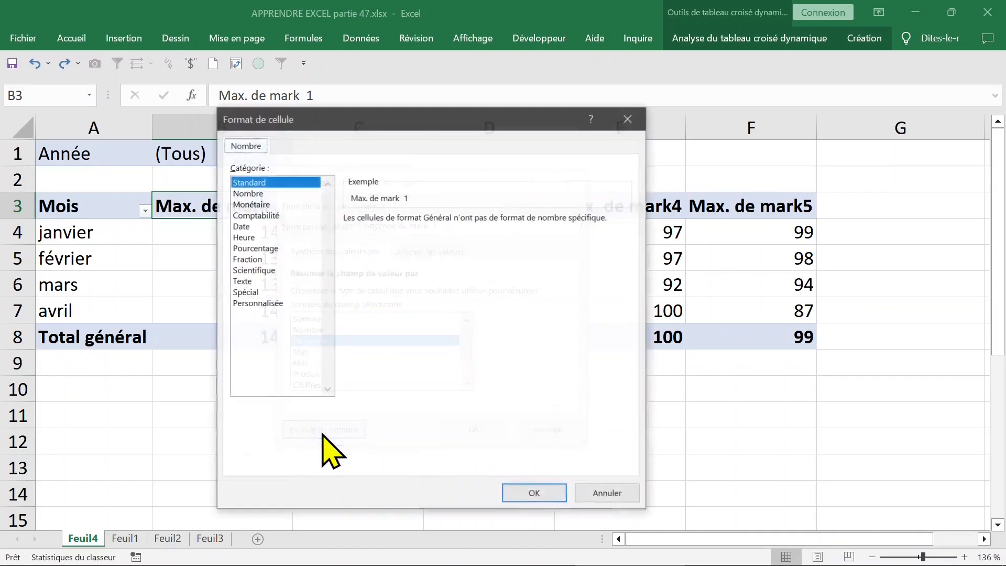
left_click(254, 193)
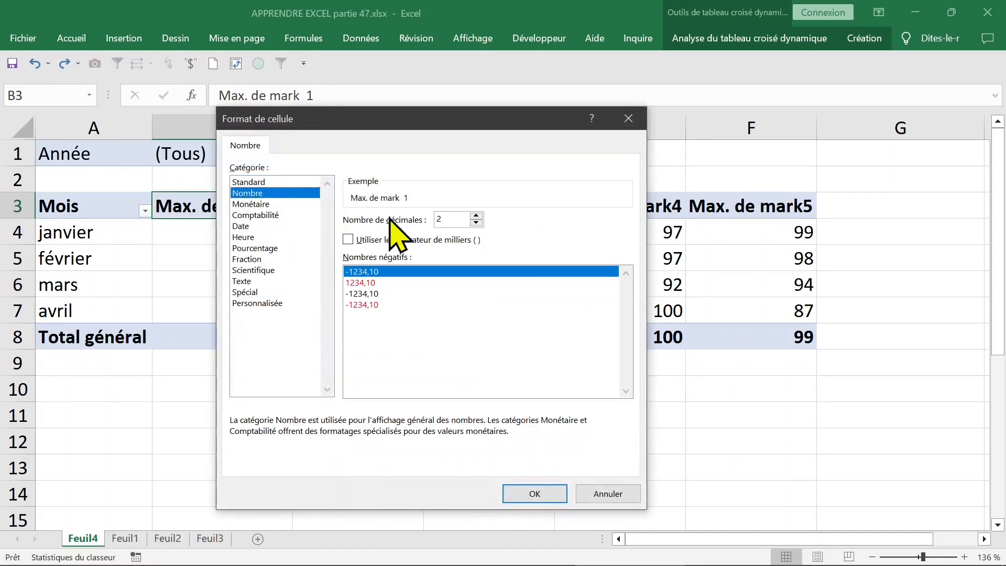
left_click(534, 494)
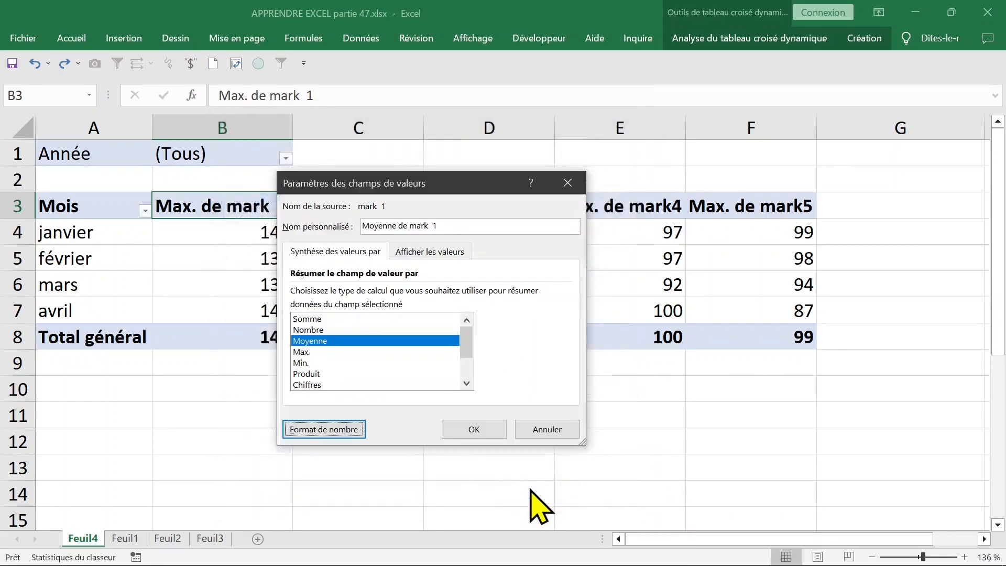
left_click(492, 432)
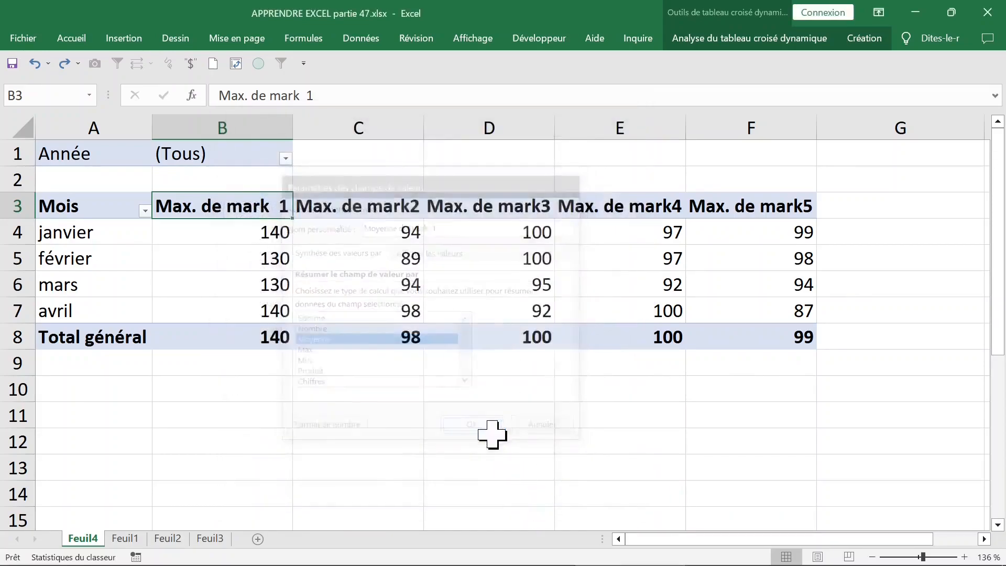
Summarize the mark 2 value field by Moyenne and apply the Nombre format with 2 decimals
left_click(409, 230)
left_click(394, 207)
double_click(395, 207)
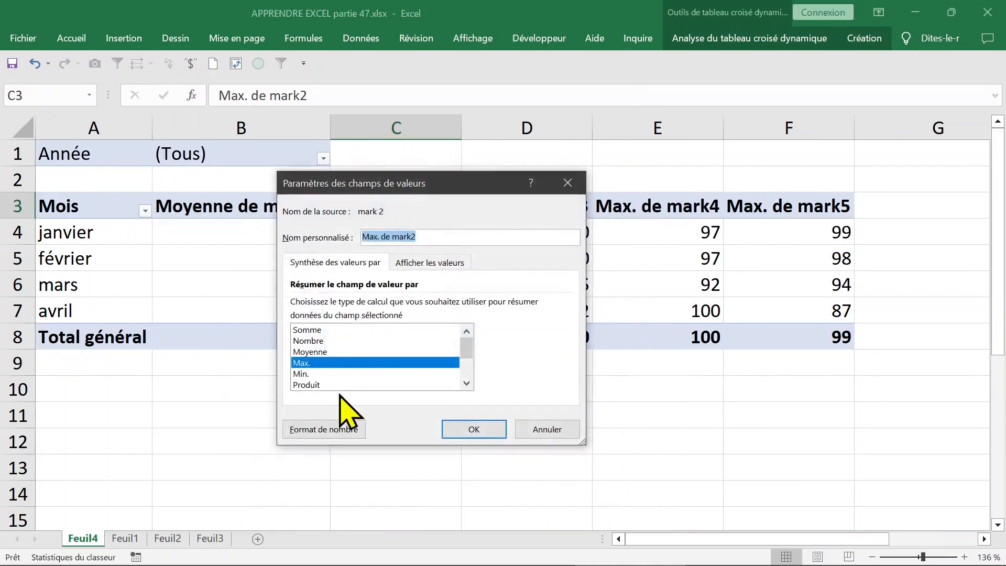
left_click(319, 352)
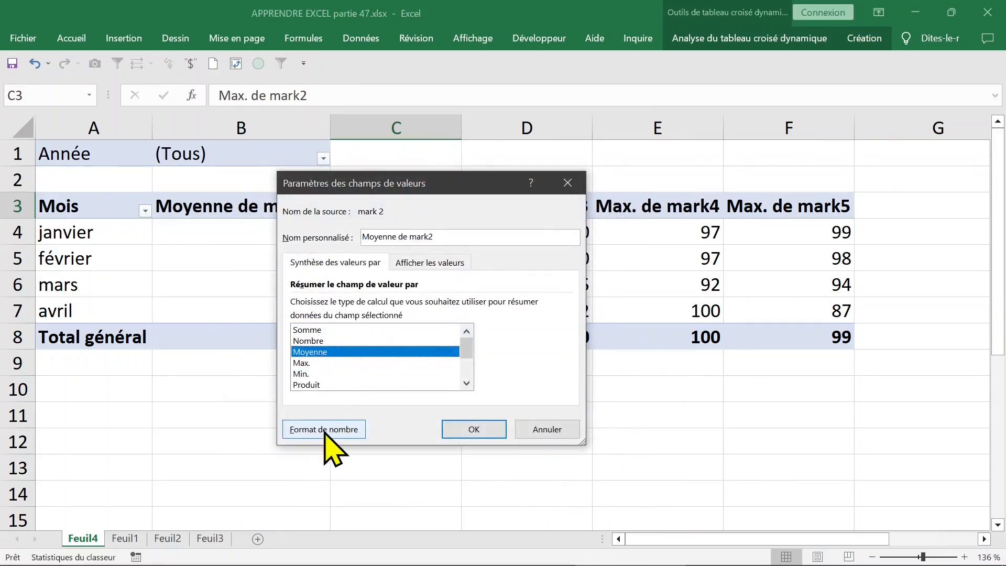
left_click(325, 431)
left_click(252, 194)
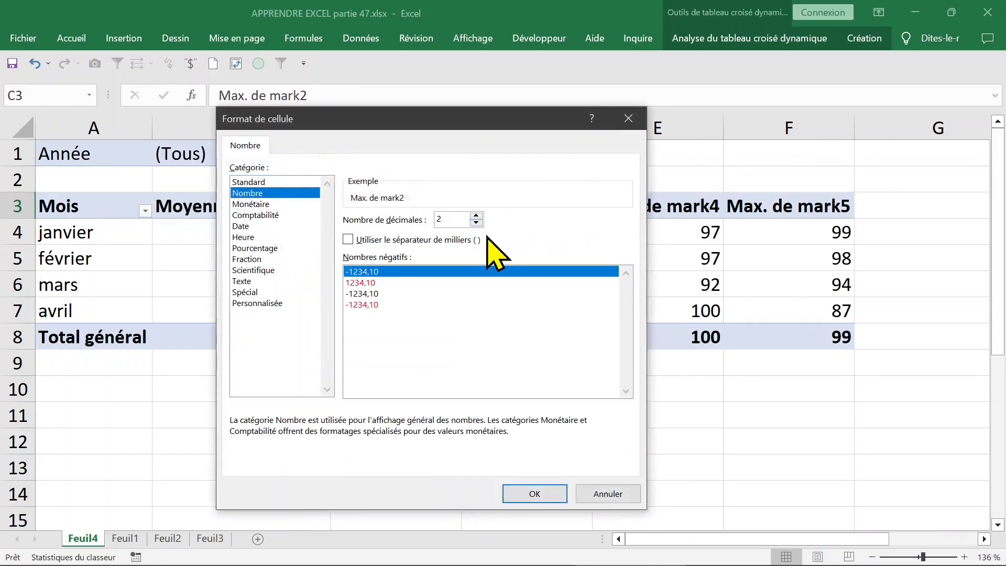
left_click(531, 494)
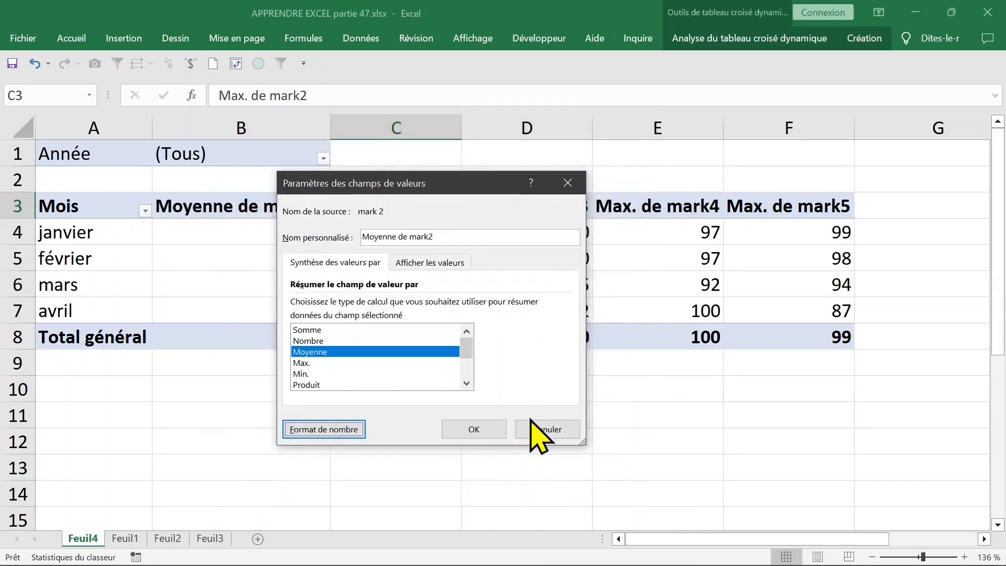
left_click(484, 427)
Summarize the mark 3 value field by Moyenne and apply the Nombre format with 2 decimals
left_click(578, 210)
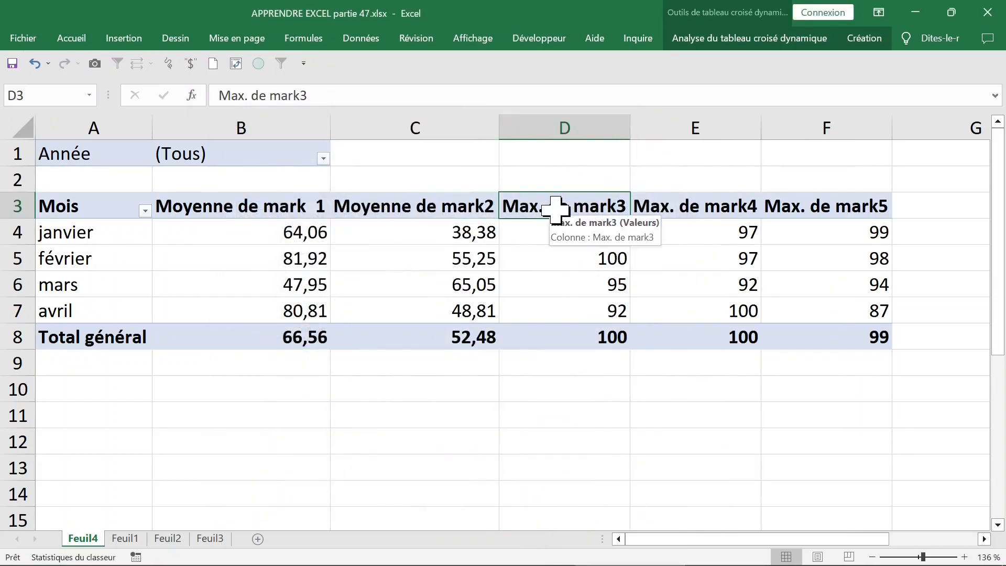
double_click(563, 215)
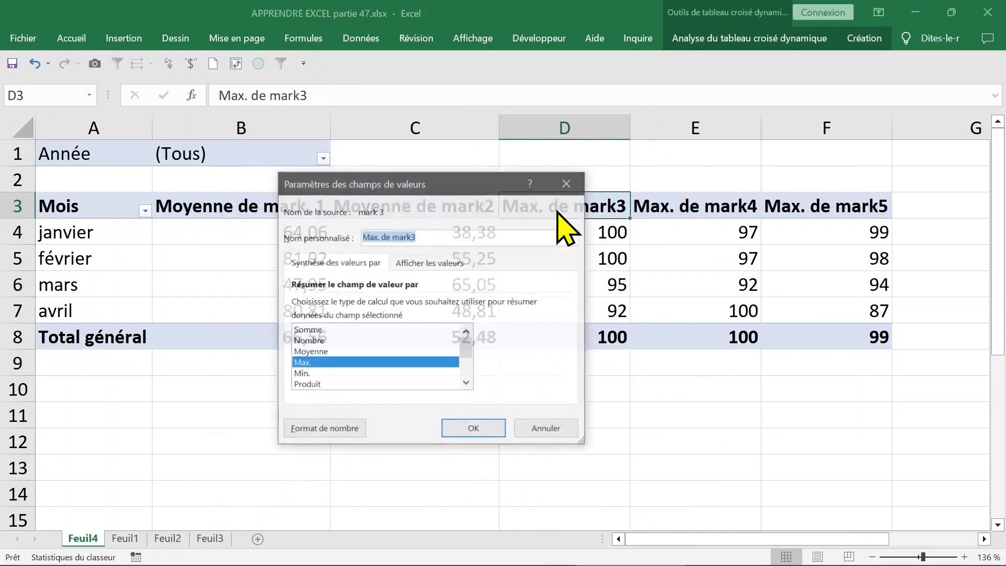
left_click(325, 351)
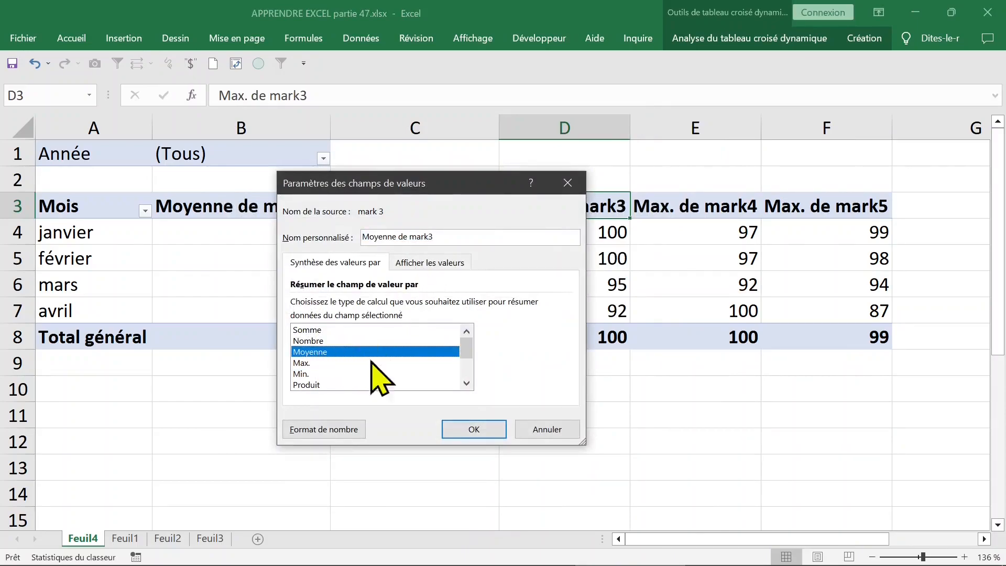
left_click(323, 430)
left_click(253, 193)
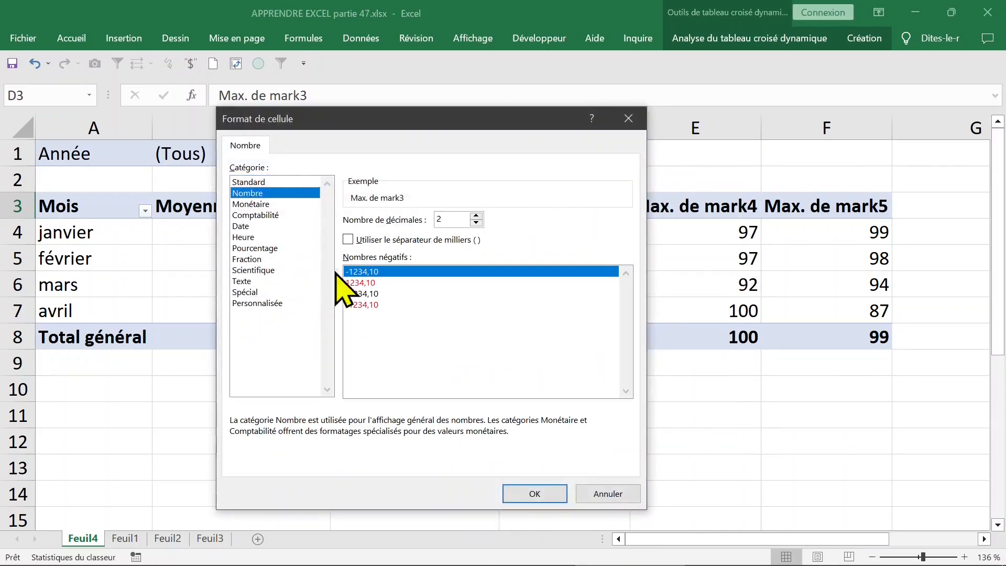
left_click(534, 495)
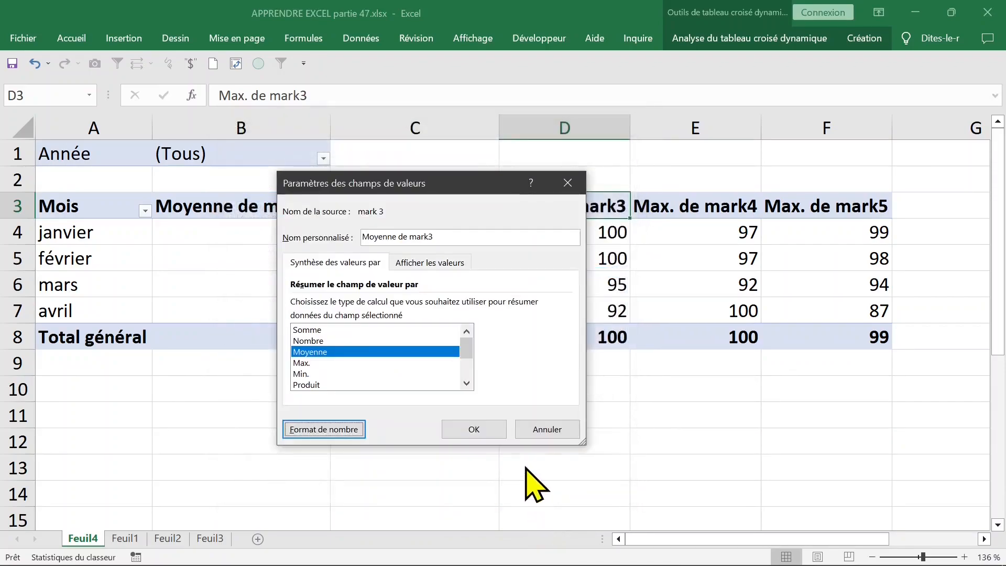
left_click(474, 429)
Summarize the mark 4 value field by Moyenne and apply the Nombre format with 2 decimals
left_click(736, 193)
left_click(729, 205)
double_click(729, 206)
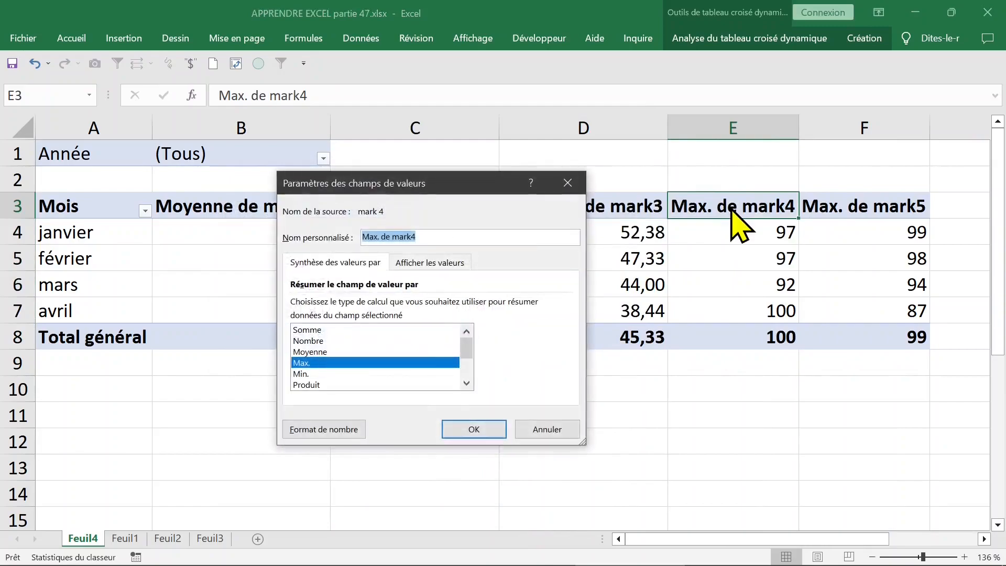
left_click(319, 352)
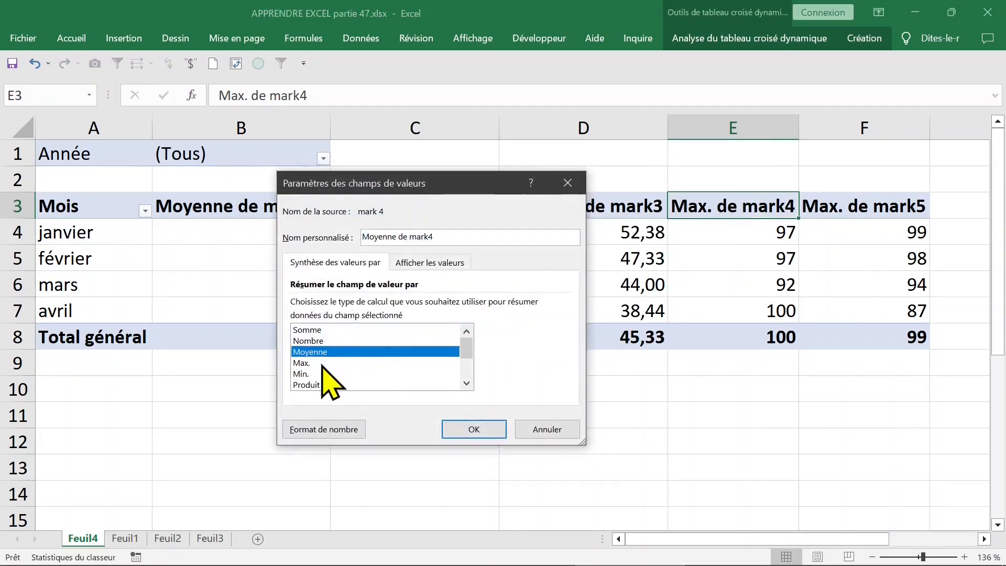
left_click(330, 429)
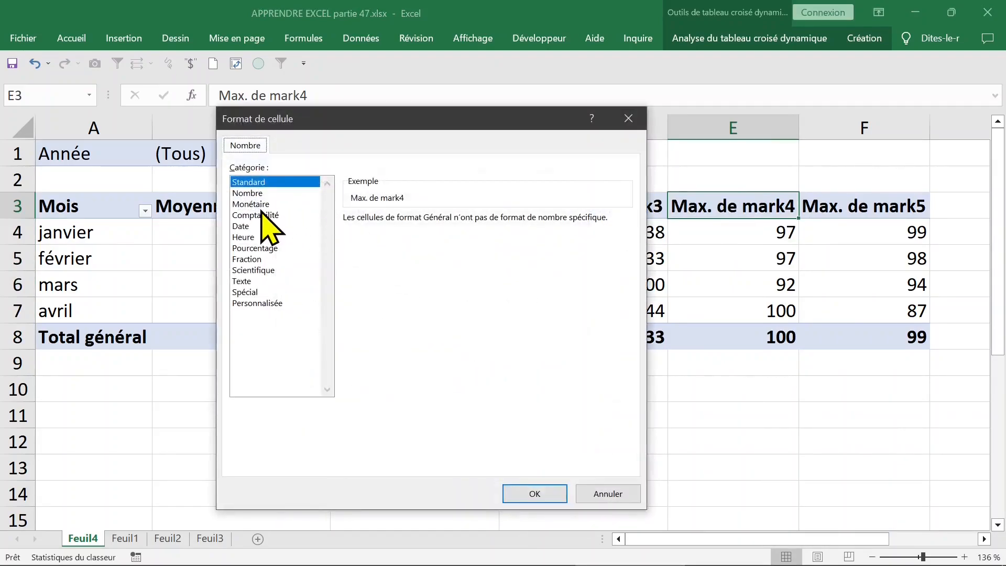
left_click(251, 193)
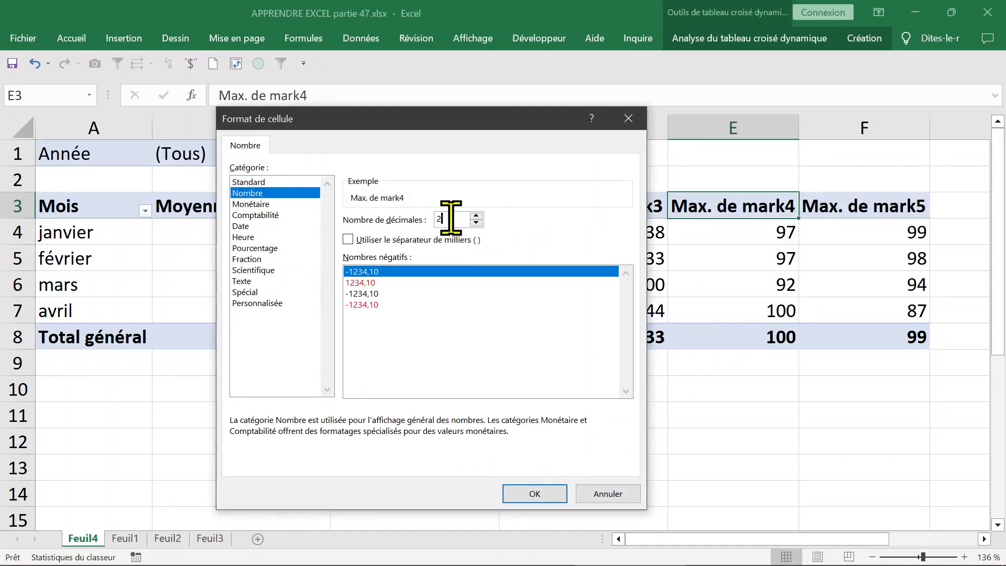
left_click(535, 492)
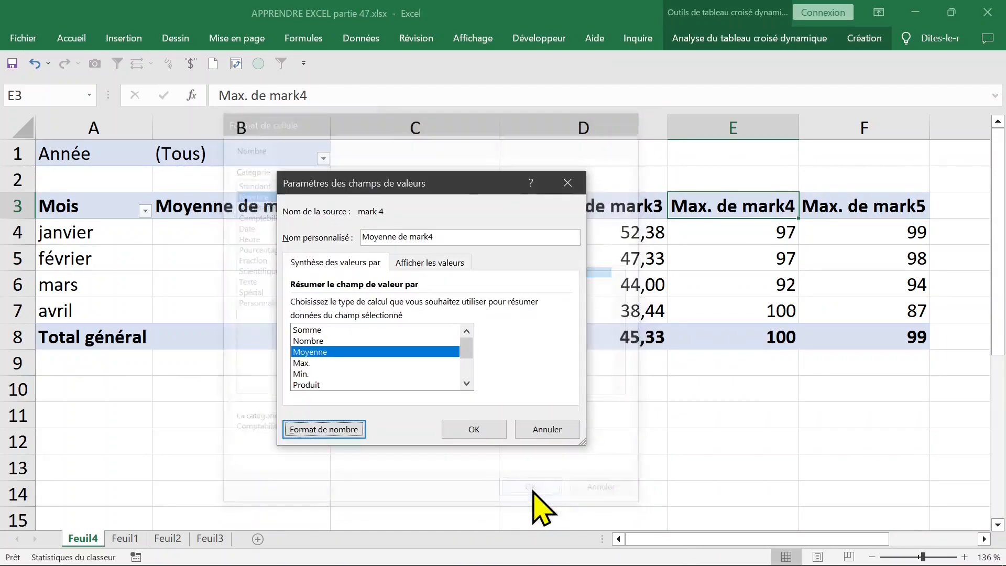
left_click(477, 428)
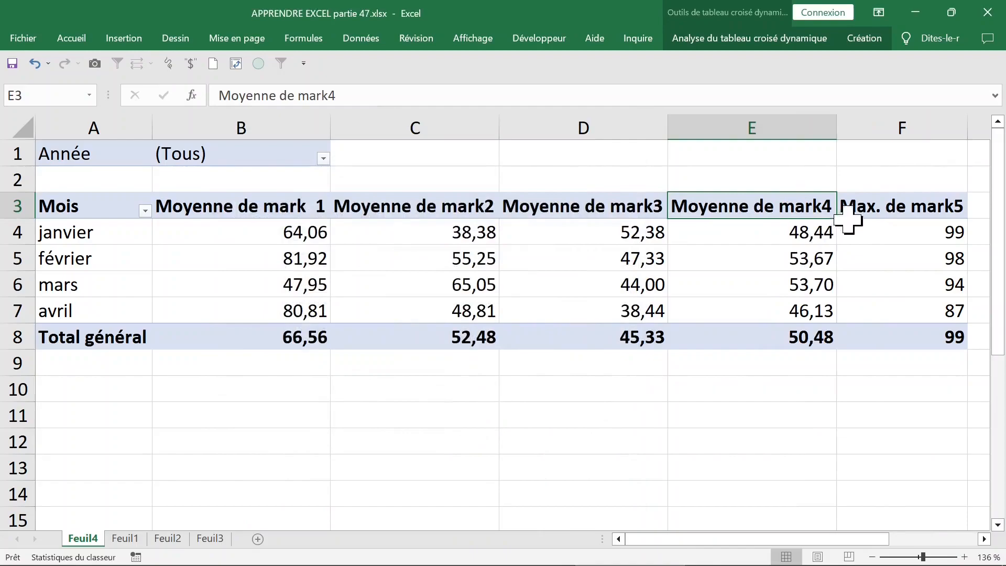
Summarize the mark 5 value field by Moyenne, leaving its number format unchanged
left_click(866, 205)
double_click(882, 206)
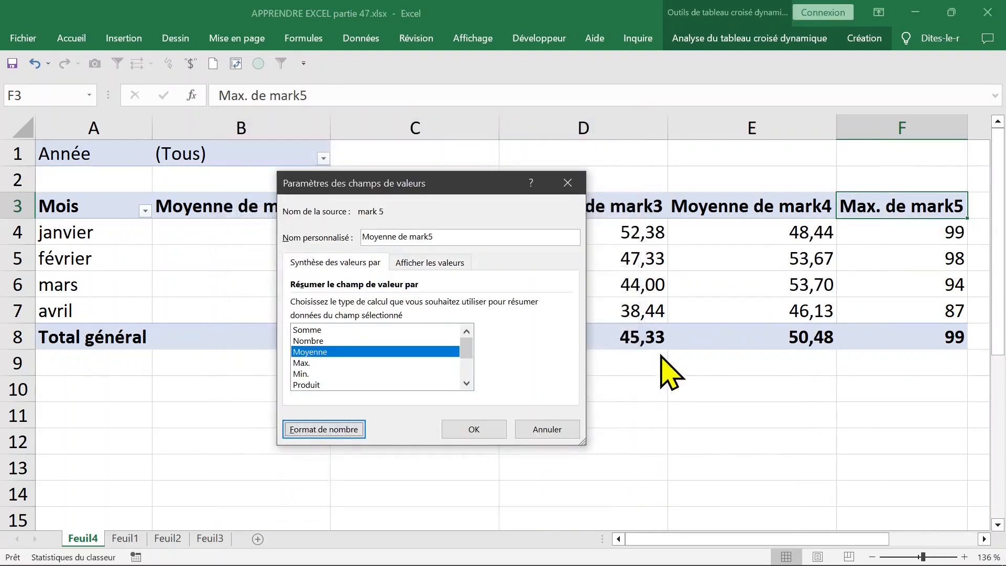
left_click(313, 352)
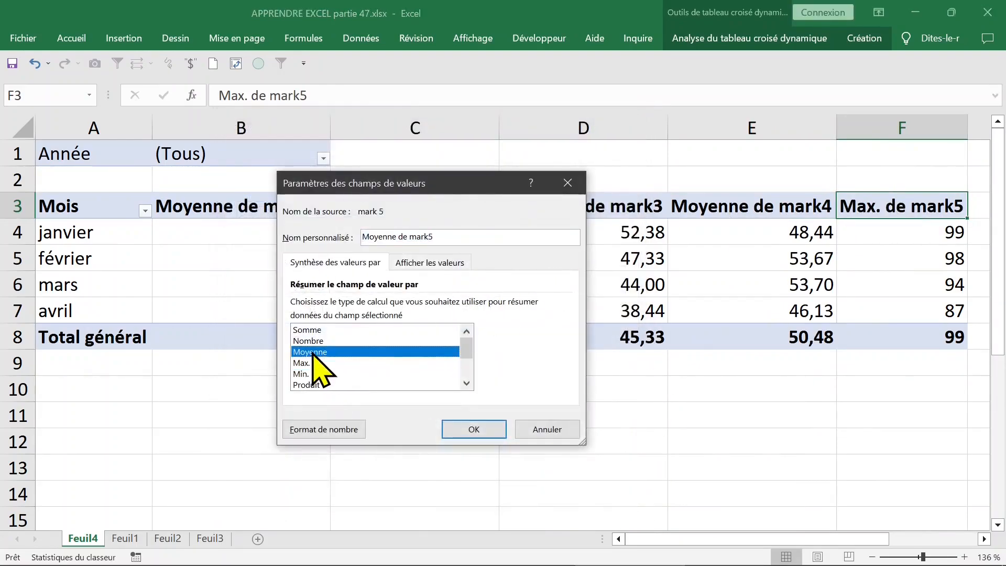
left_click(471, 432)
left_click(907, 240)
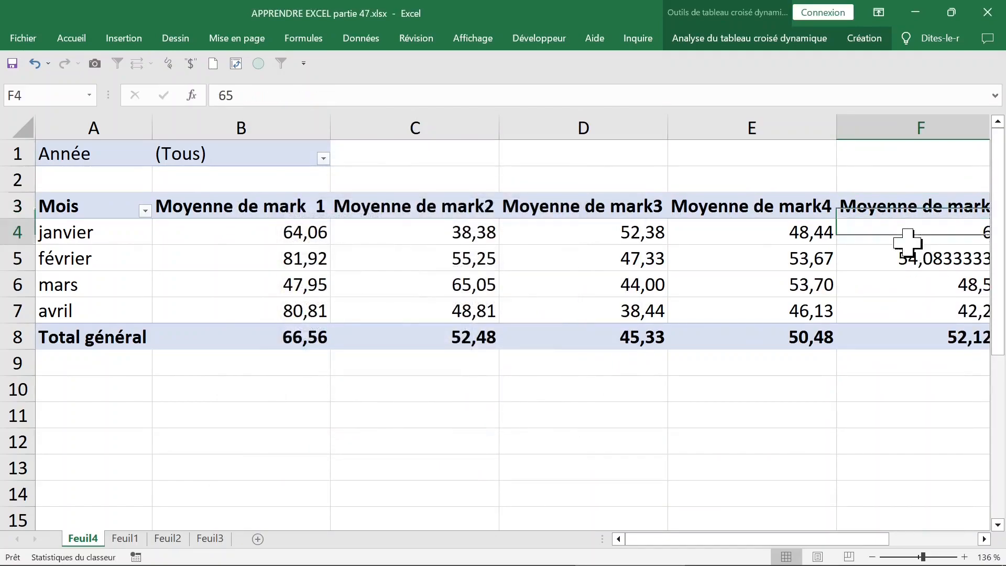
Apply the Nombre format with 2 decimals to the mark 5 average values
left_click_drag(842, 539, 886, 540)
left_click(803, 262)
left_click_drag(784, 237, 805, 321)
left_click(801, 235)
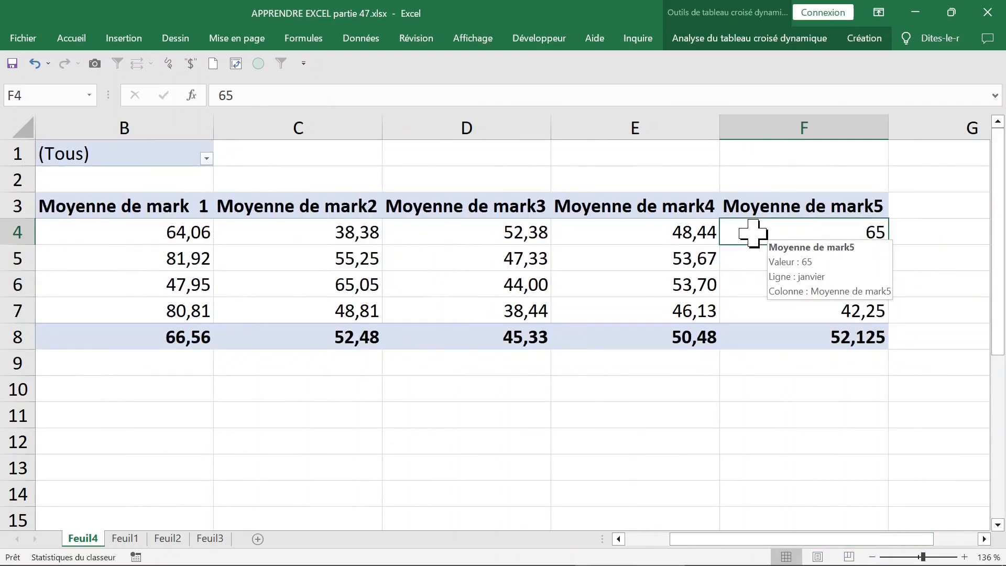
right_click(754, 236)
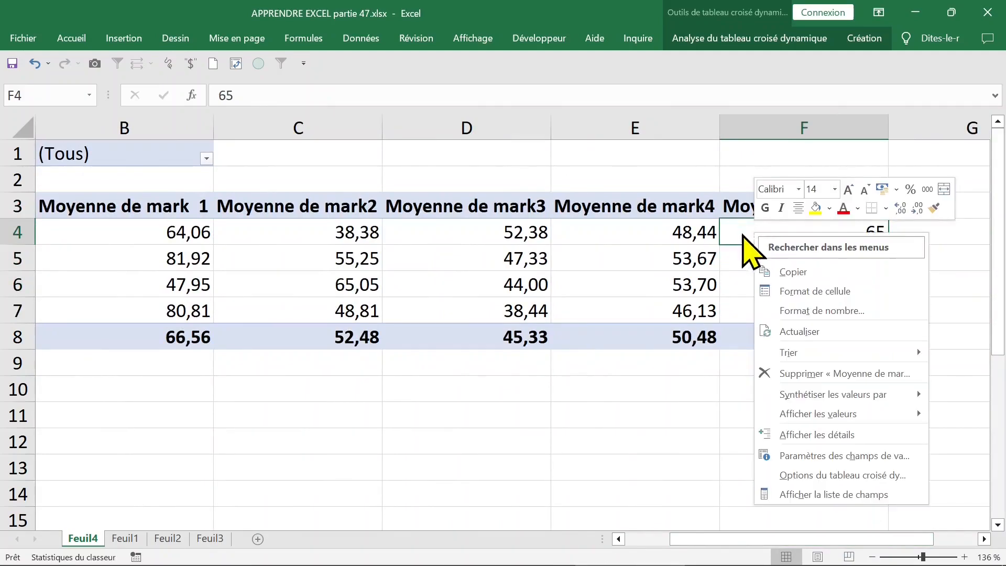
left_click(806, 311)
left_click(612, 186)
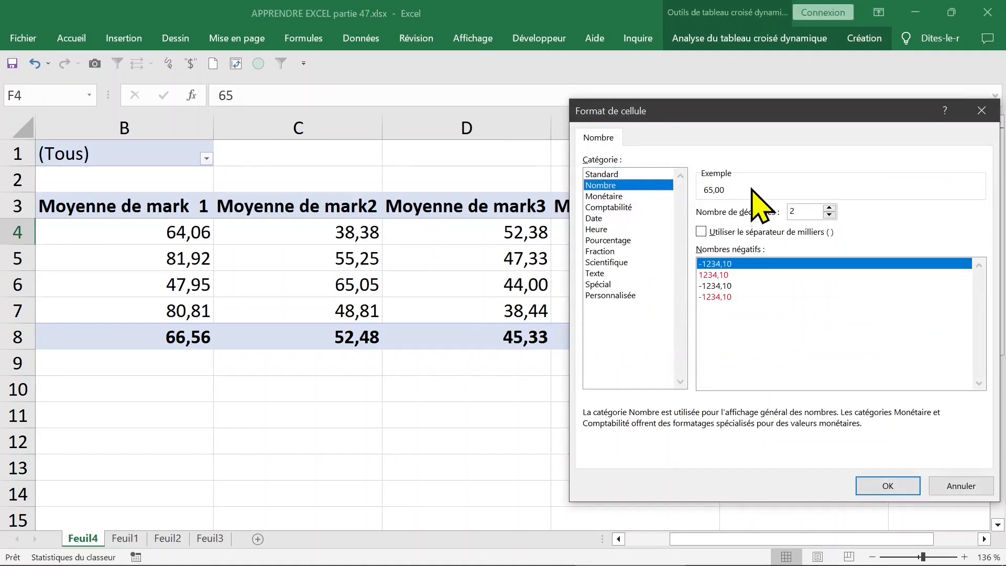
left_click(891, 486)
left_click_drag(819, 539, 658, 409)
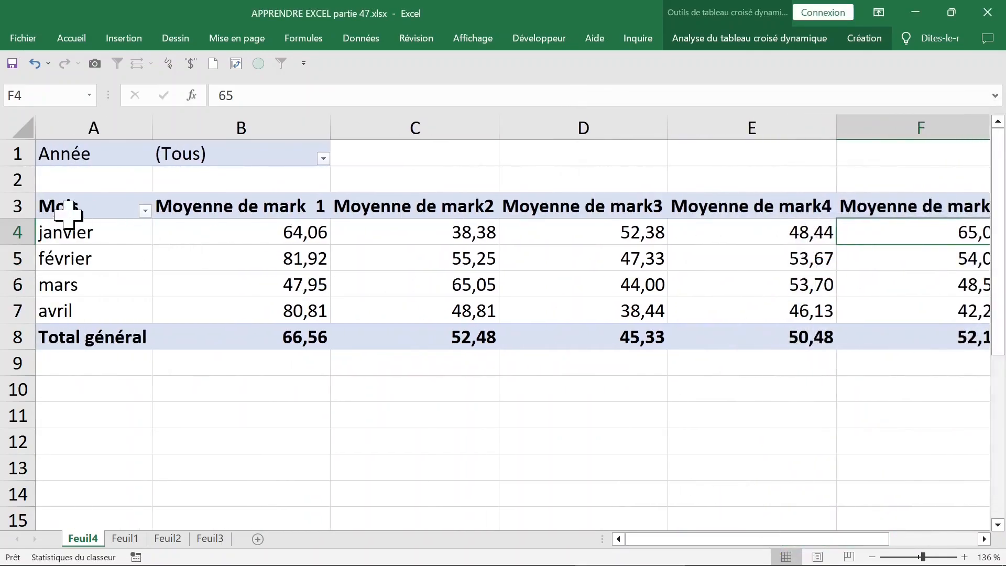
Wrap the header text in row 3 and make the row tall enough for two lines
left_click(16, 207)
left_click(73, 37)
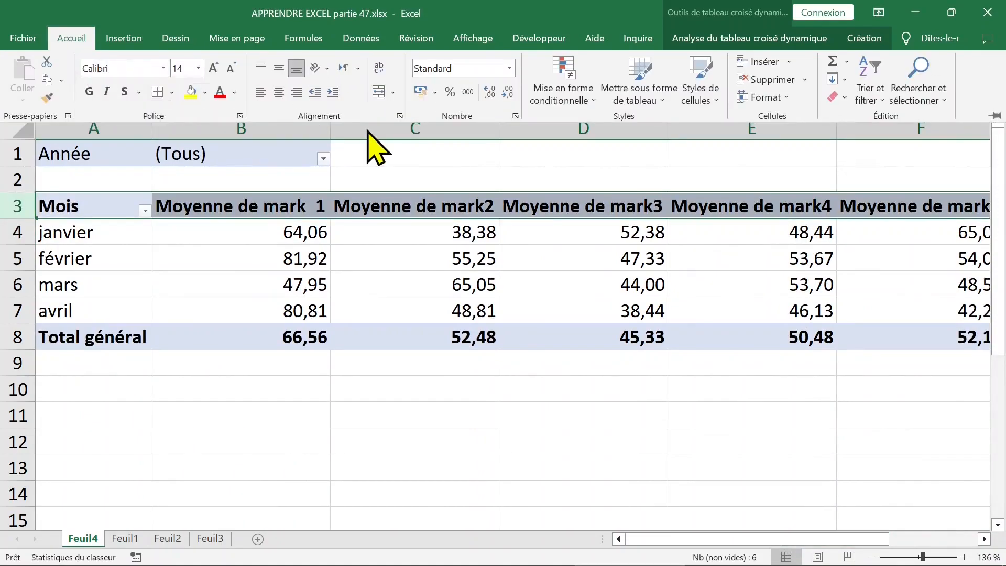
left_click(381, 72)
left_click(301, 231)
left_click_drag(18, 218, 17, 242)
Narrow columns B to F together so that the mark average headers wrap onto two lines
left_click_drag(247, 152, 988, 142)
left_click_drag(812, 127, 795, 127)
double_click(795, 127)
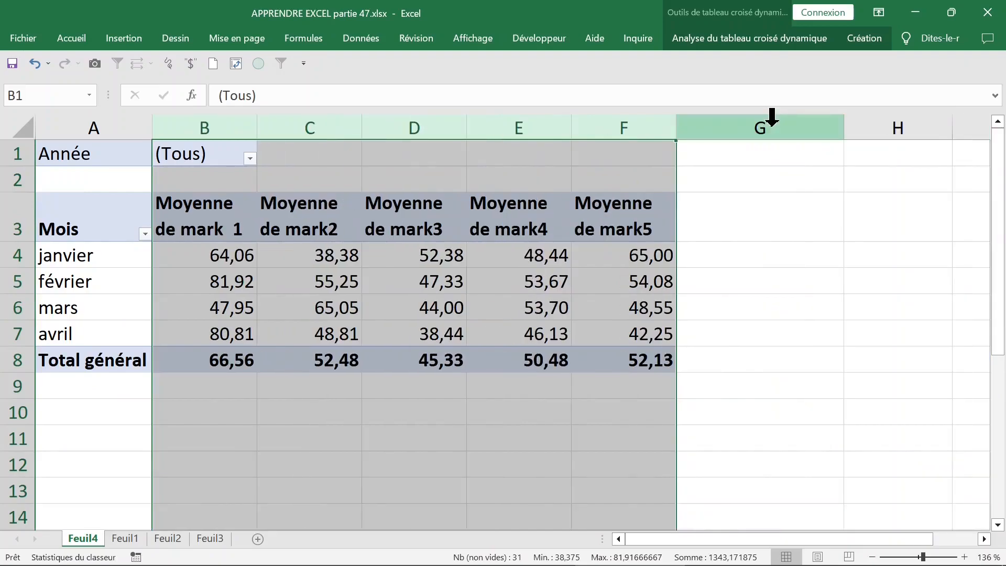
left_click(359, 243)
left_click(173, 242)
left_click(291, 292)
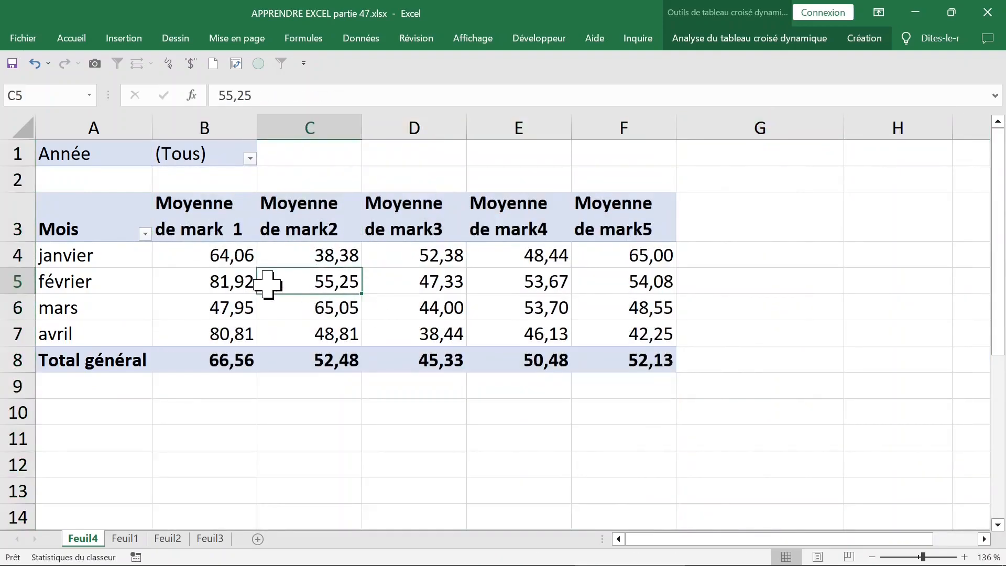
left_click(240, 276)
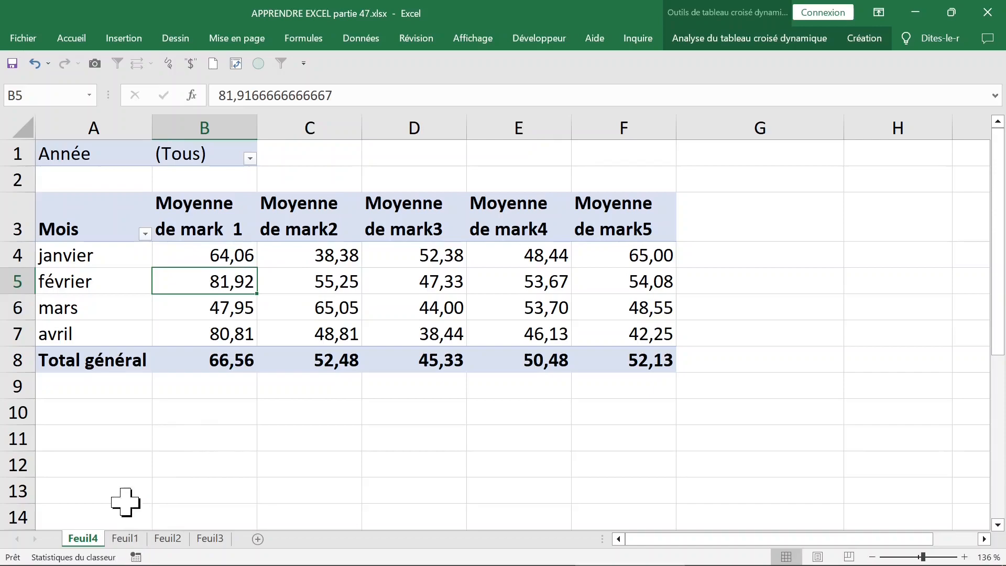
Filter the PivotTable by the Année value 2017
left_click(87, 240)
left_click(250, 158)
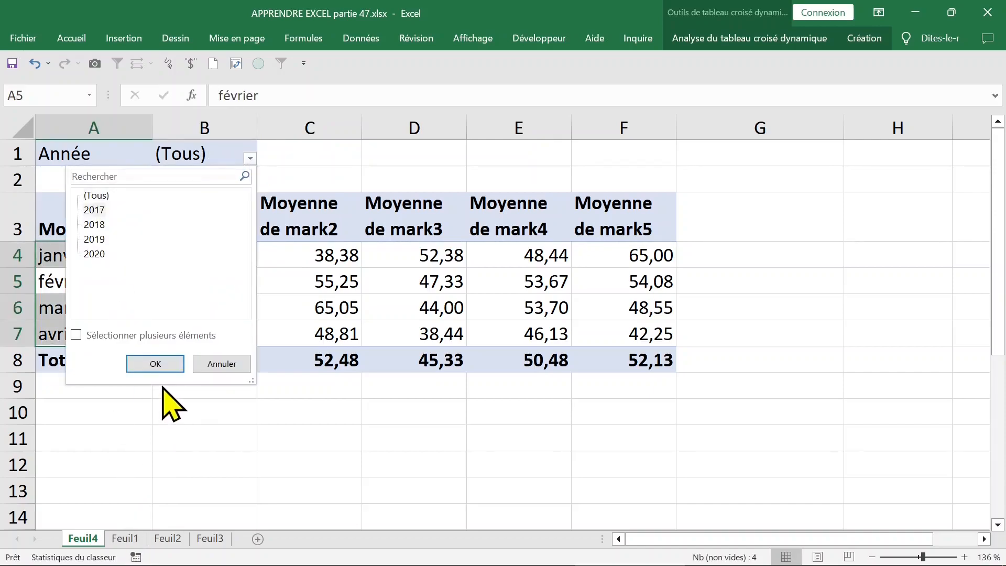
left_click(153, 363)
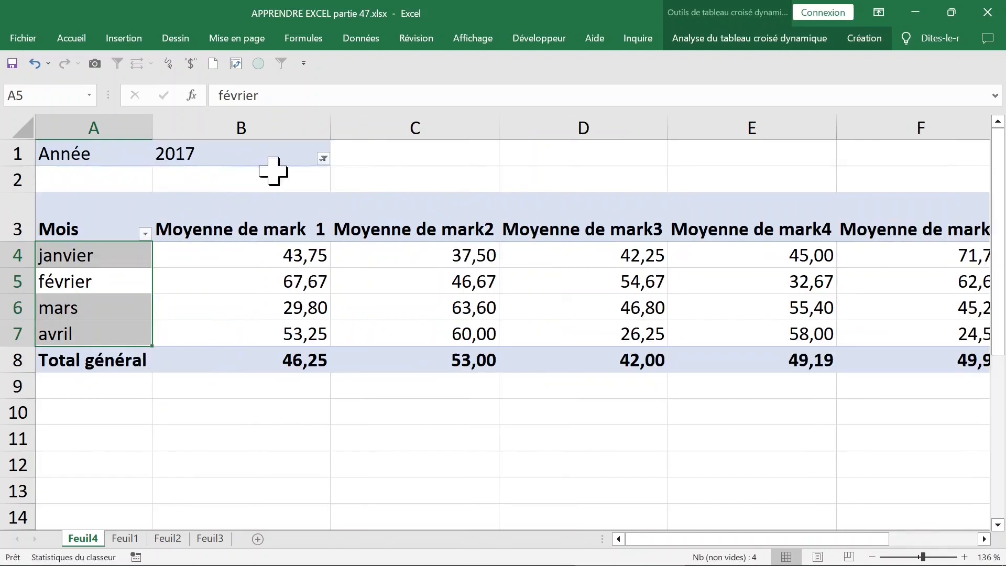
Reset the Année filter to (Tous)
left_click(324, 157)
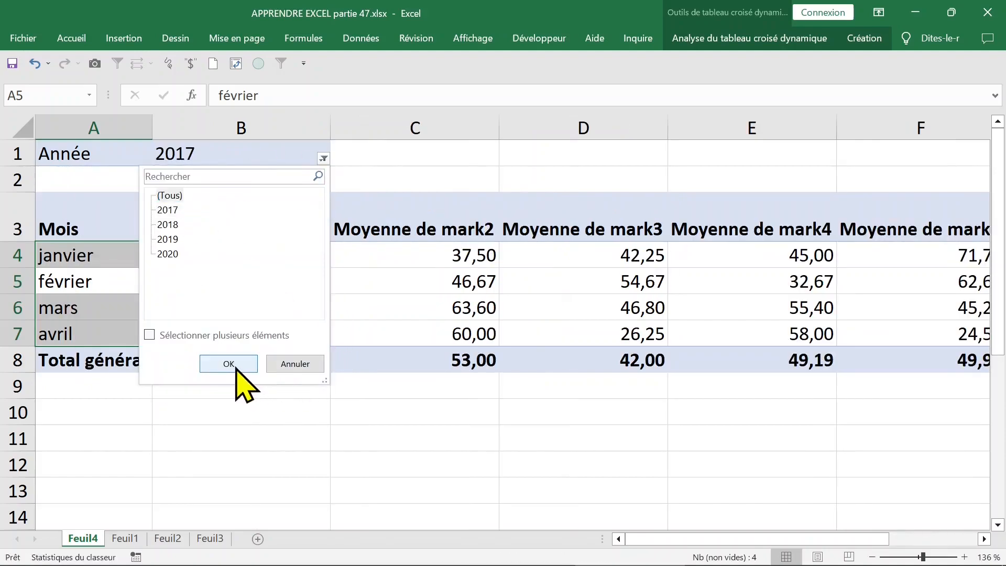